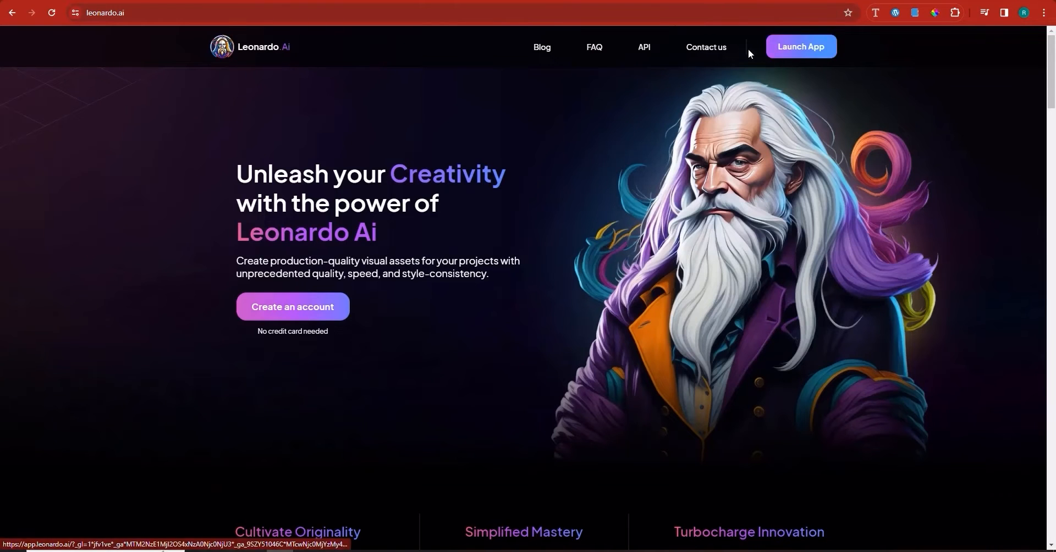
Launch the Leonardo.Ai web app from the landing page and look over the Recent Creations gallery on its home page
click(776, 47)
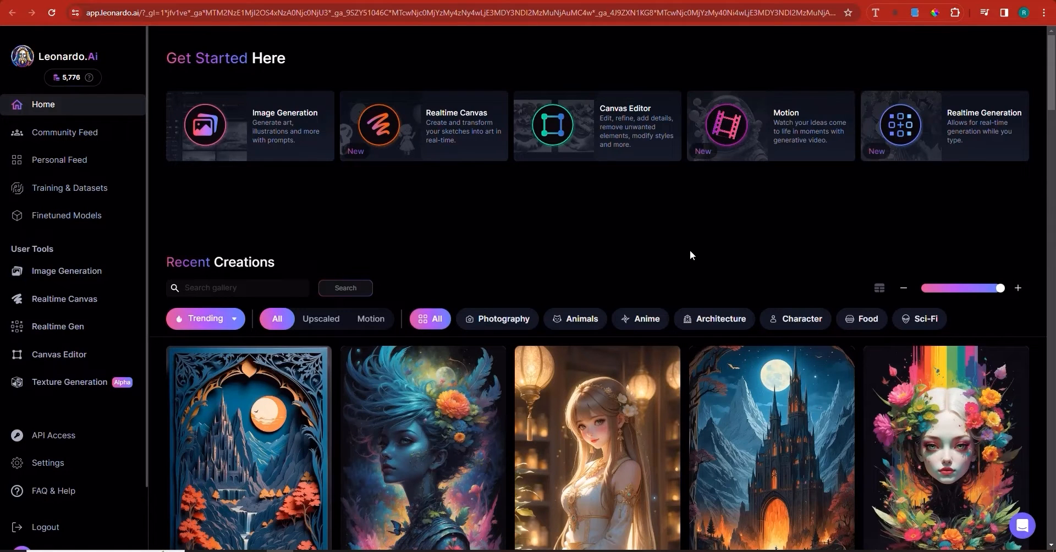
scroll(687, 248, down, 3)
scroll(682, 246, up, 3)
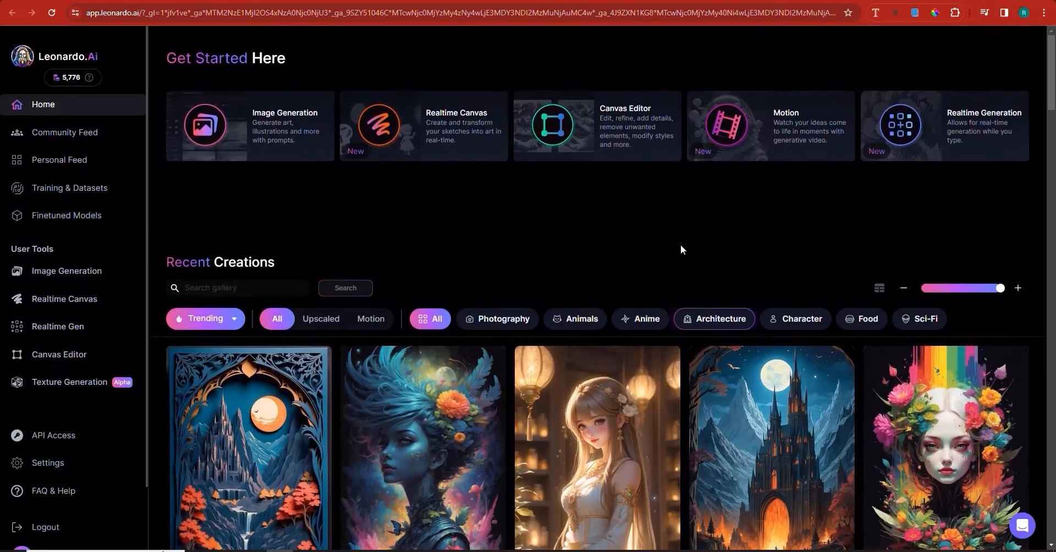
scroll(354, 279, down, 8)
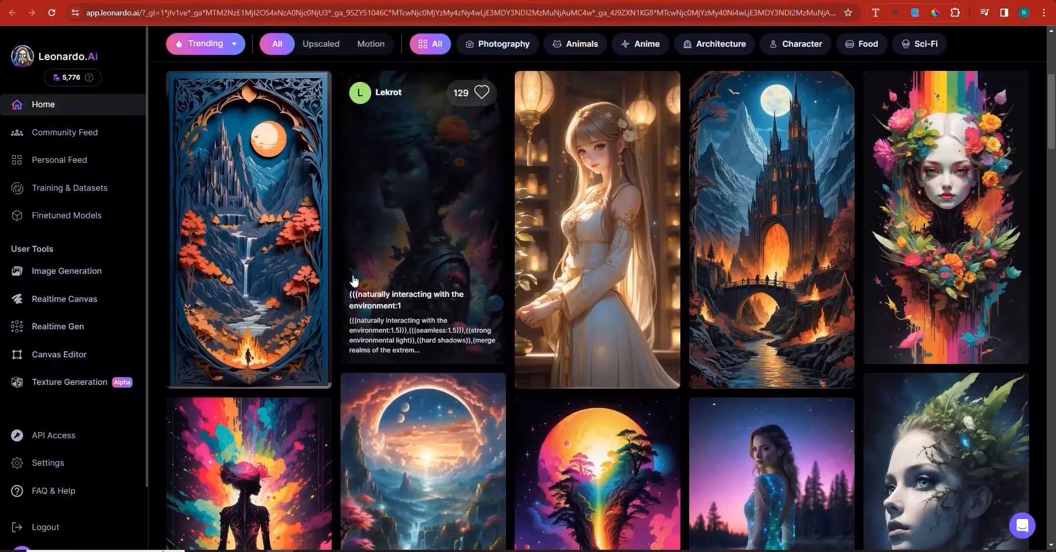
scroll(361, 278, up, 8)
scroll(363, 279, down, 4)
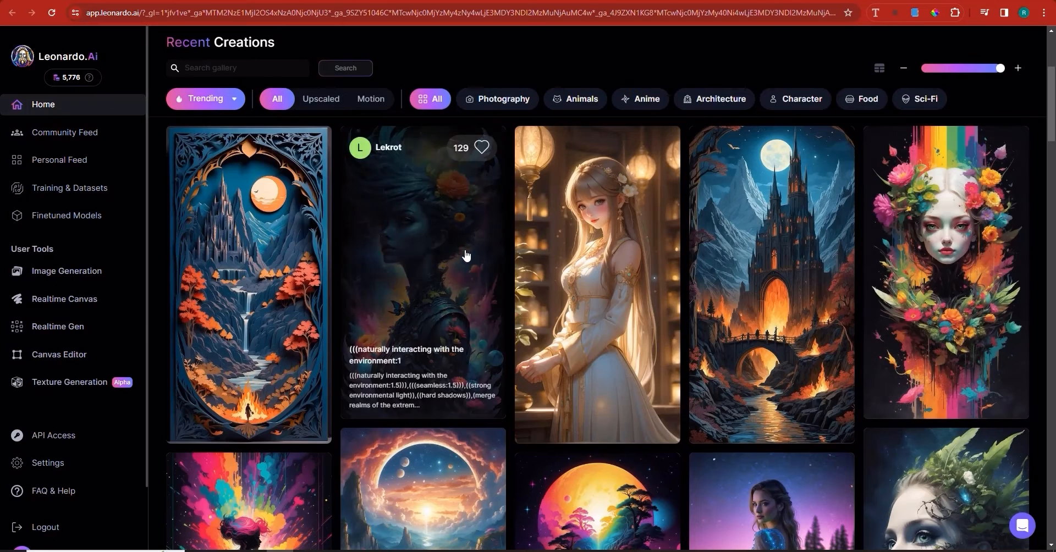
View the details of the paper-cut castle image, highlight its full prompt text, and close the details
click(262, 267)
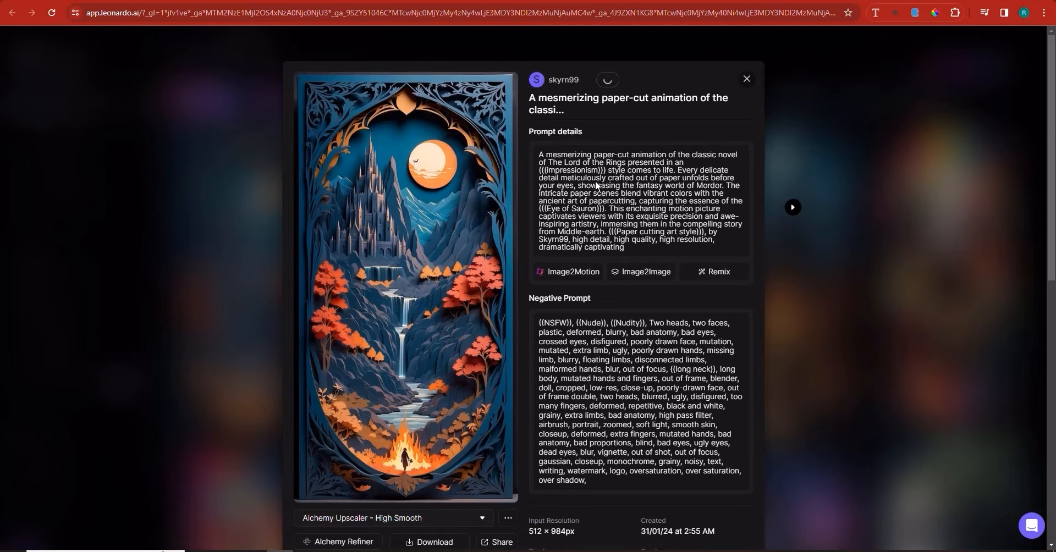
triple_click(598, 231)
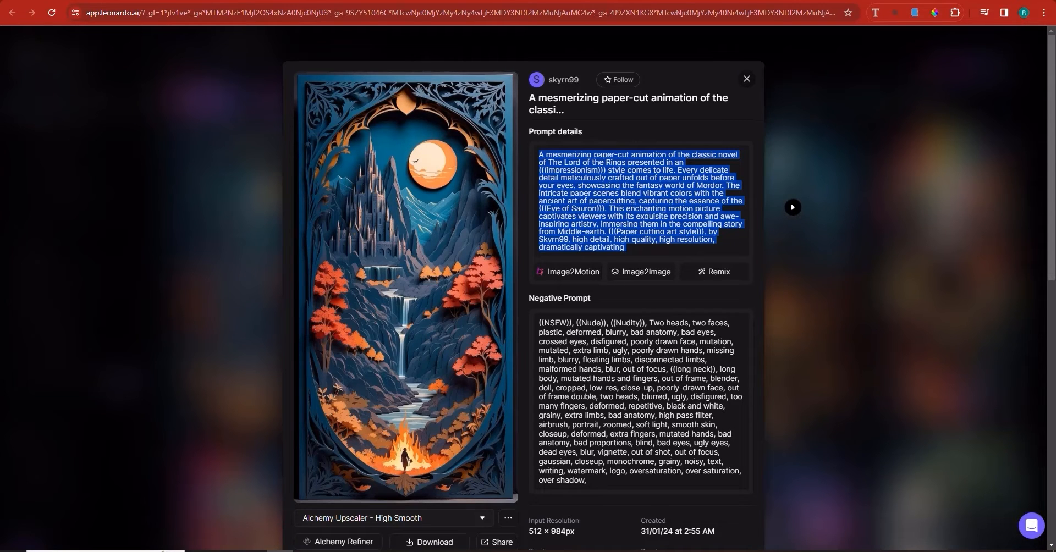
click(746, 81)
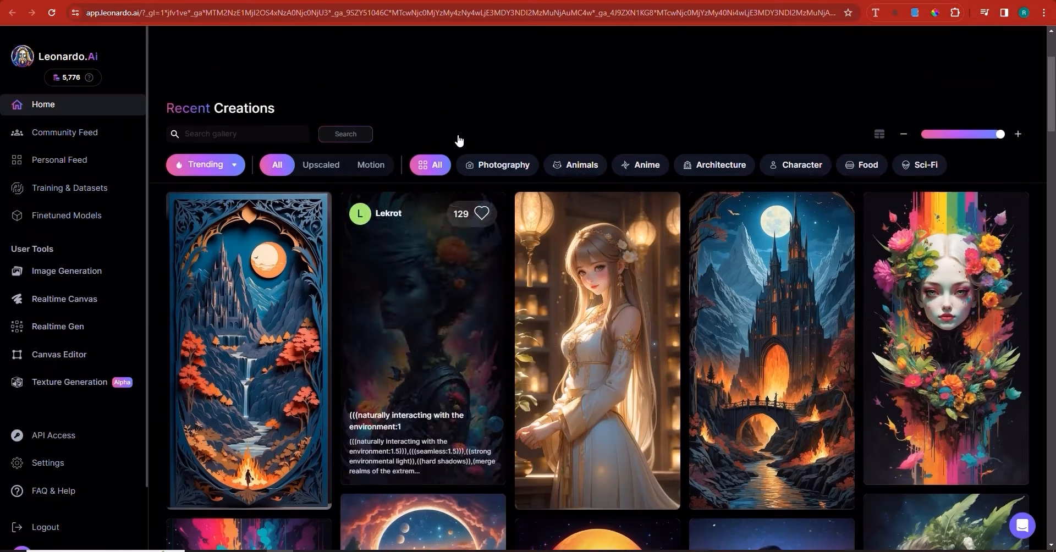
Look further through the Recent Creations gallery and open the Community Feed
scroll(459, 141, up, 2)
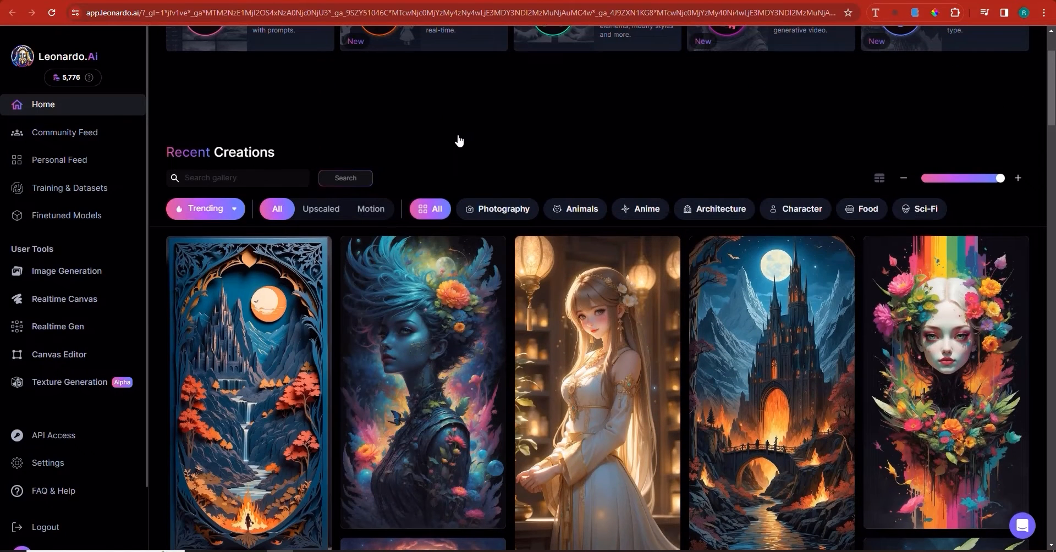
scroll(778, 267, down, 15)
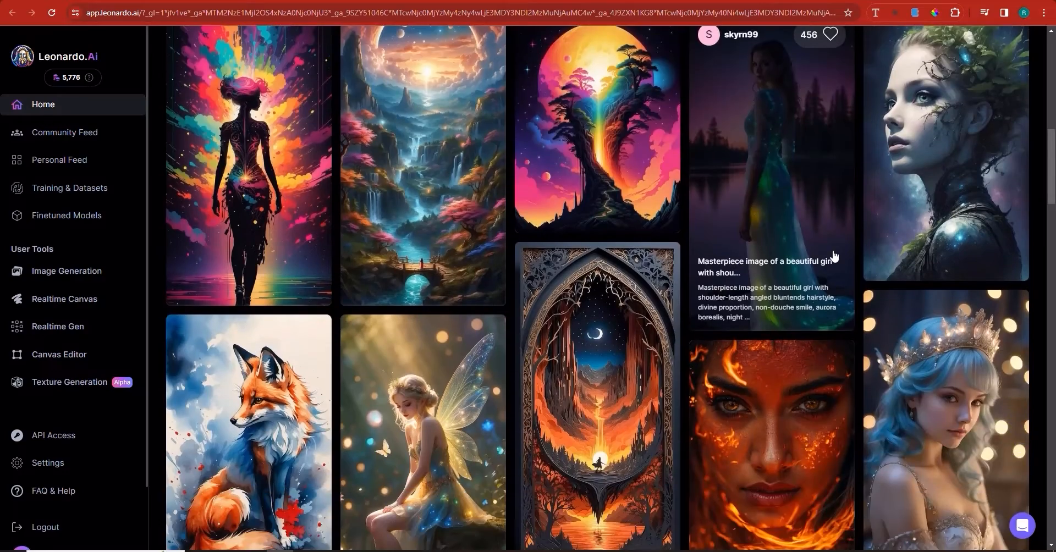
scroll(834, 256, up, 15)
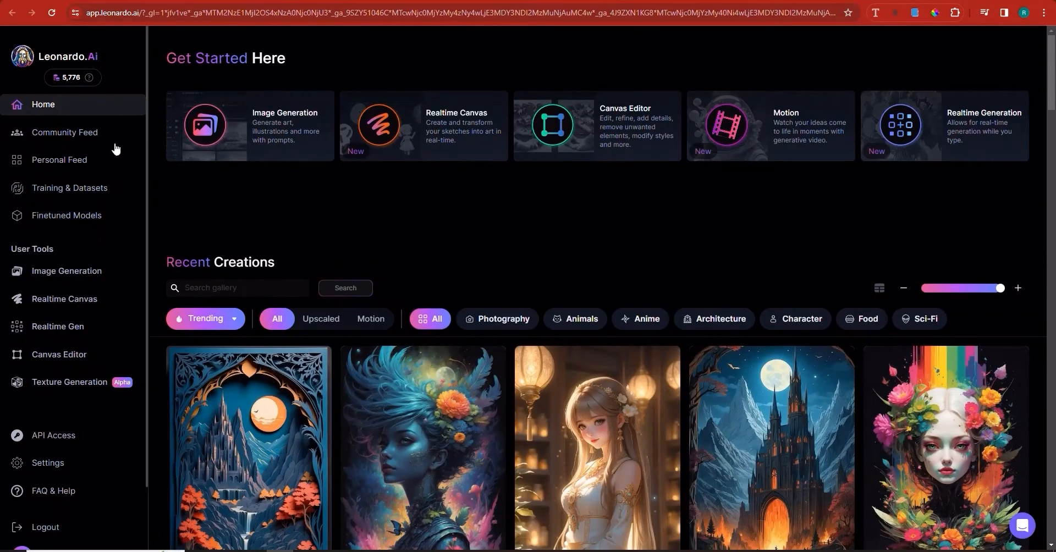
click(69, 142)
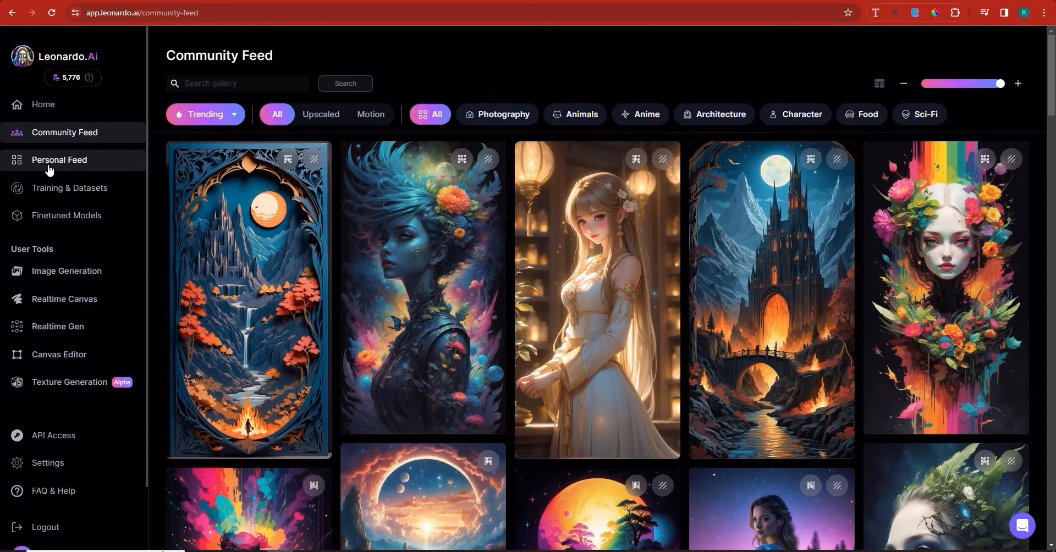
Open the Personal Feed and look through the previously generated images and motion clips under Your Generations
click(55, 168)
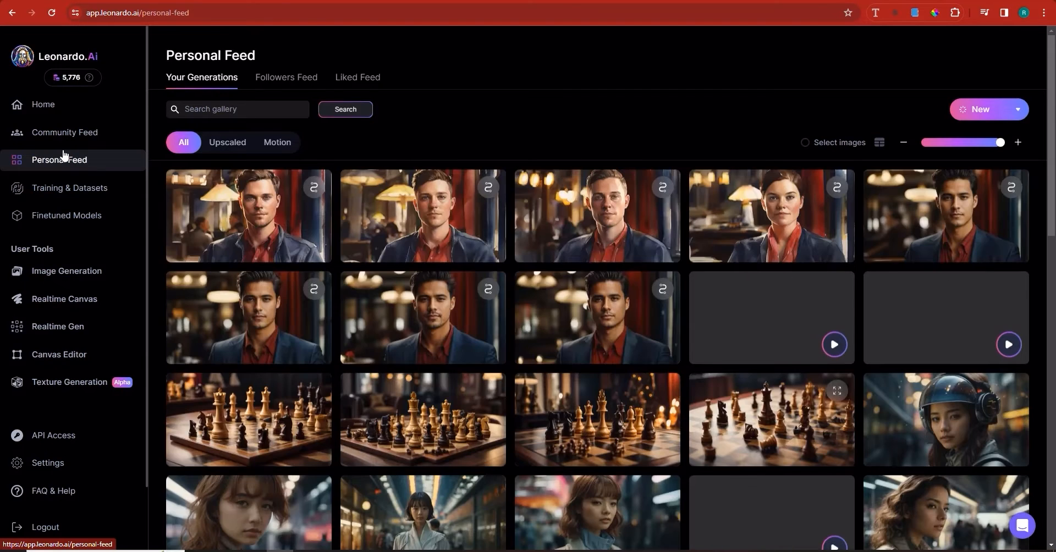
scroll(836, 296, down, 12)
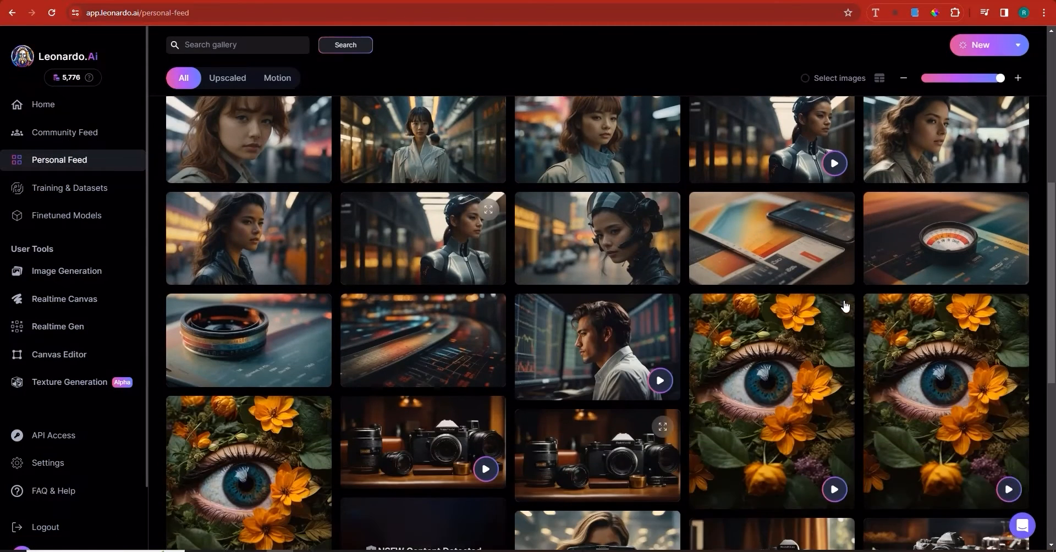
scroll(849, 308, up, 6)
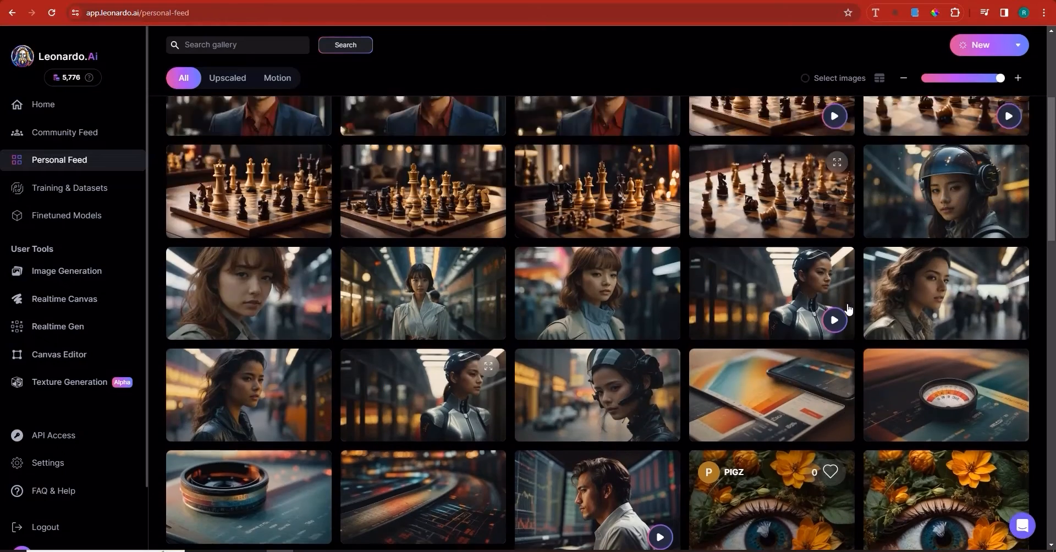
scroll(851, 304, down, 6)
scroll(619, 392, down, 2)
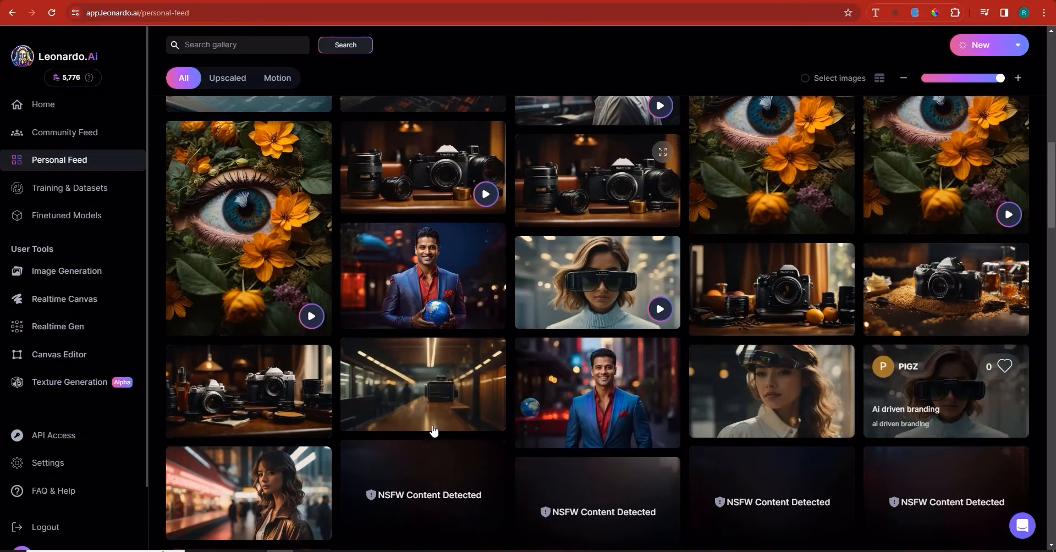
scroll(665, 495, down, 2)
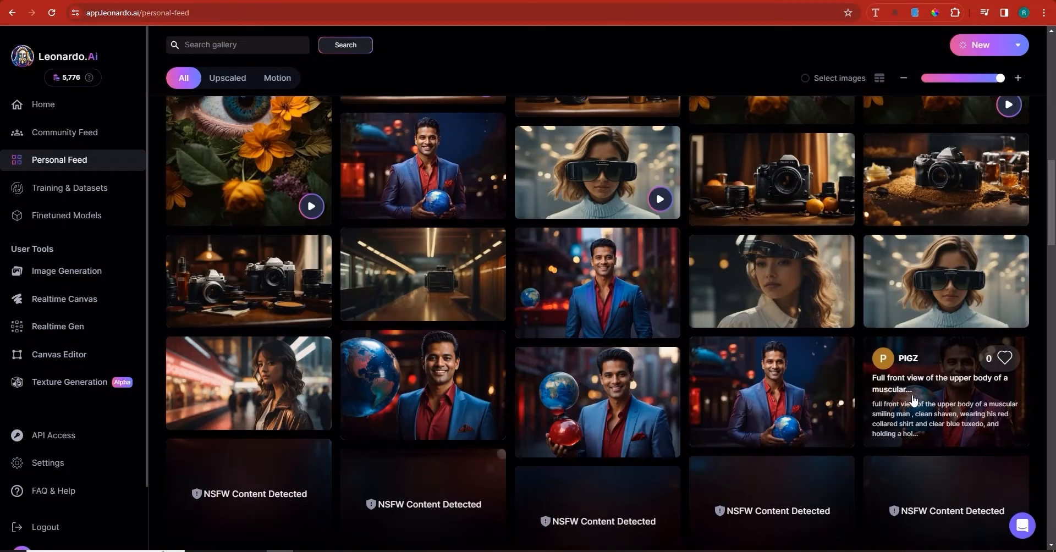
scroll(913, 401, up, 2)
scroll(907, 424, down, 3)
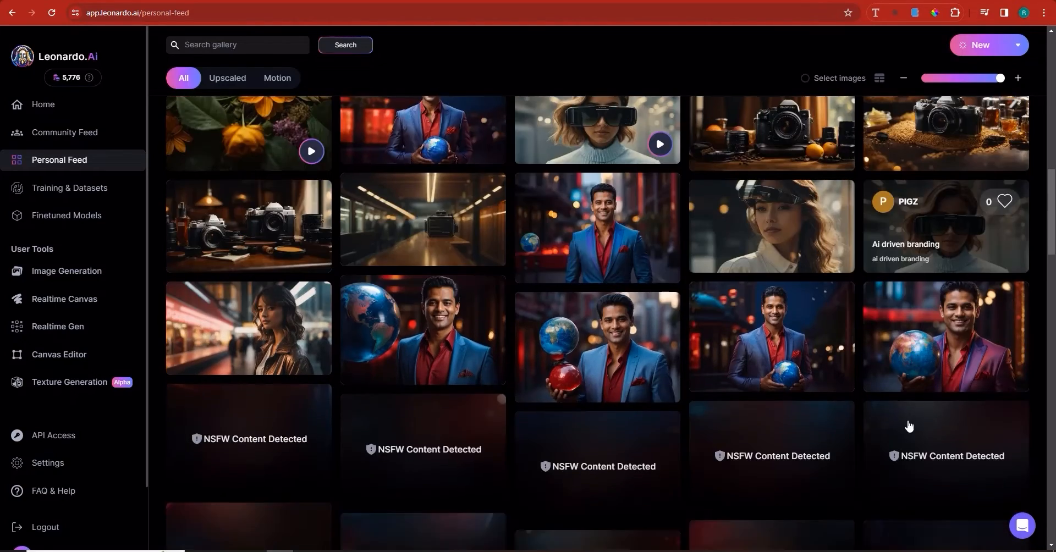
scroll(905, 424, up, 10)
scroll(880, 426, up, 3)
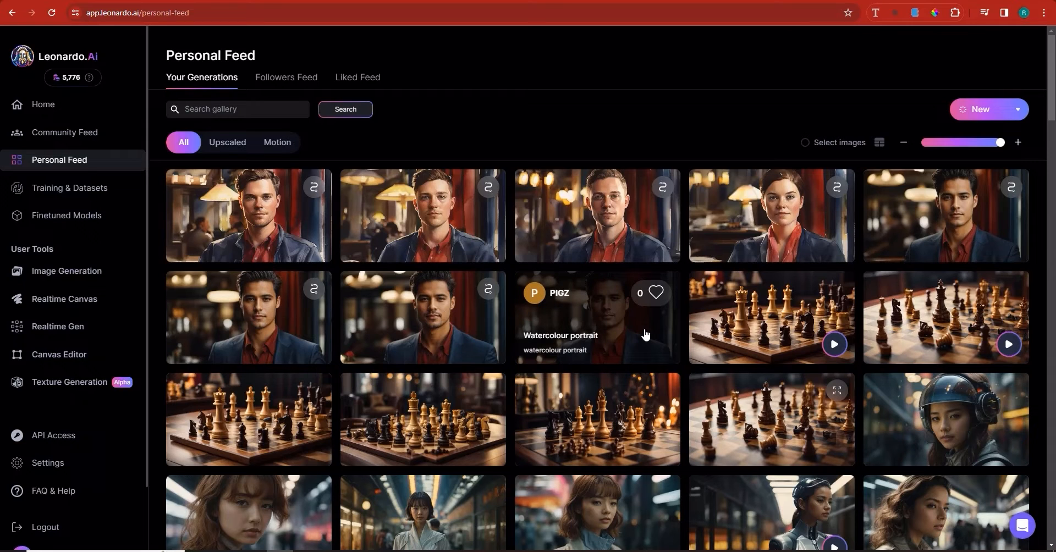
scroll(645, 335, down, 1)
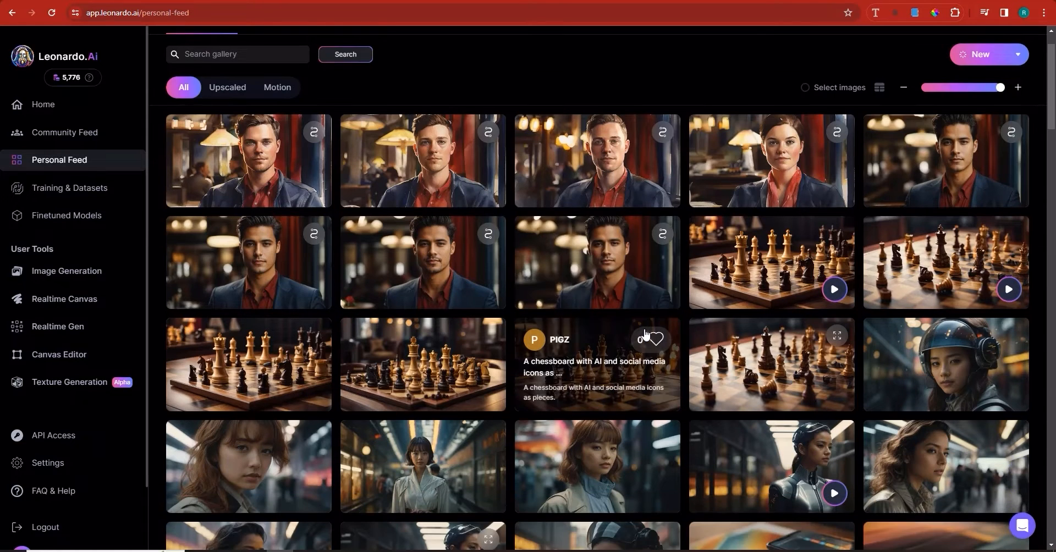
Open Training & Datasets and reveal the available actions for the Dinosaur Coloring Book dataset
click(35, 188)
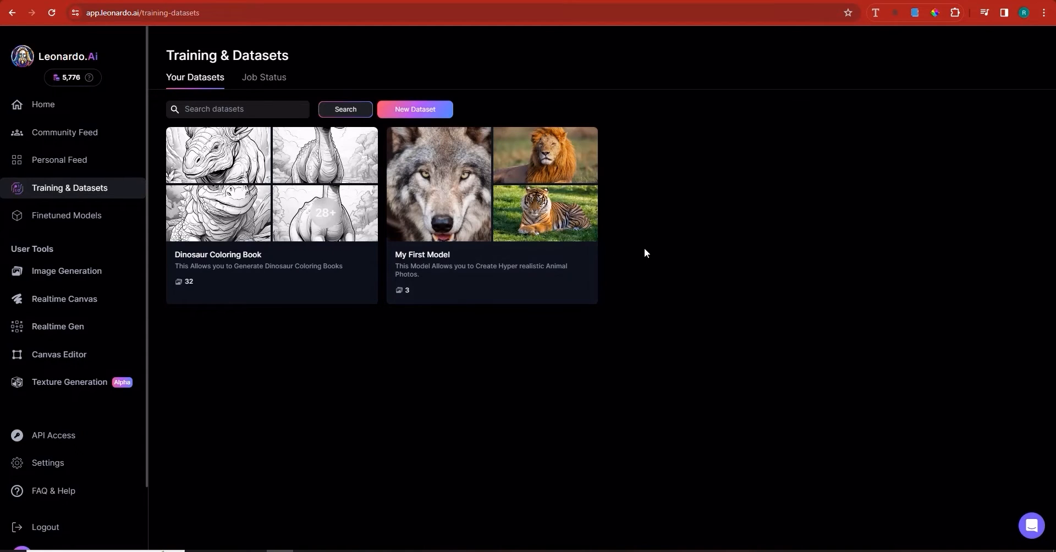
mouse_move(315, 232)
mouse_move(315, 163)
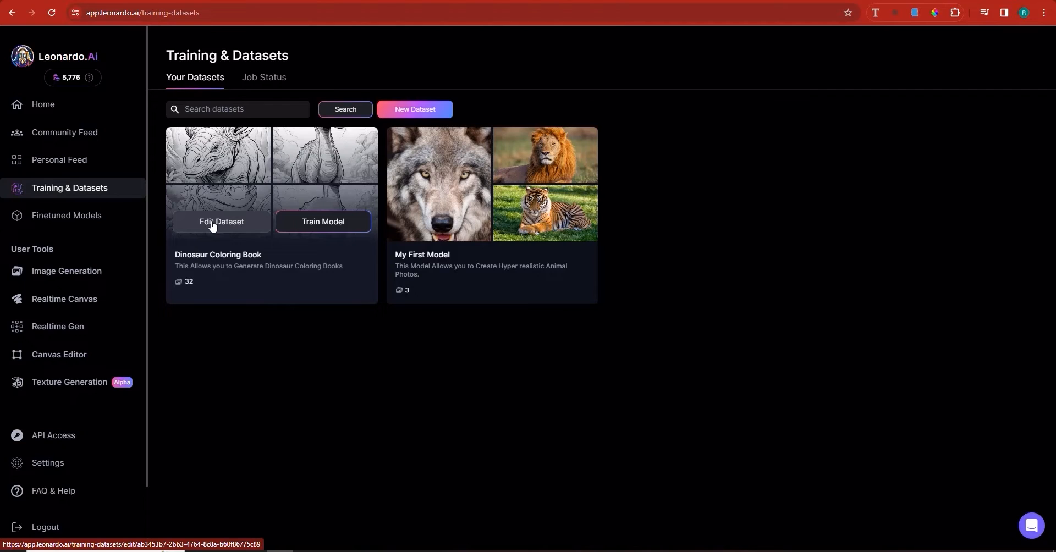
Open Finetuned Models and examine the whole list of Platform Models and their descriptions
click(72, 218)
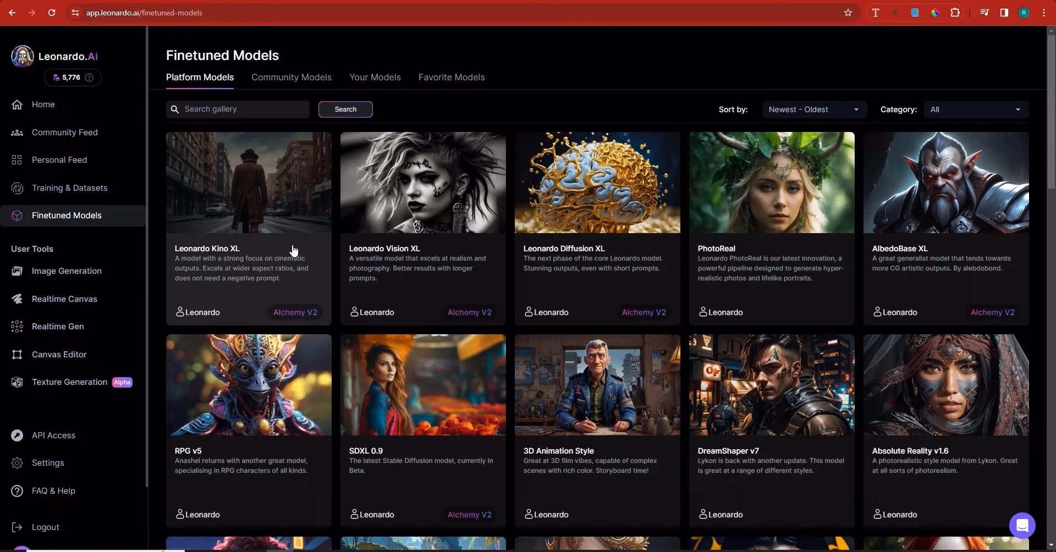
scroll(294, 251, down, 5)
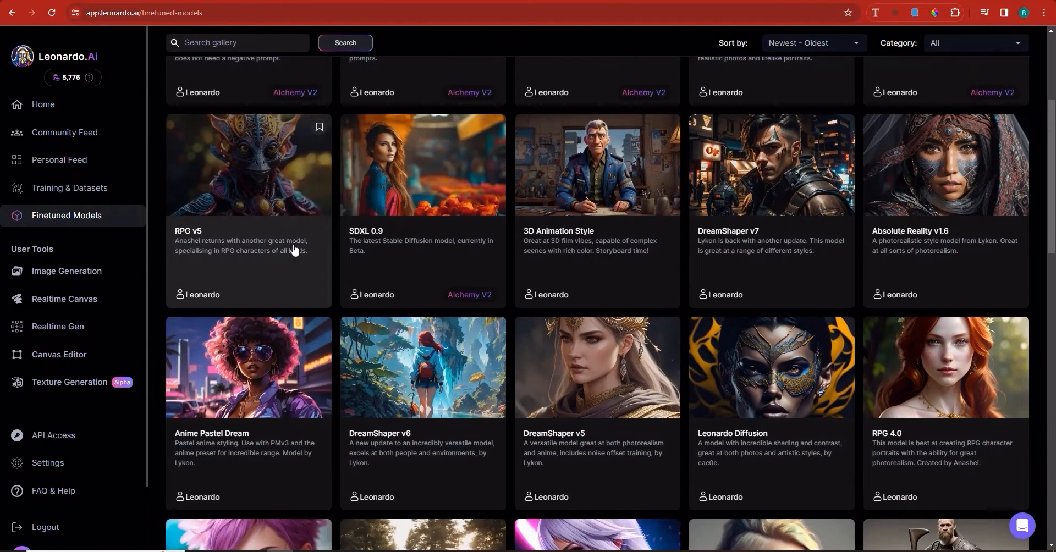
scroll(295, 252, down, 2)
scroll(296, 252, down, 7)
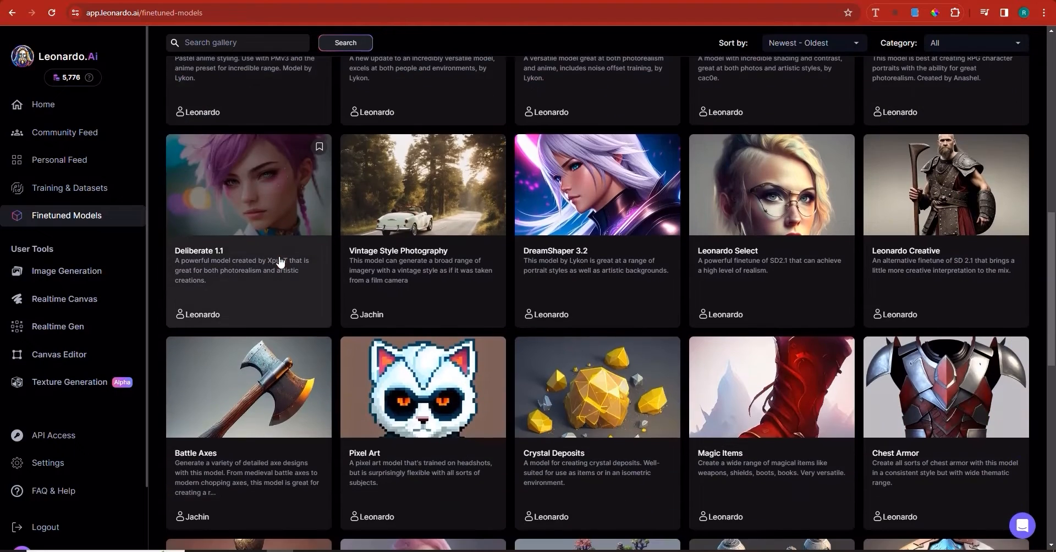
scroll(278, 263, down, 9)
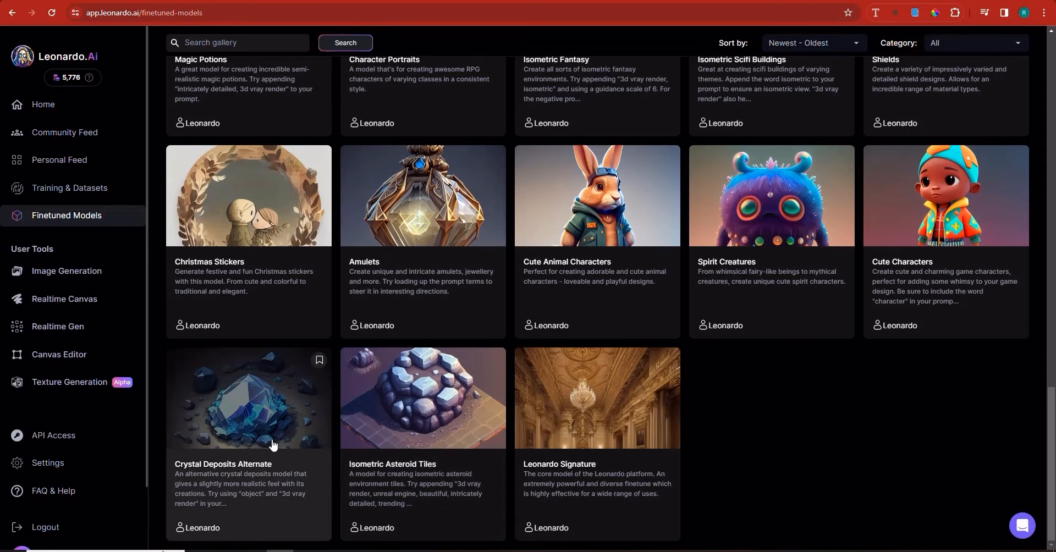
scroll(401, 452, up, 3)
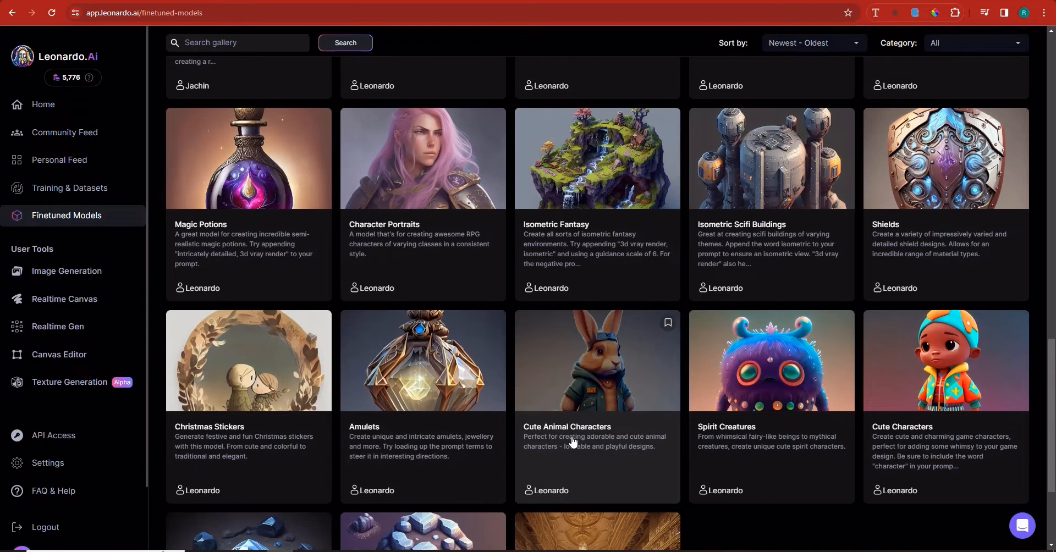
scroll(809, 476, up, 1)
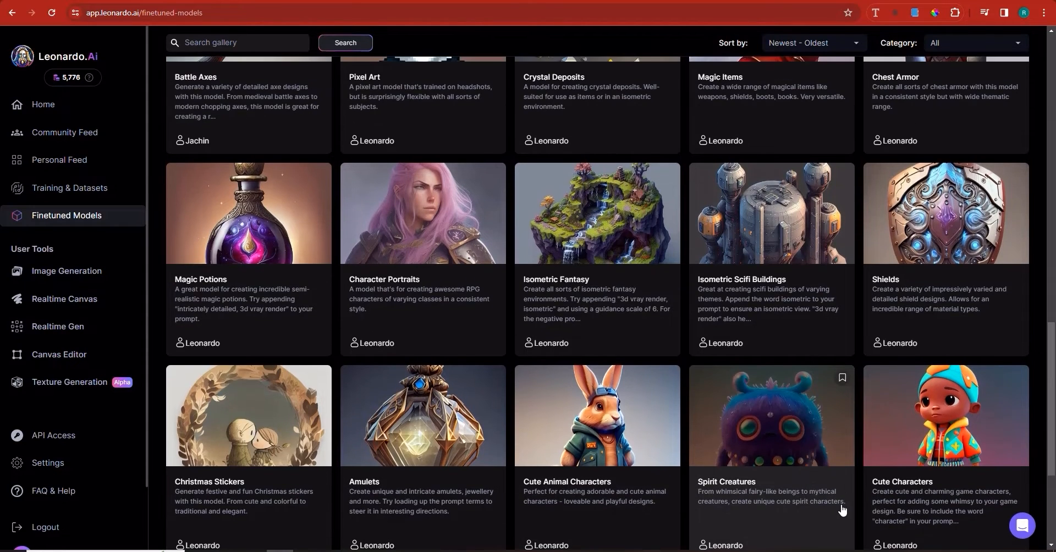
scroll(869, 498, up, 2)
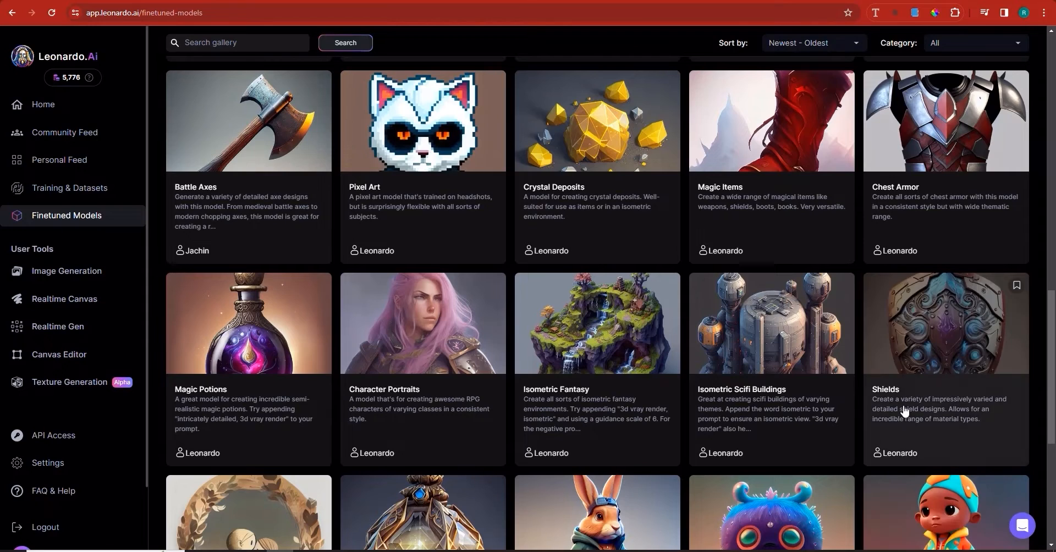
scroll(902, 413, up, 4)
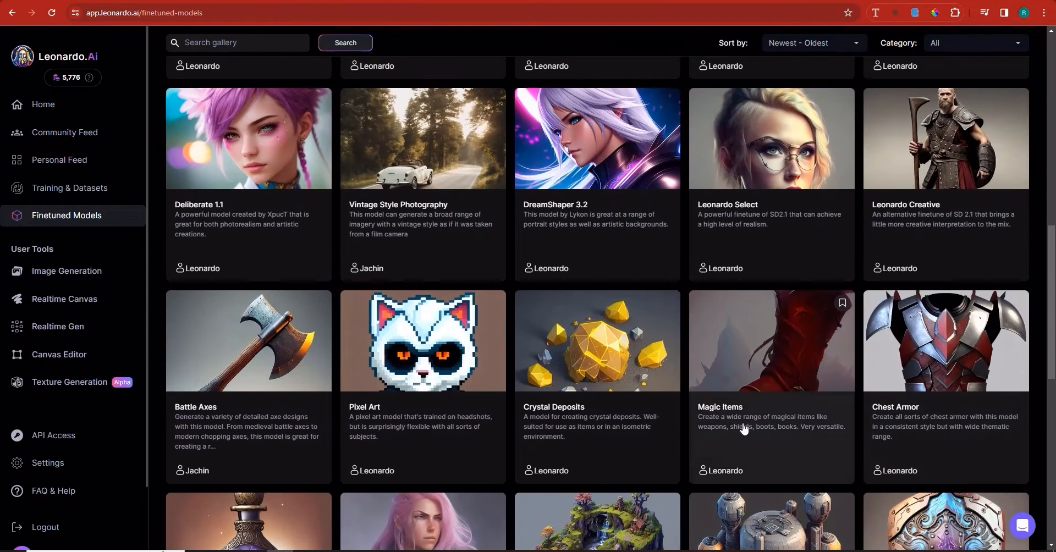
scroll(412, 371, up, 6)
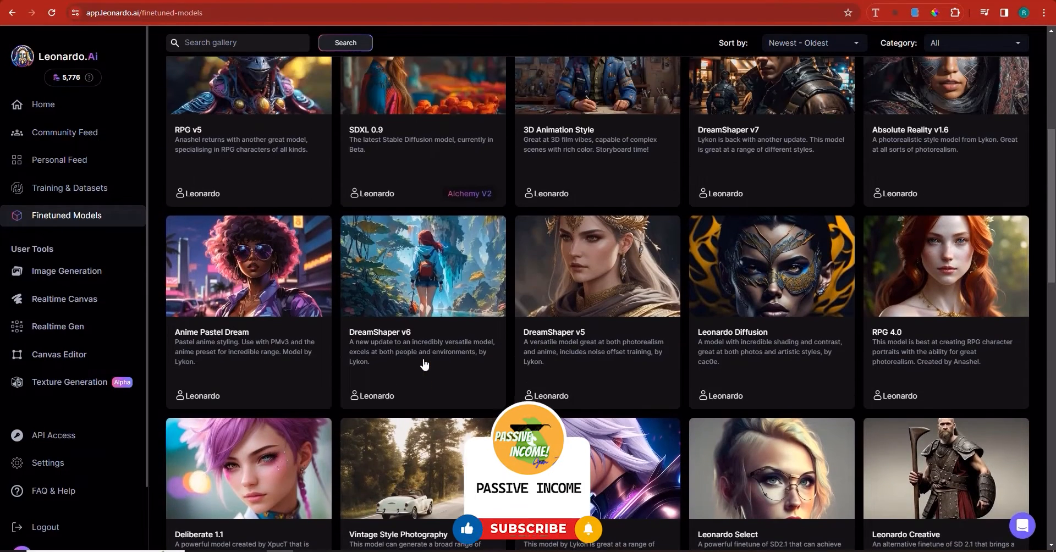
scroll(419, 372, up, 2)
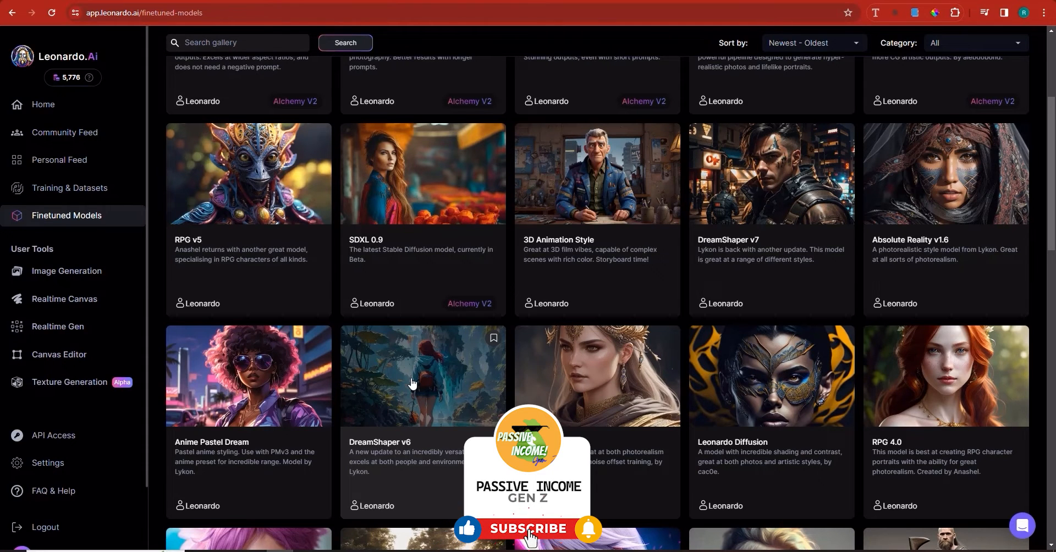
scroll(413, 380, up, 4)
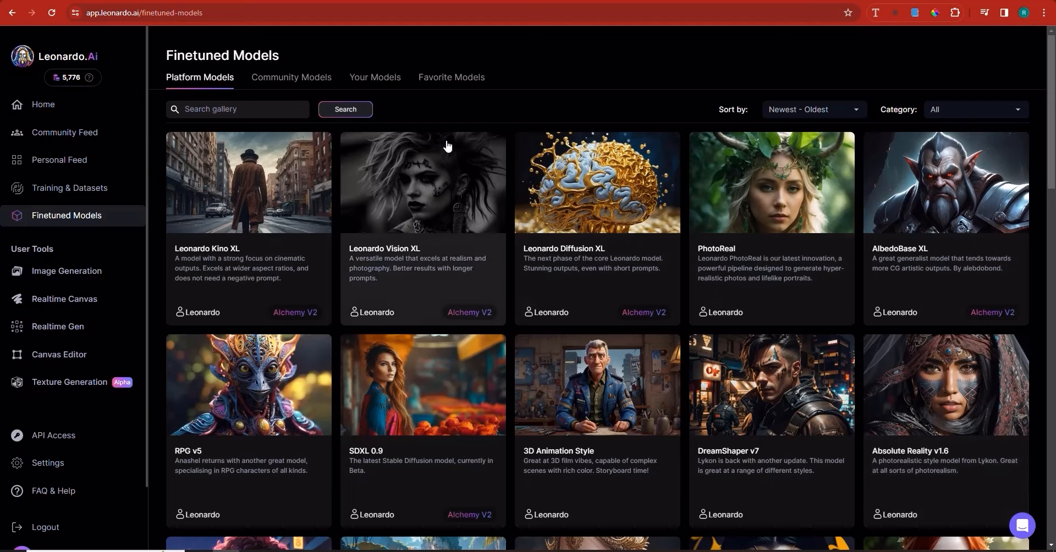
Show the Community Models, view the details of the Crypto Dreams model, and close them
click(300, 78)
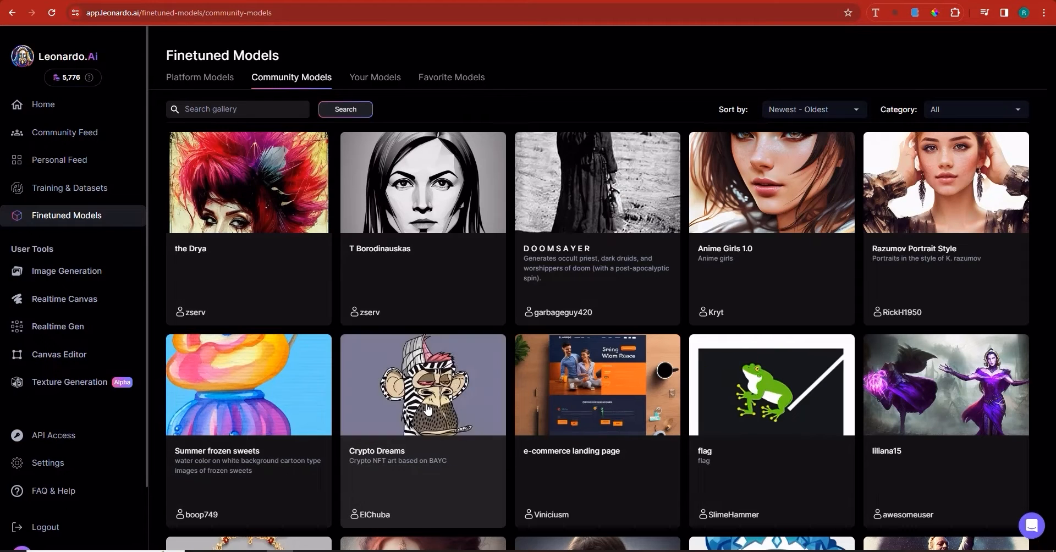
click(428, 410)
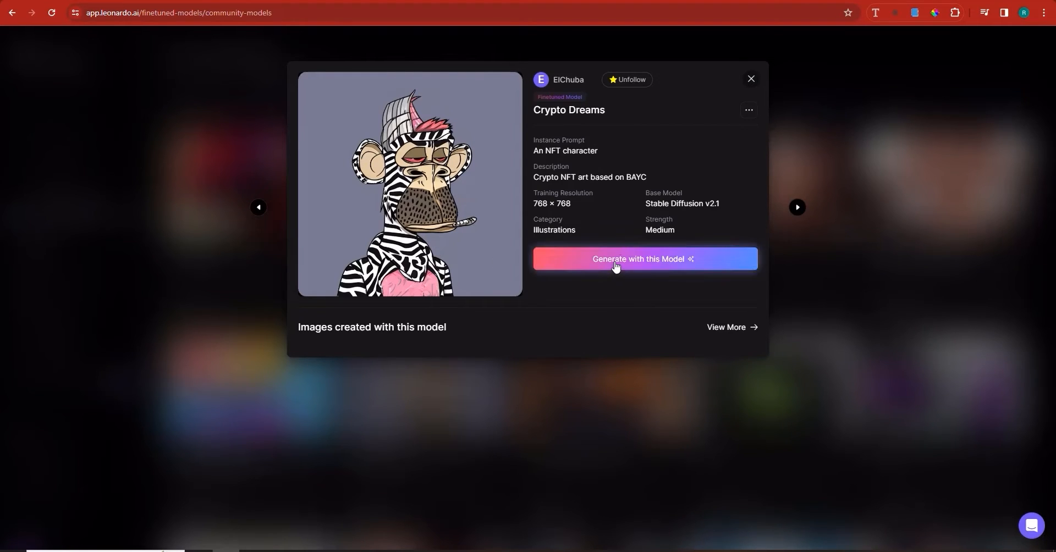
click(752, 79)
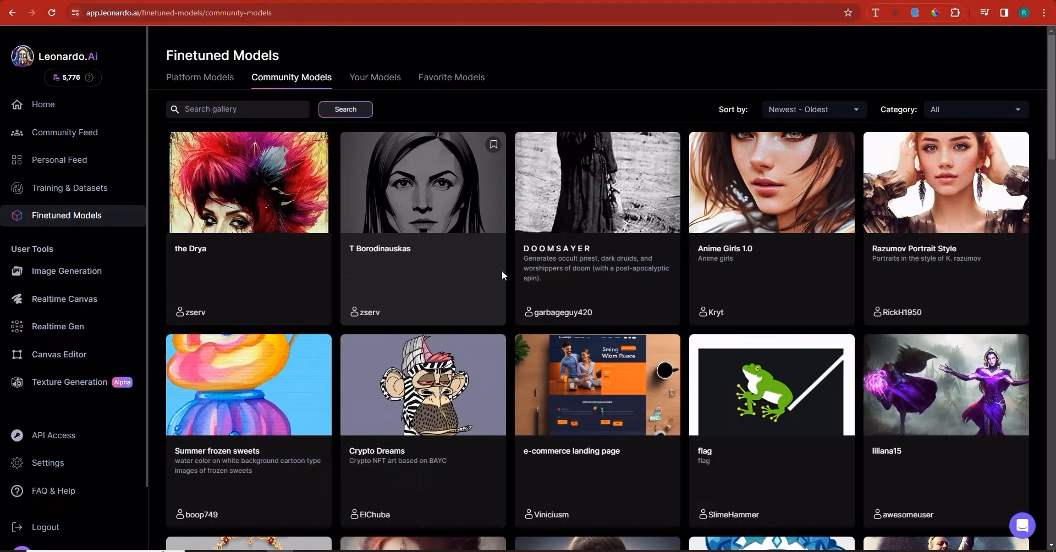
Browse the Community Models gallery and examine the thumbnails, titles and descriptions of the available models
scroll(496, 267, down, 6)
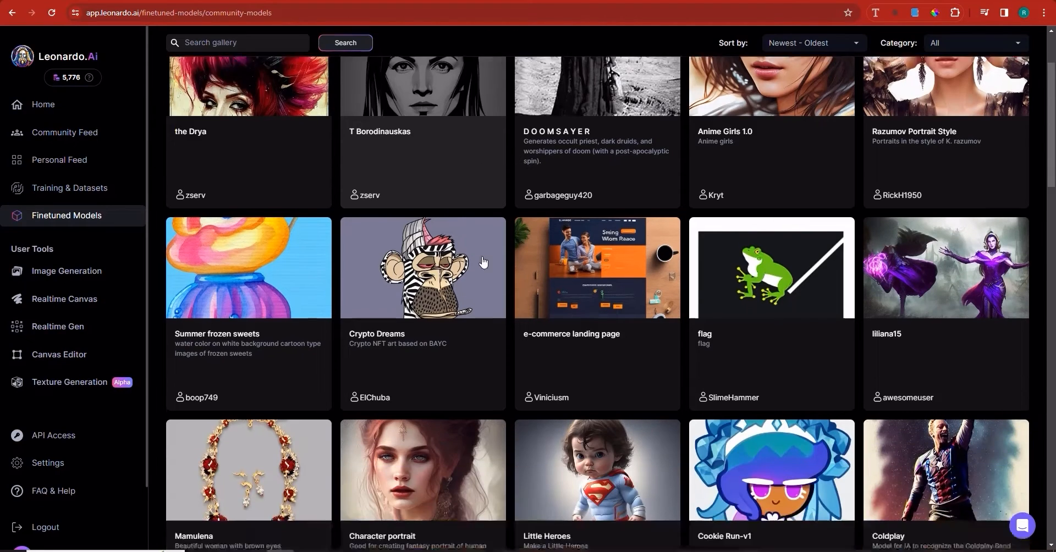
scroll(483, 262, down, 1)
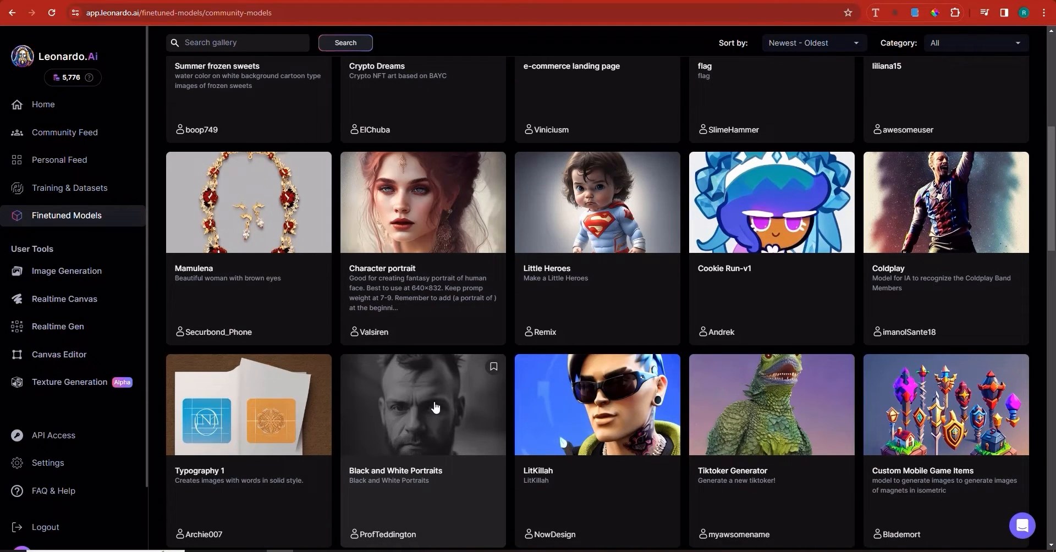
scroll(448, 472, down, 2)
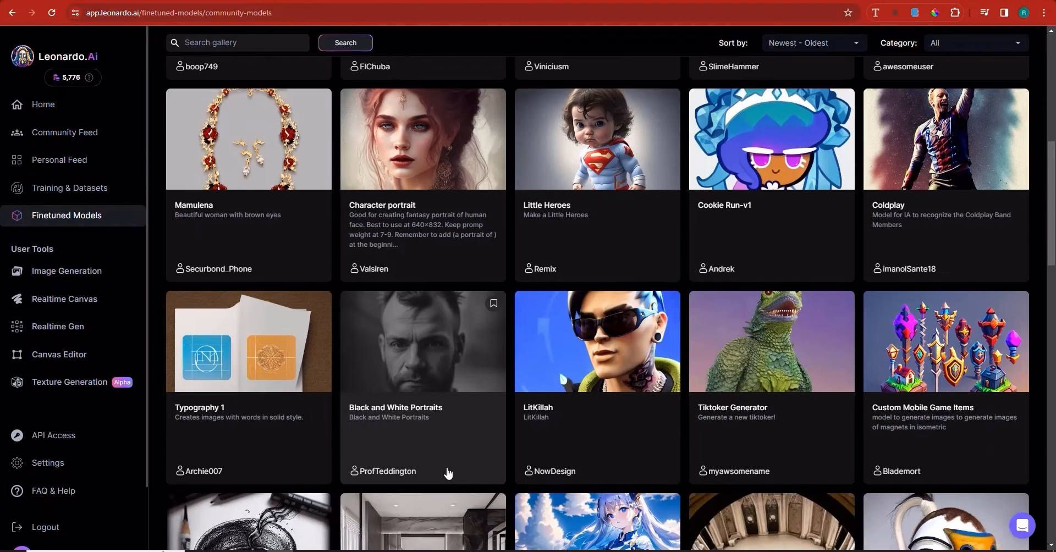
scroll(390, 366, down, 3)
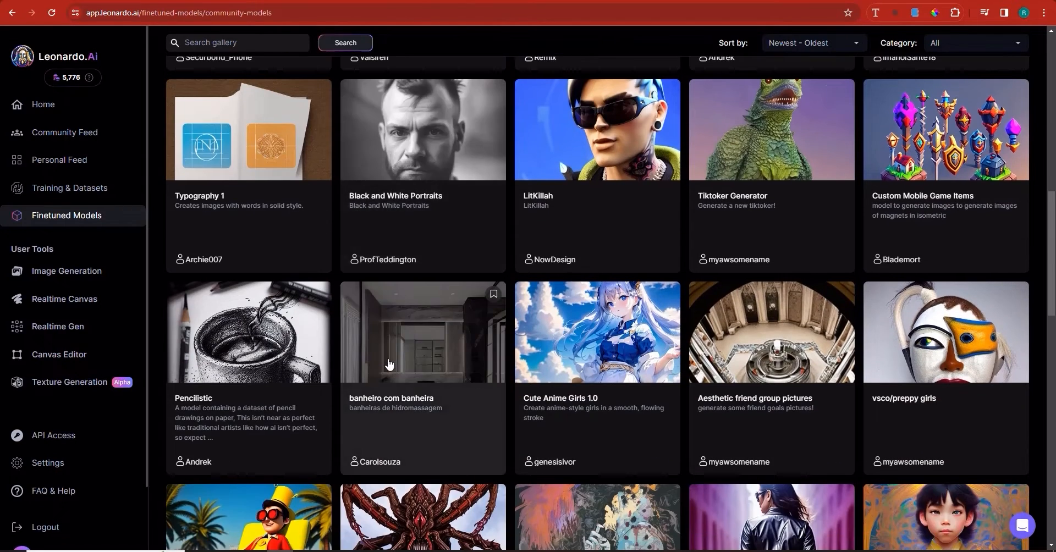
scroll(389, 364, up, 6)
scroll(389, 364, up, 6)
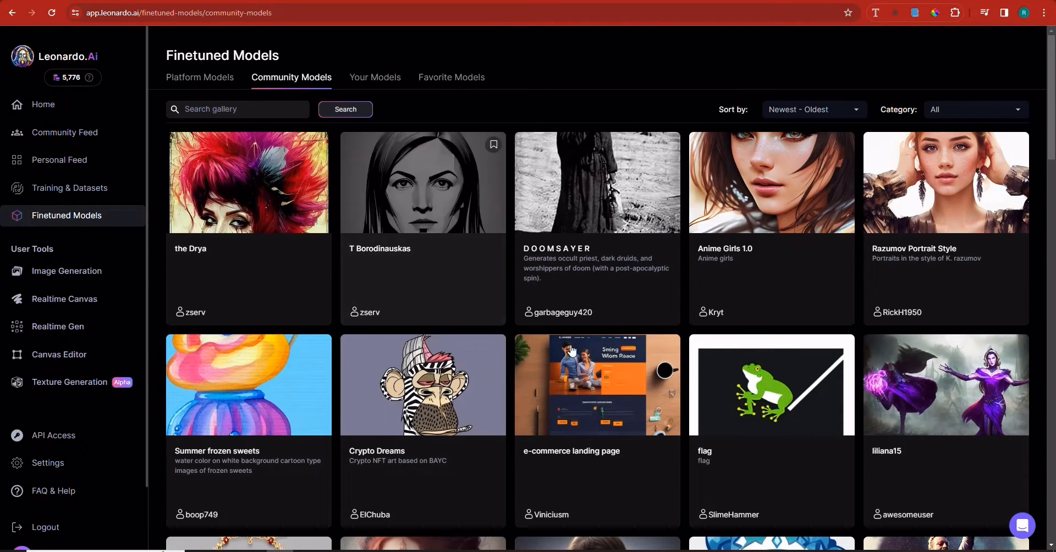
View the details of the Crypto Dreams model and of its monkey NFT drawing in leopard print, and close both
click(461, 407)
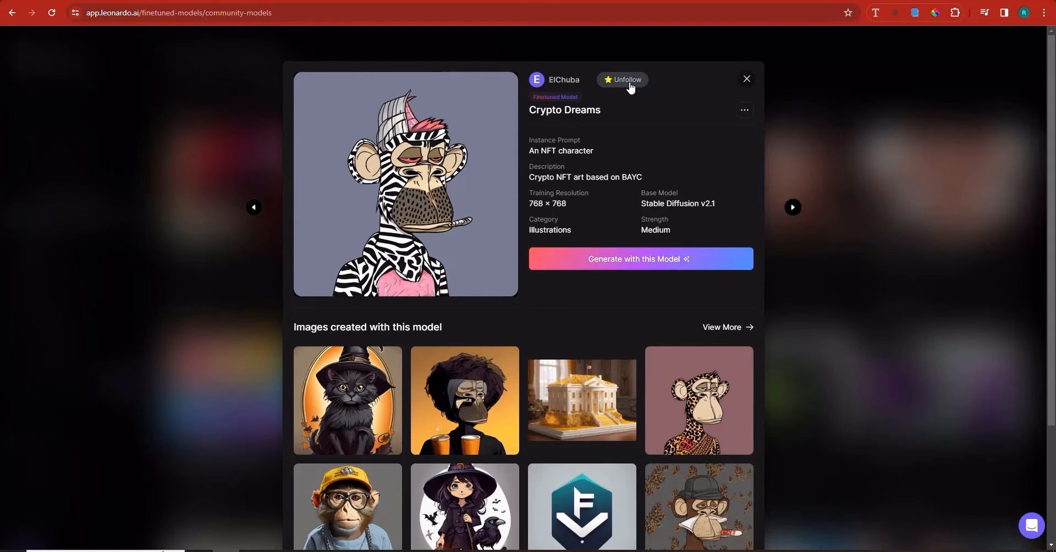
click(715, 424)
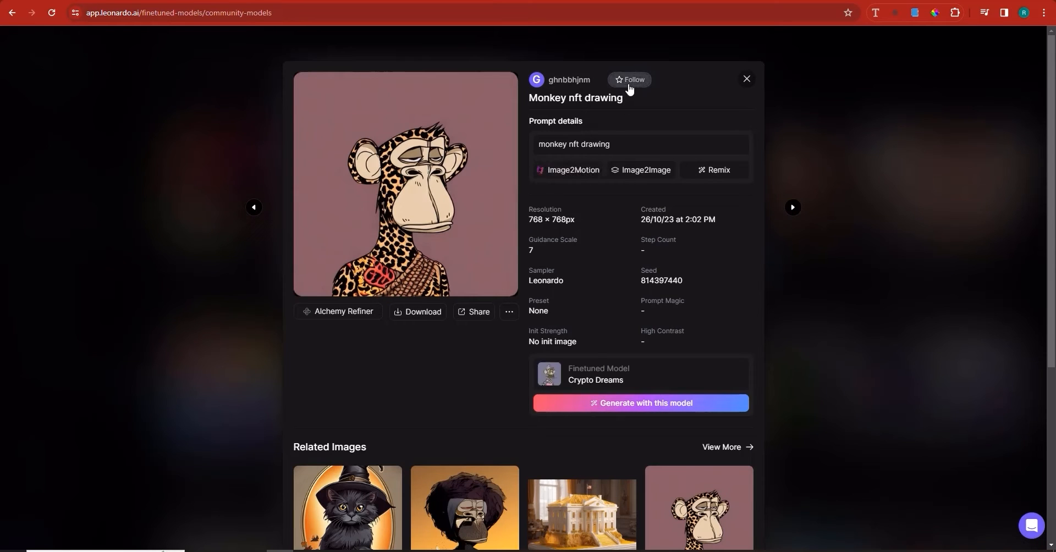
click(629, 83)
right_click(745, 80)
click(694, 92)
click(747, 80)
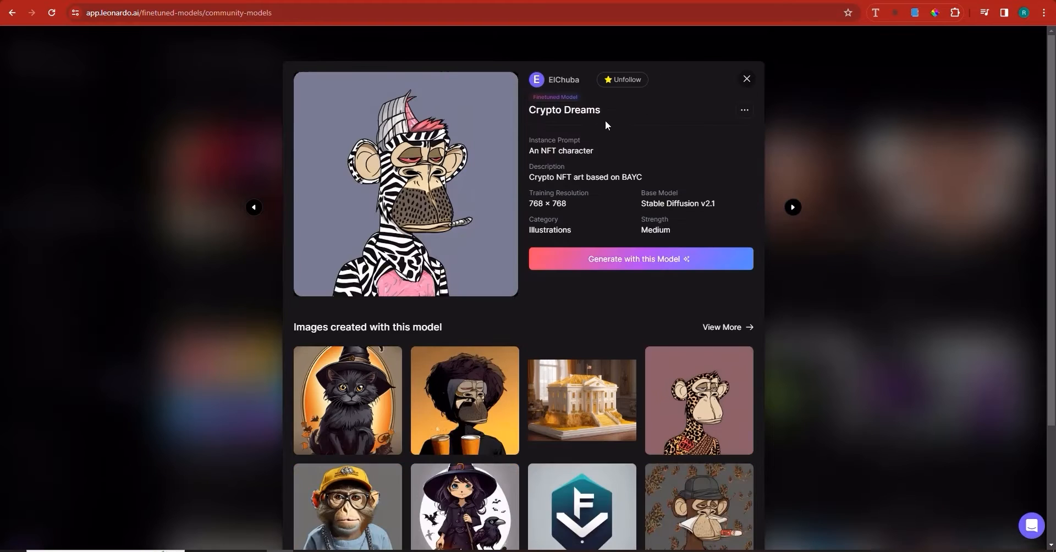
click(746, 81)
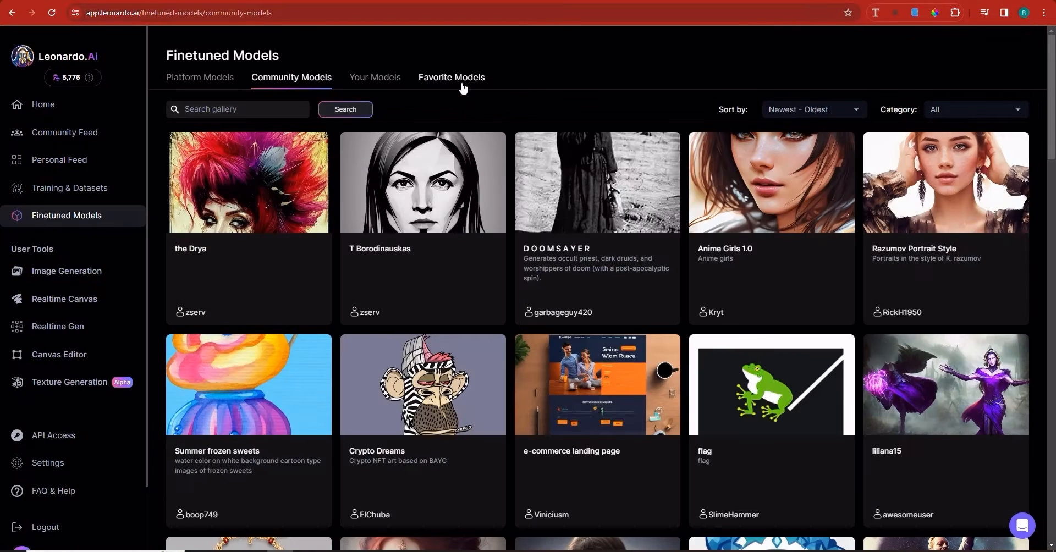
Check the Favorite Models list and return to the Platform Models
click(462, 82)
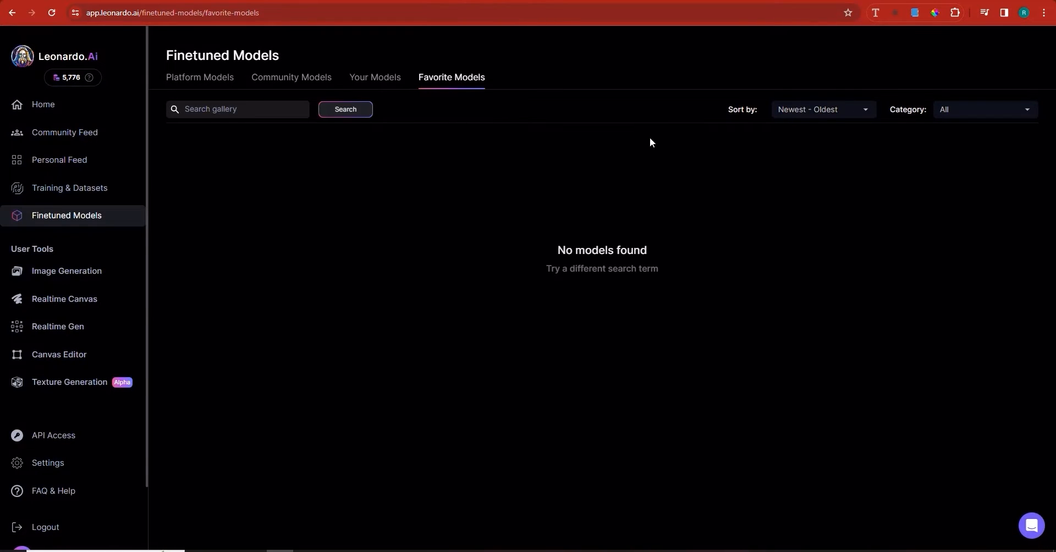
click(501, 6)
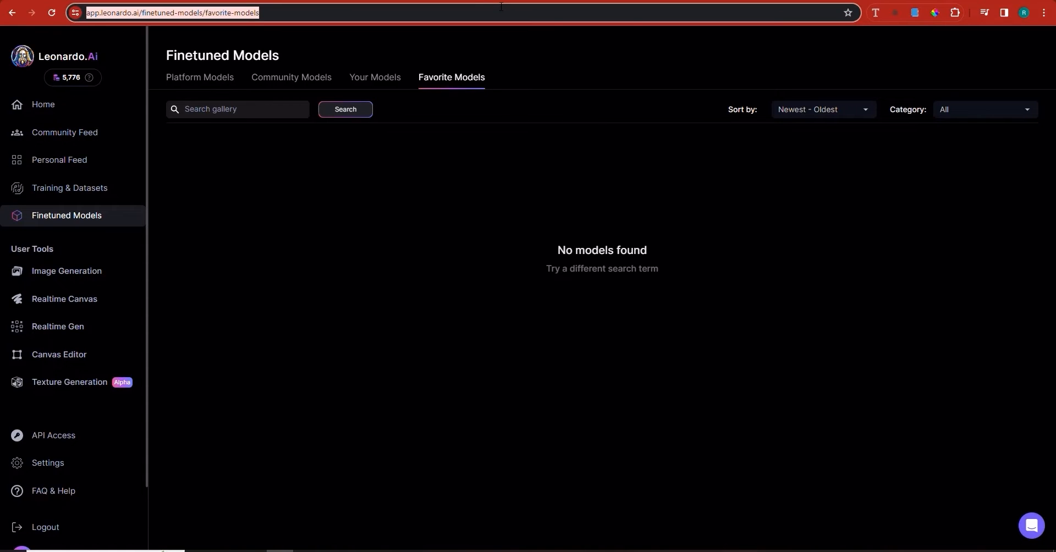
key(Return)
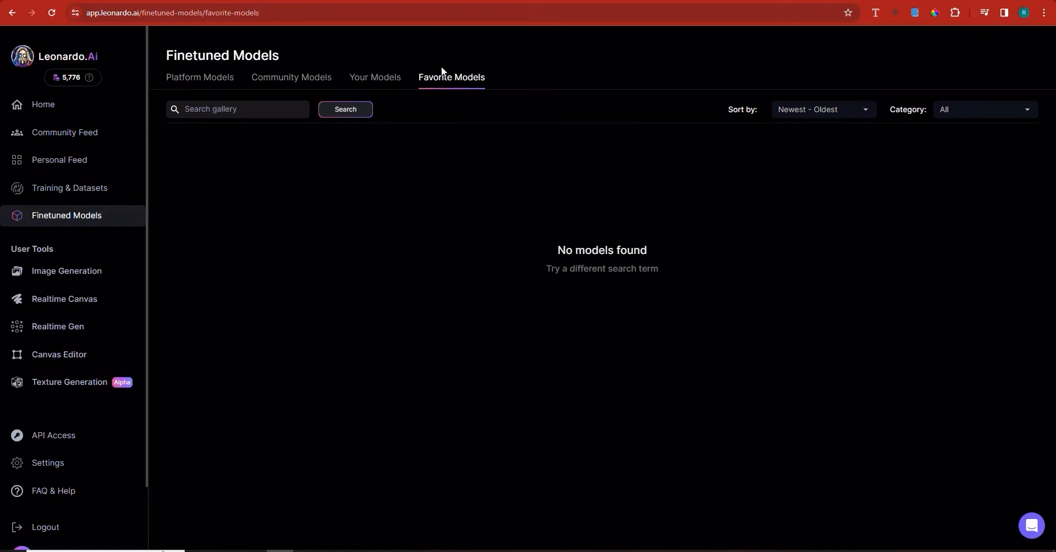
click(198, 76)
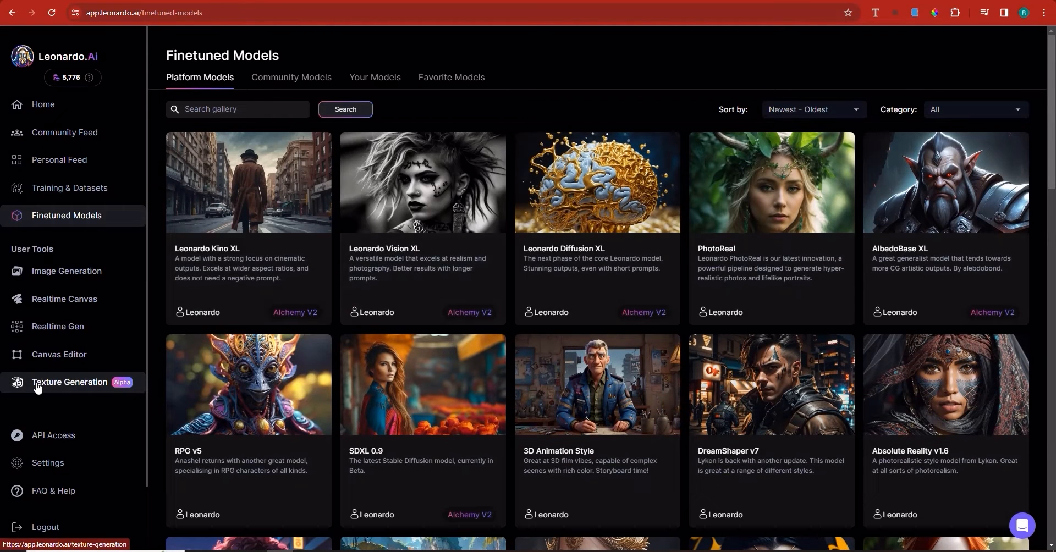
Open Image Generation and choose Stable Diffusion 1.5 as the model
click(62, 281)
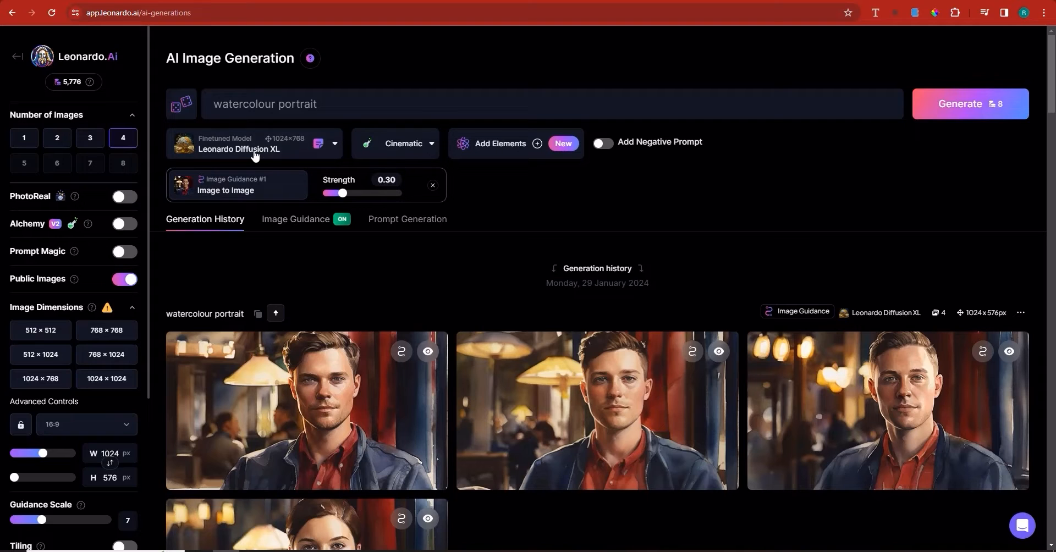
click(282, 147)
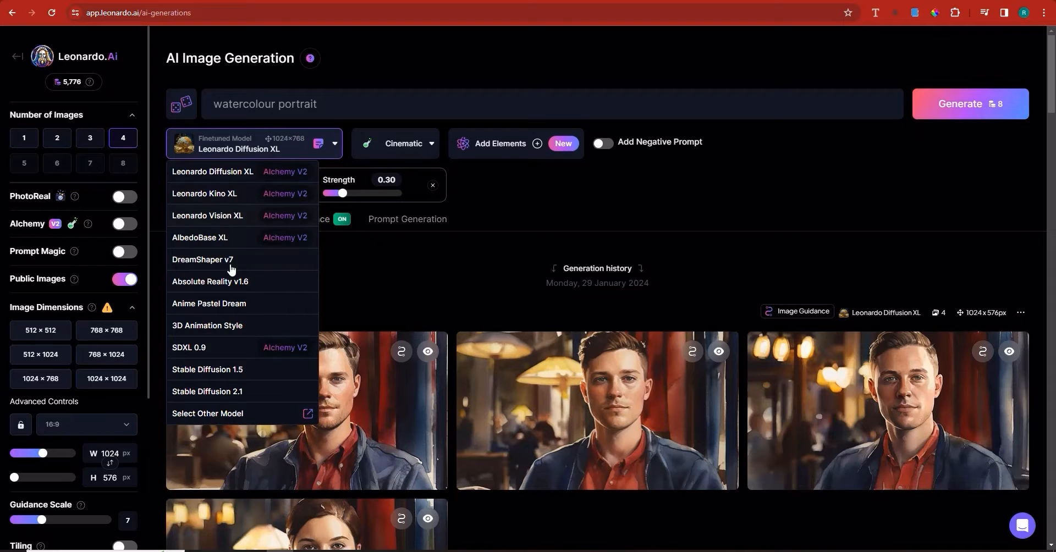
scroll(227, 242, down, 2)
scroll(228, 260, down, 1)
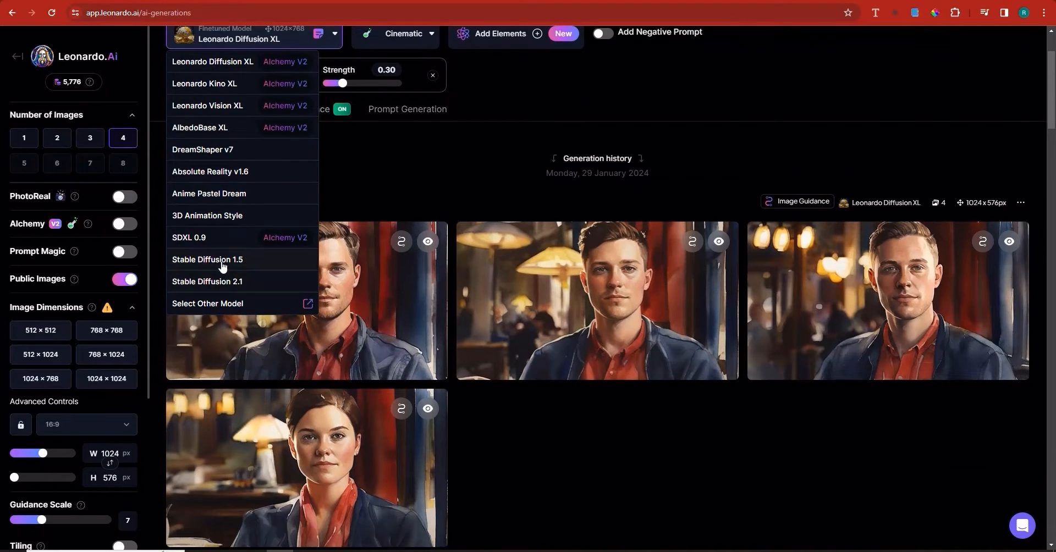
click(223, 264)
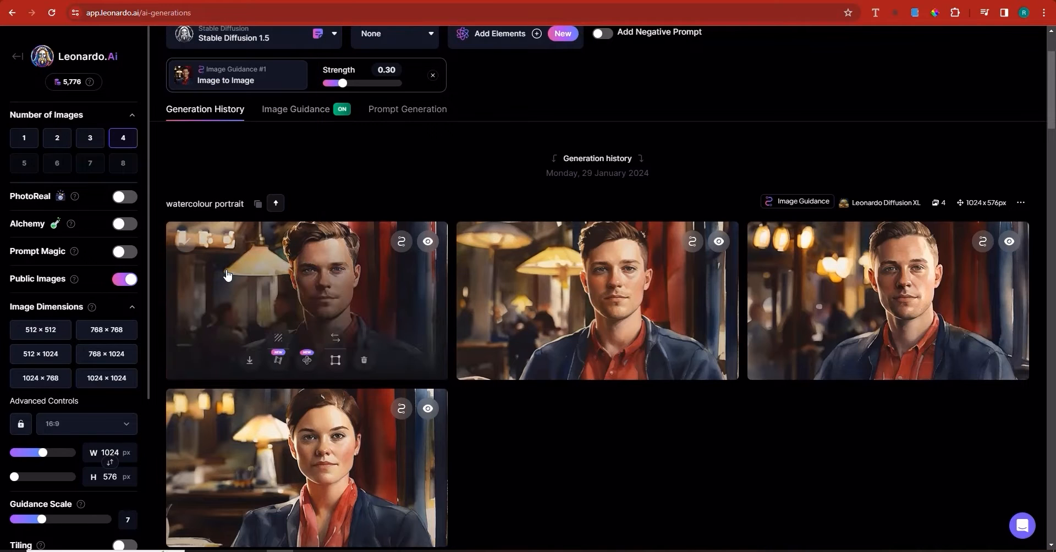
scroll(300, 176, up, 2)
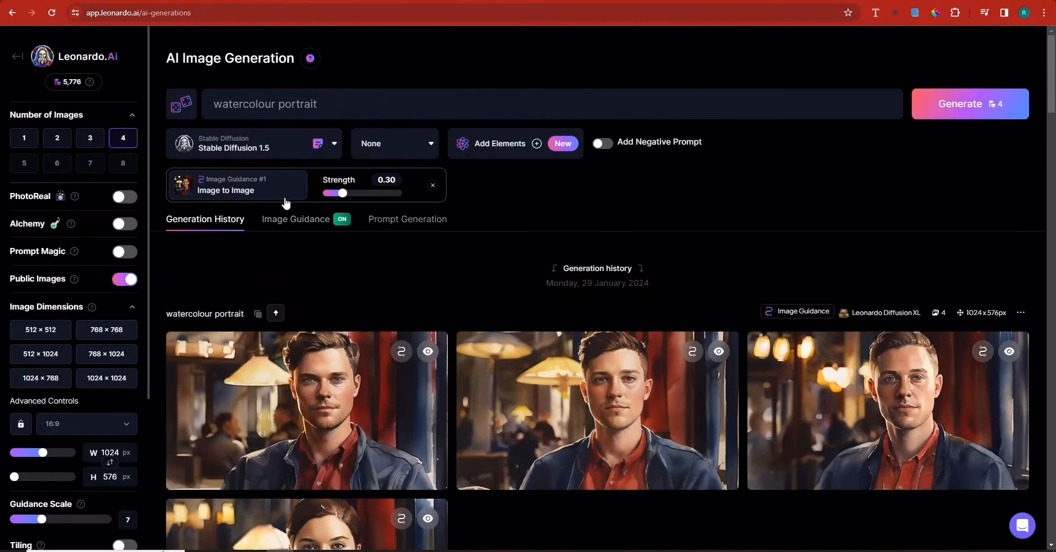
Highlight the "watercolour portrait" prompt and examine the images generated from it in the Generation History
click(270, 104)
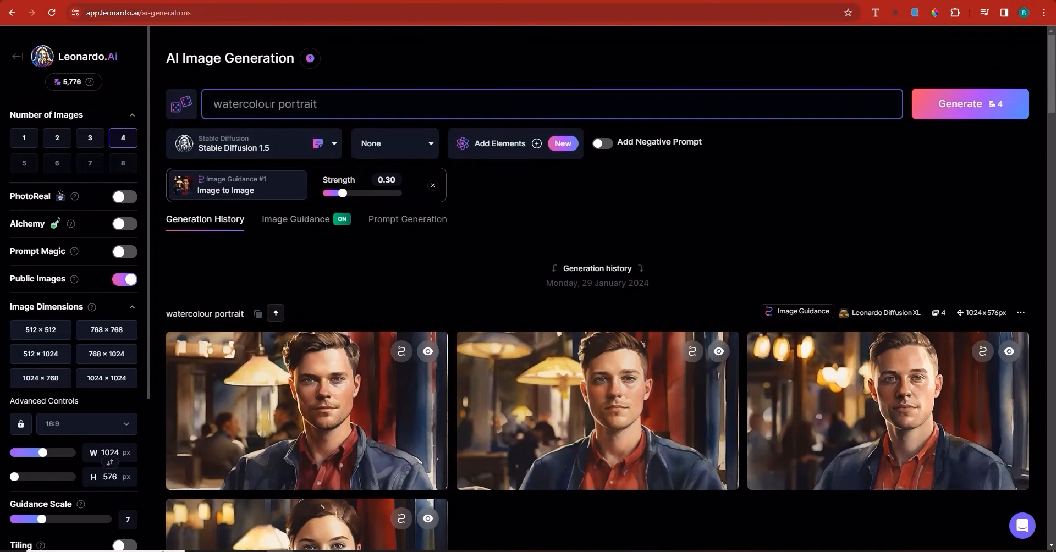
triple_click(271, 104)
click(271, 104)
triple_click(258, 104)
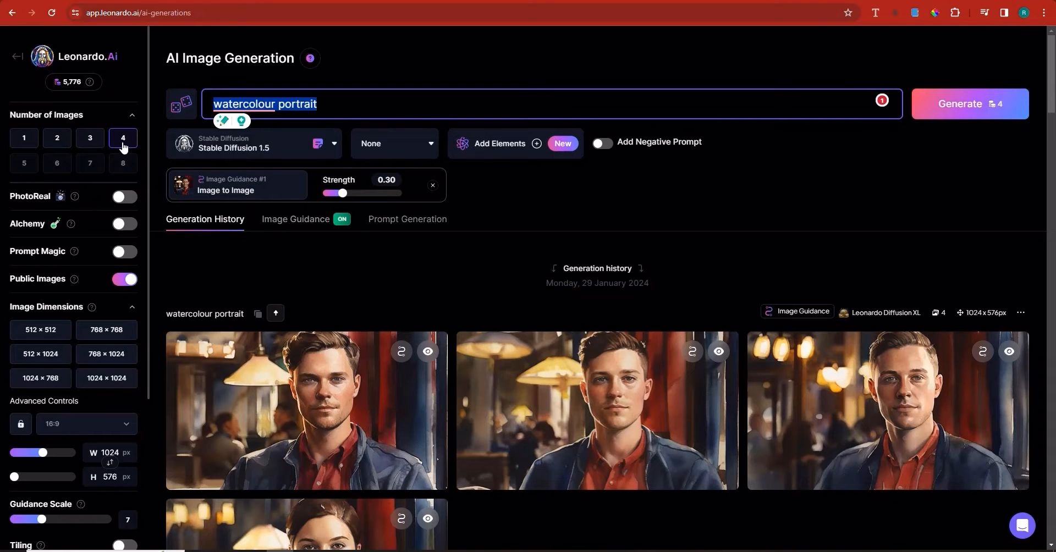
scroll(330, 363, down, 2)
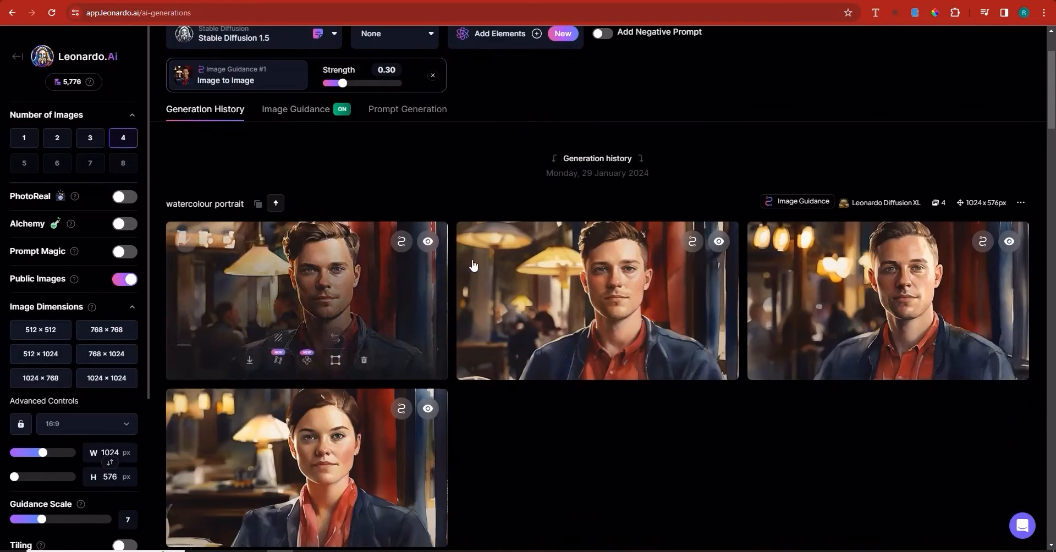
scroll(385, 427, up, 2)
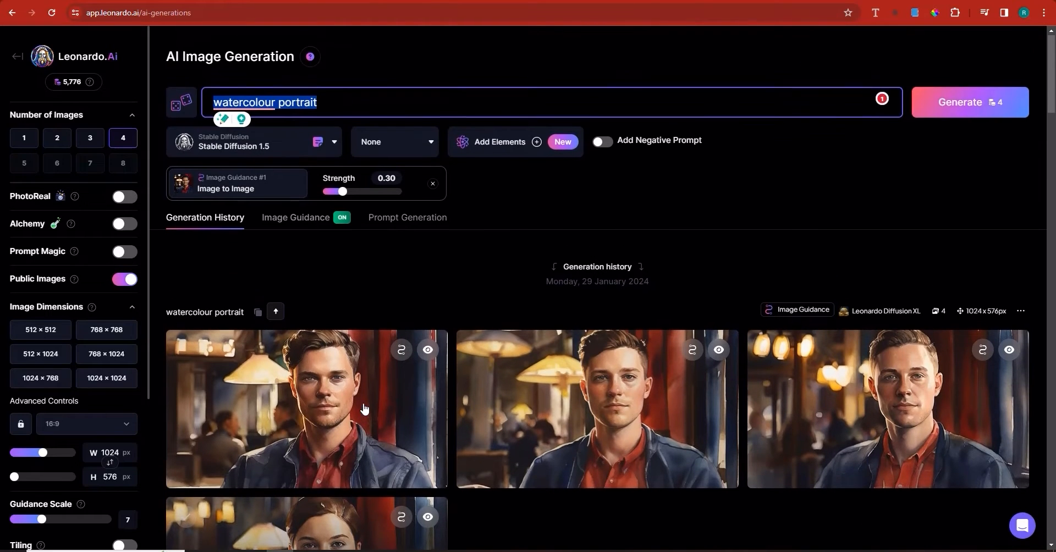
scroll(300, 331, down, 2)
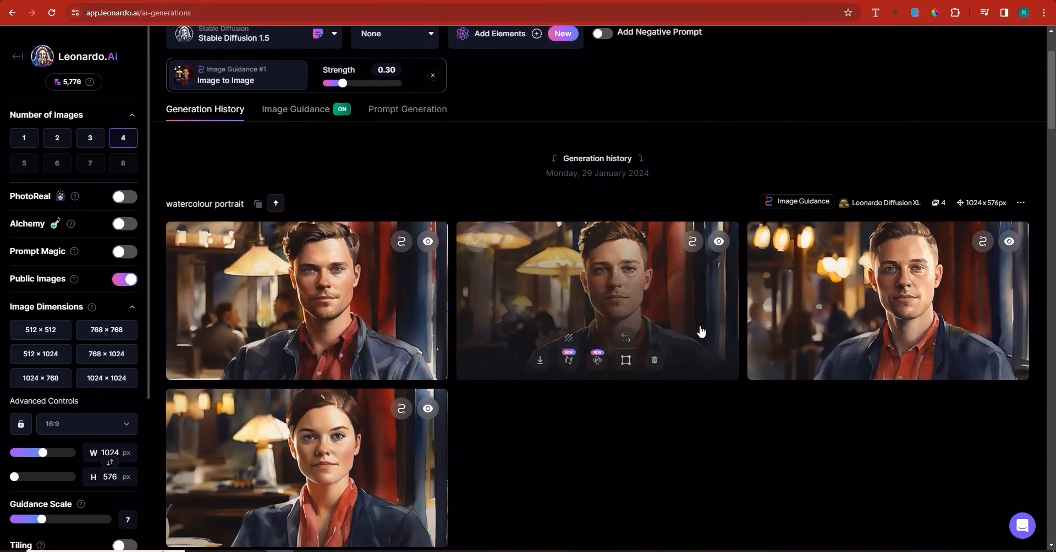
scroll(700, 331, up, 2)
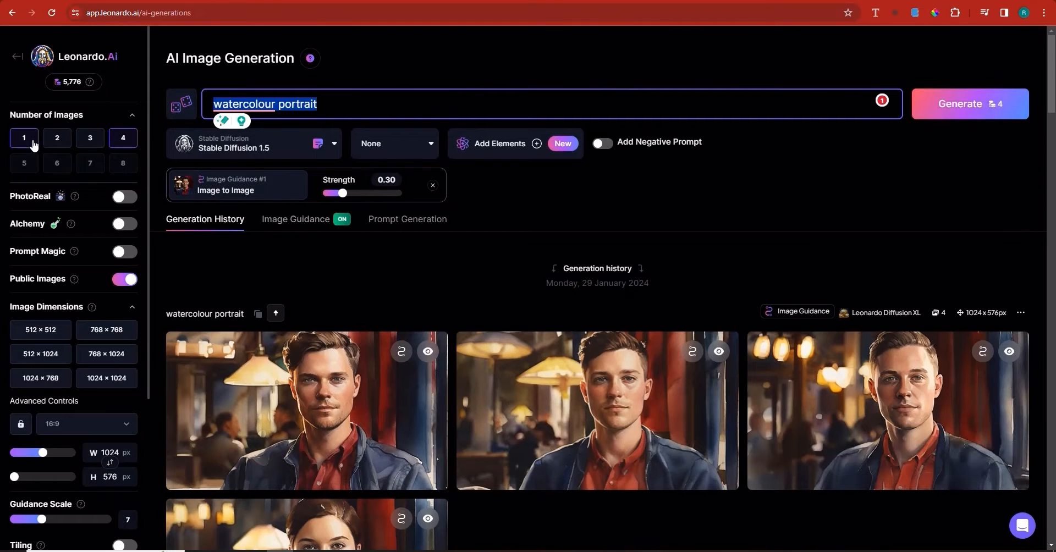
Try 1 as the number of images, restore it to 4, and switch the model to Leonardo Diffusion XL
click(29, 142)
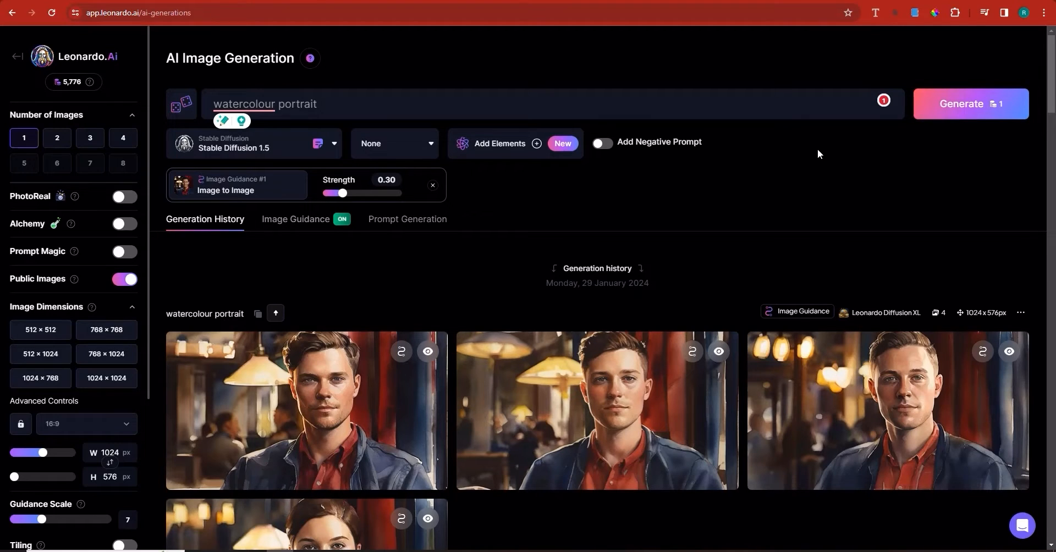
click(123, 138)
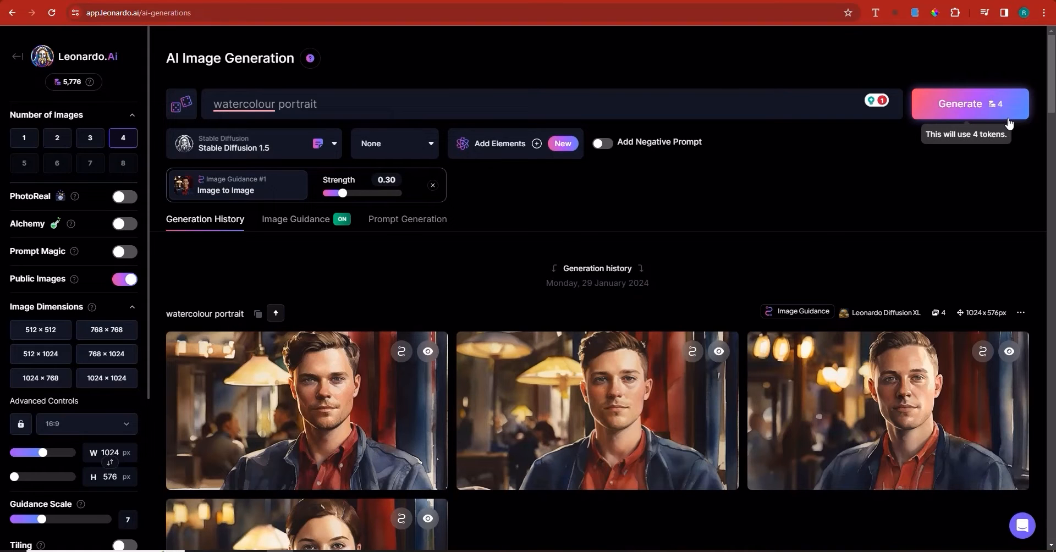
click(253, 144)
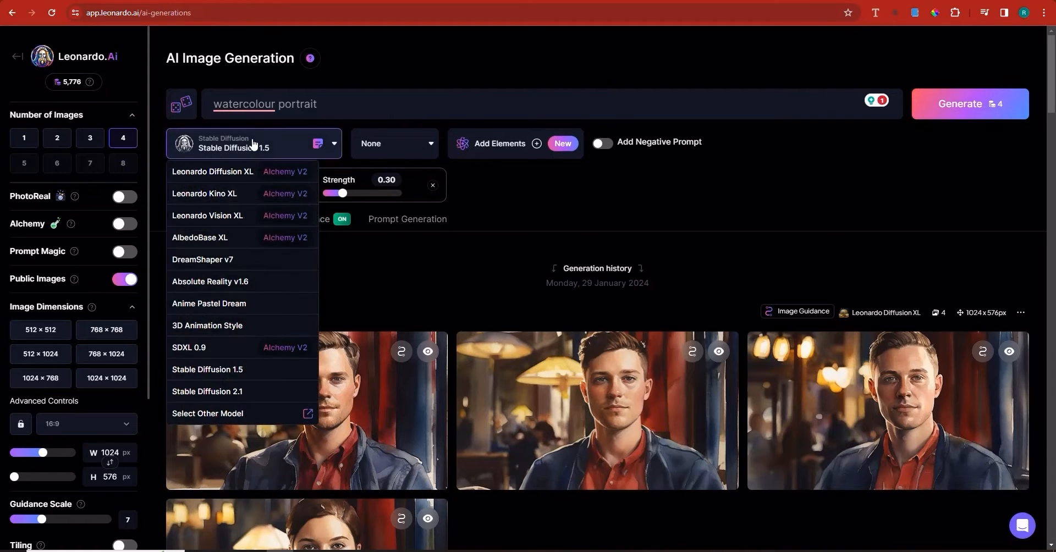
click(214, 172)
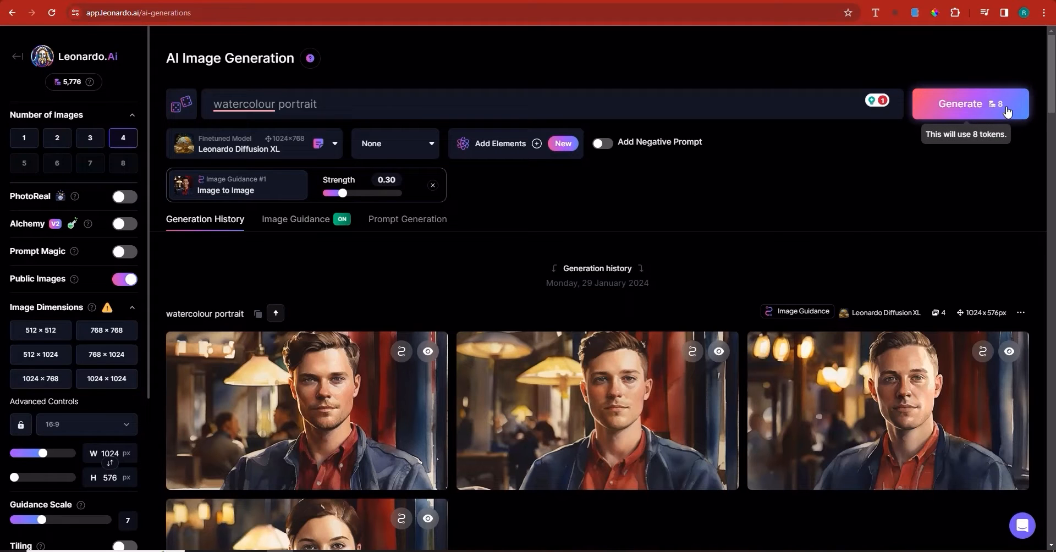
click(284, 150)
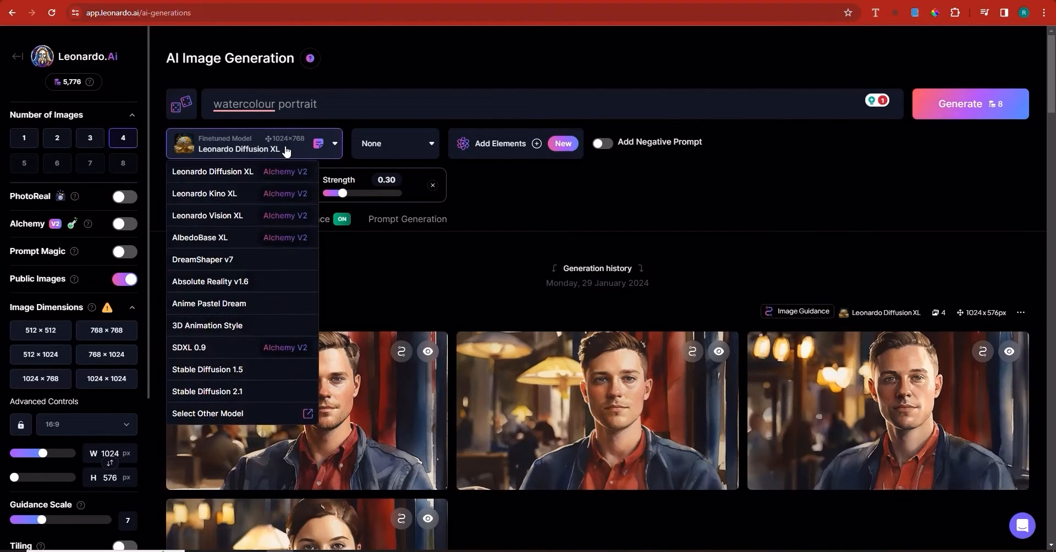
click(286, 151)
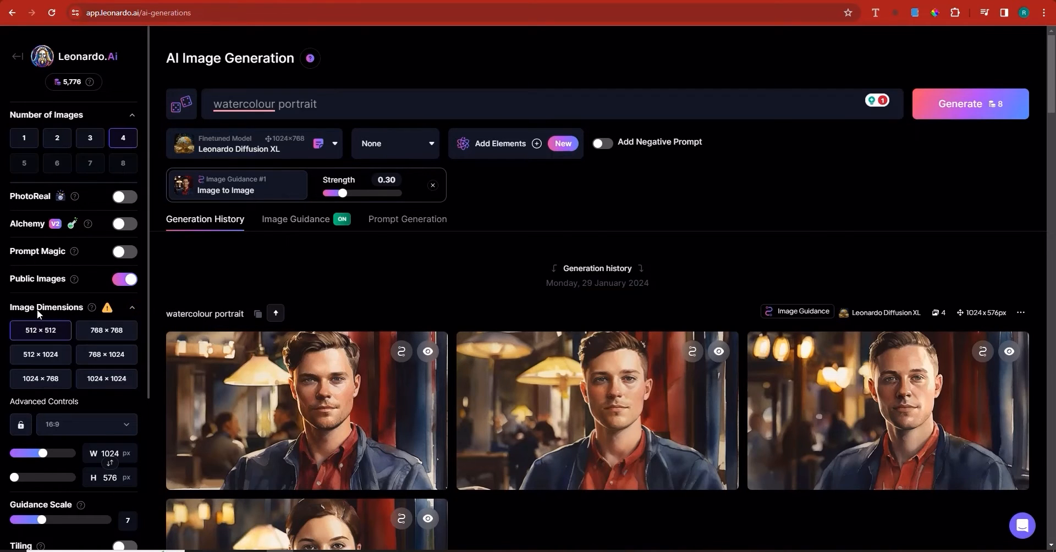
Set the image dimensions to 1024 × 768 and turn on Alchemy for the Leonardo Diffusion XL model
mouse_move(108, 313)
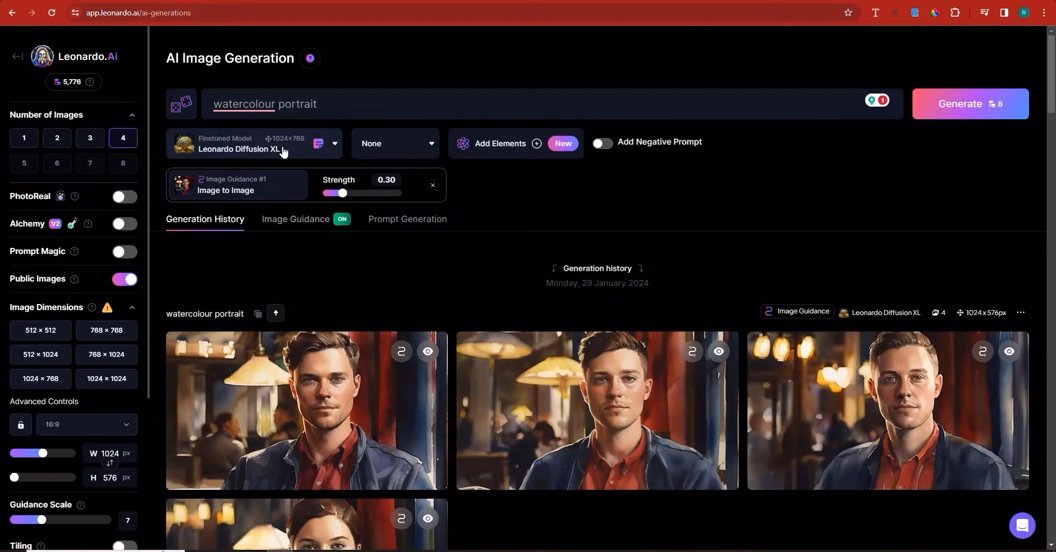
click(48, 381)
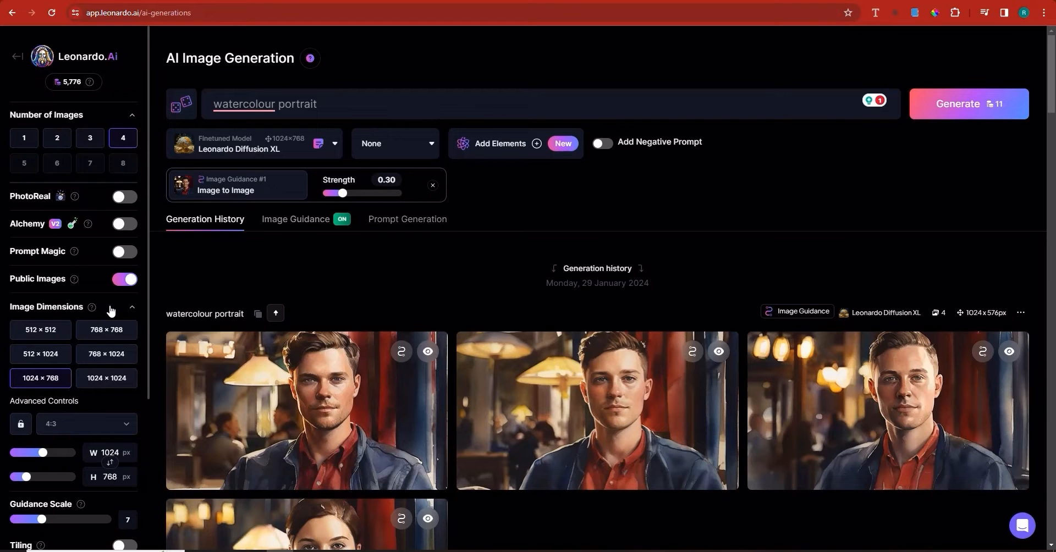
click(285, 156)
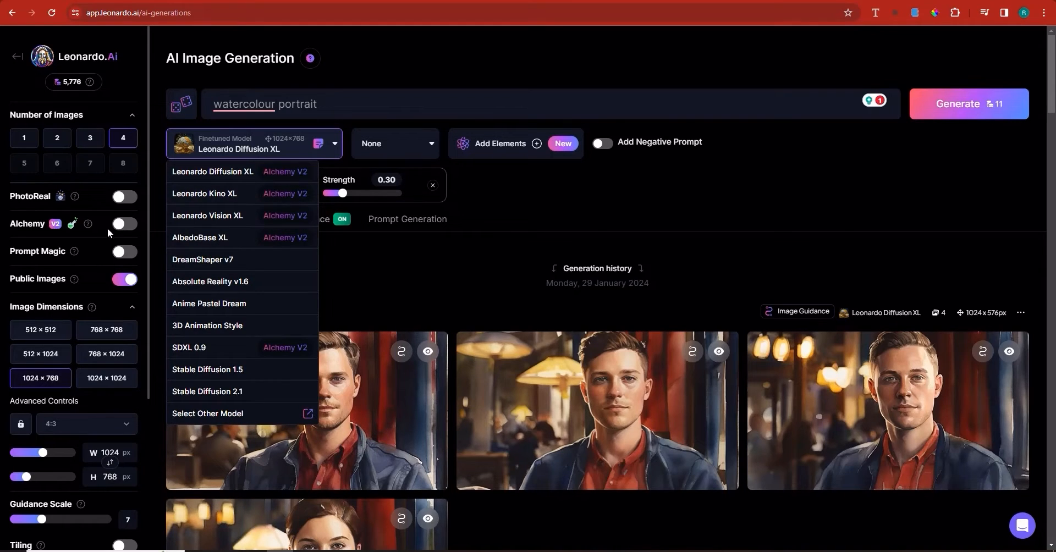
click(126, 231)
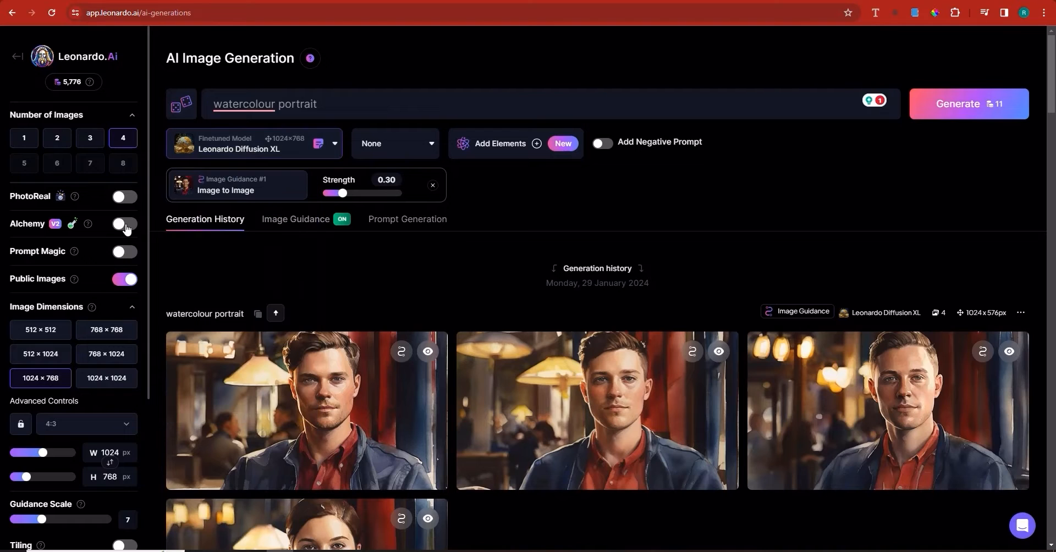
click(130, 226)
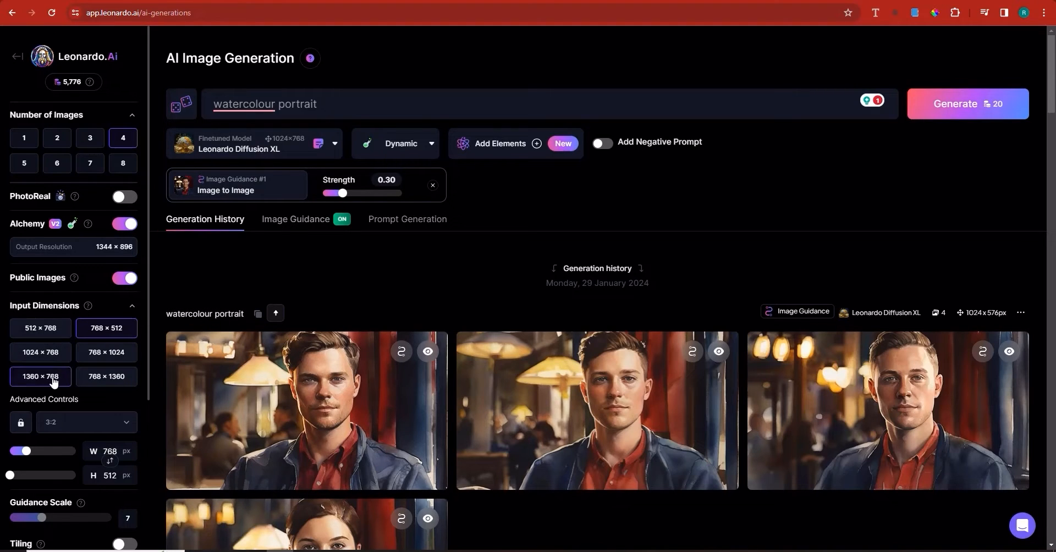
Try input dimensions of 1360 × 768 with Leonardo Diffusion XL, and turn Alchemy off and back on
click(53, 383)
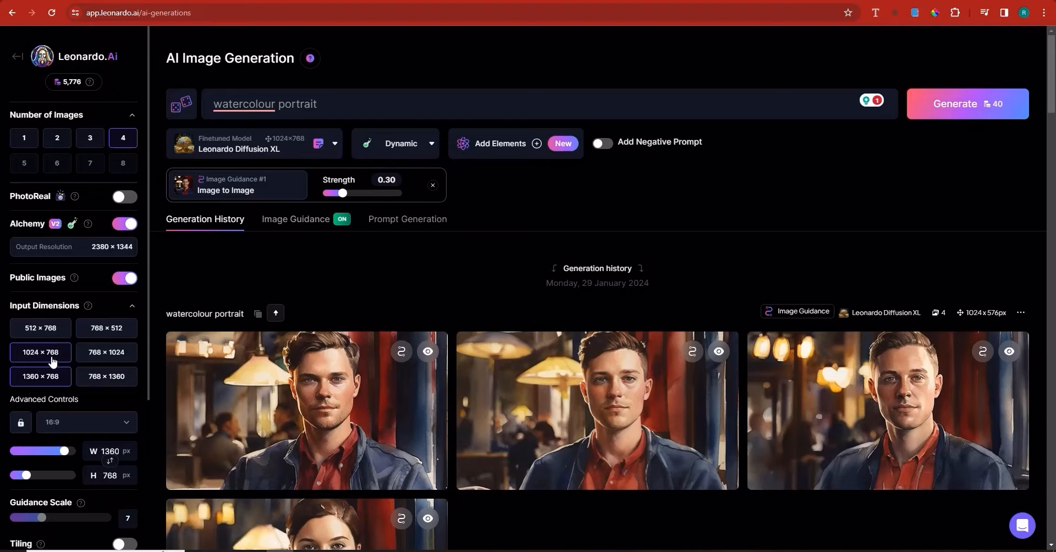
click(231, 149)
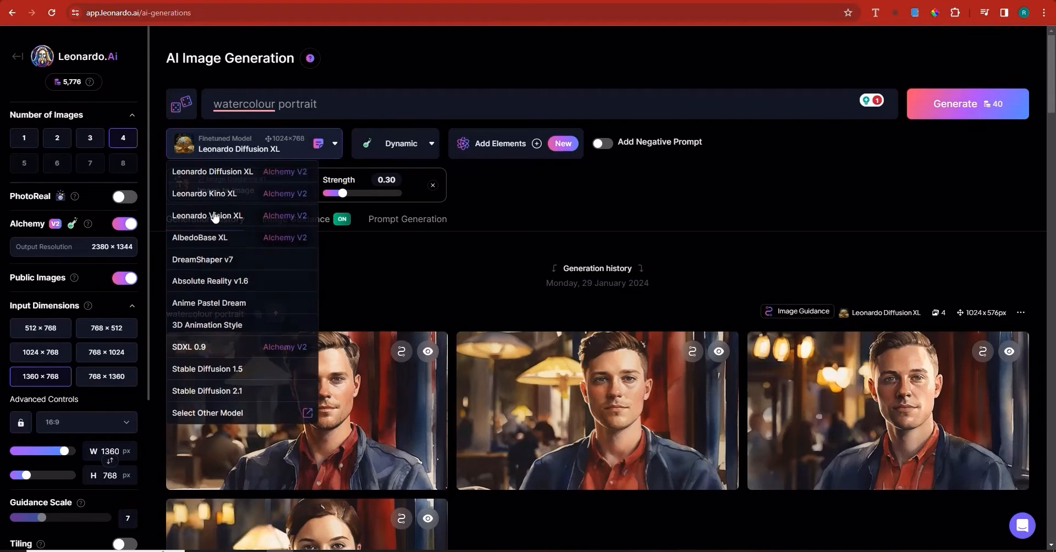
click(410, 275)
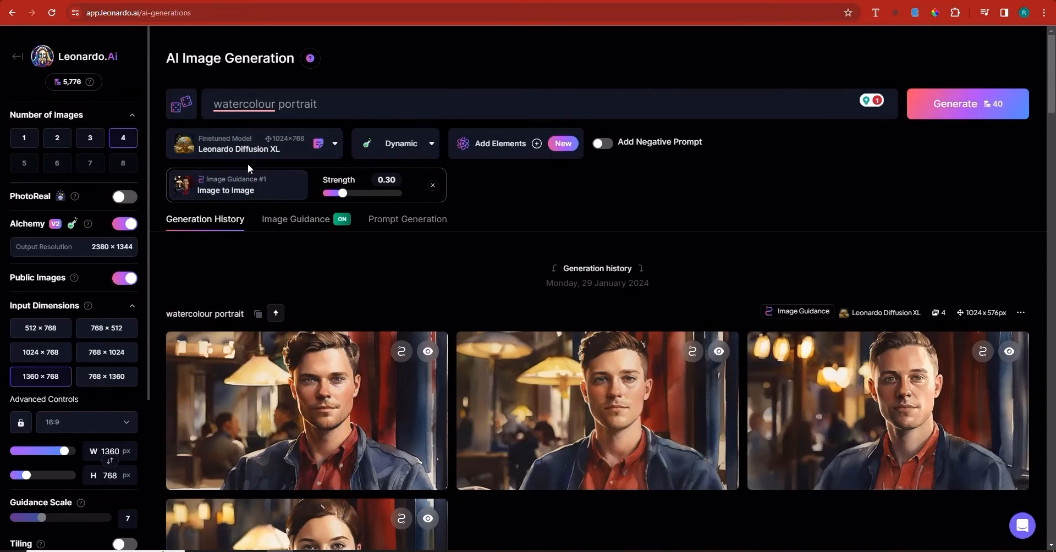
click(245, 149)
click(128, 232)
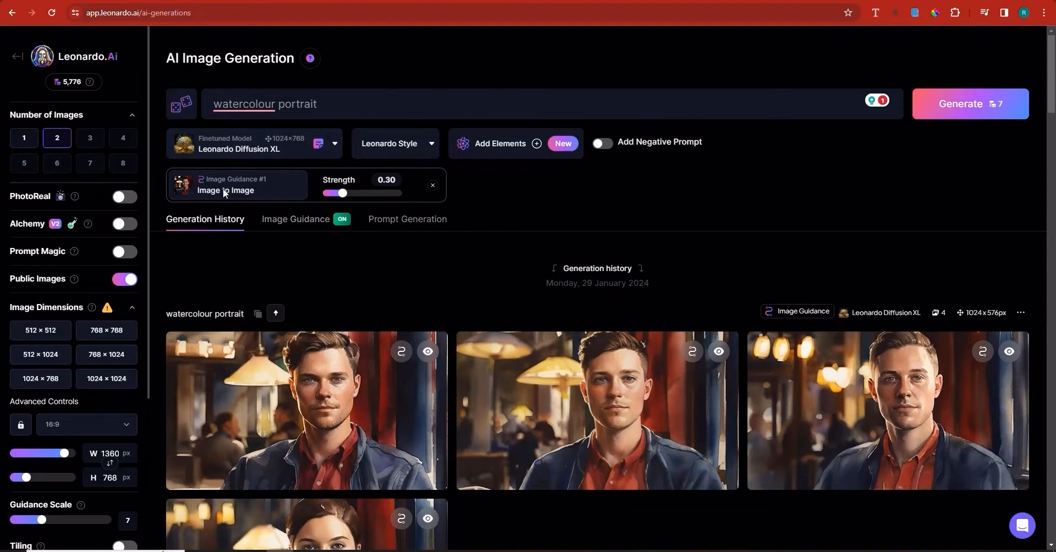
click(132, 226)
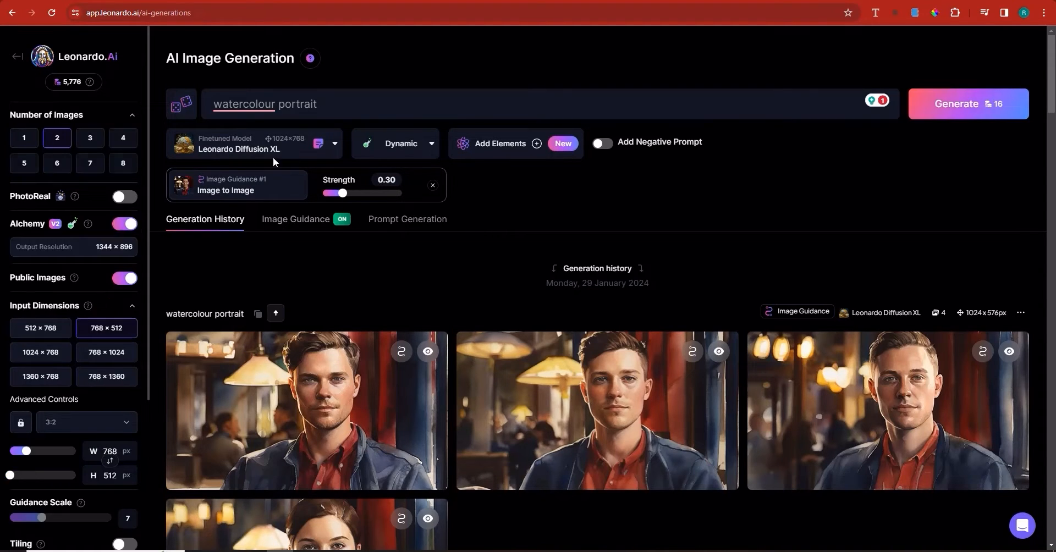
Review the list of finetuned models and the aspect ratio options under Advanced Controls, leaving both selections as they are
click(314, 146)
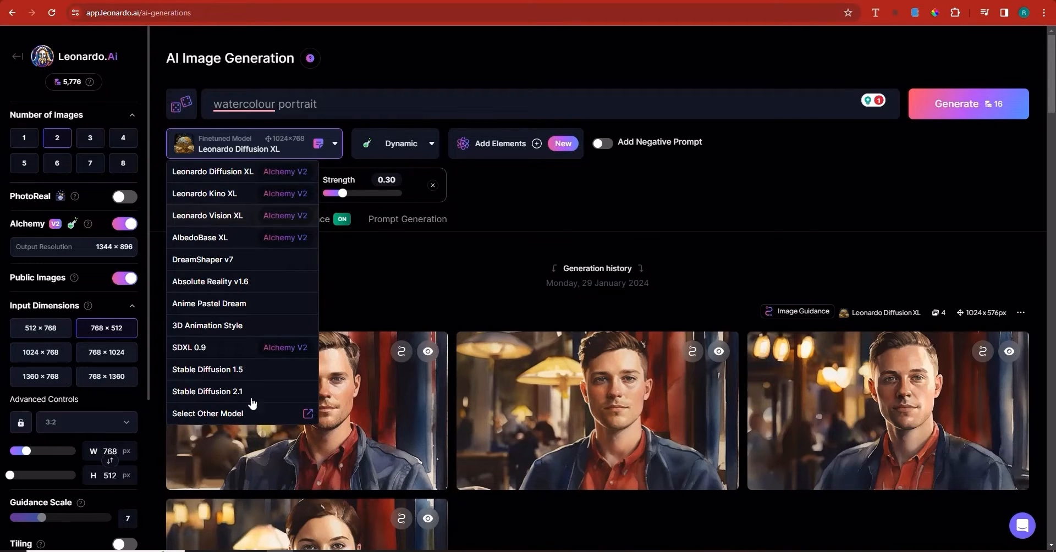
click(456, 281)
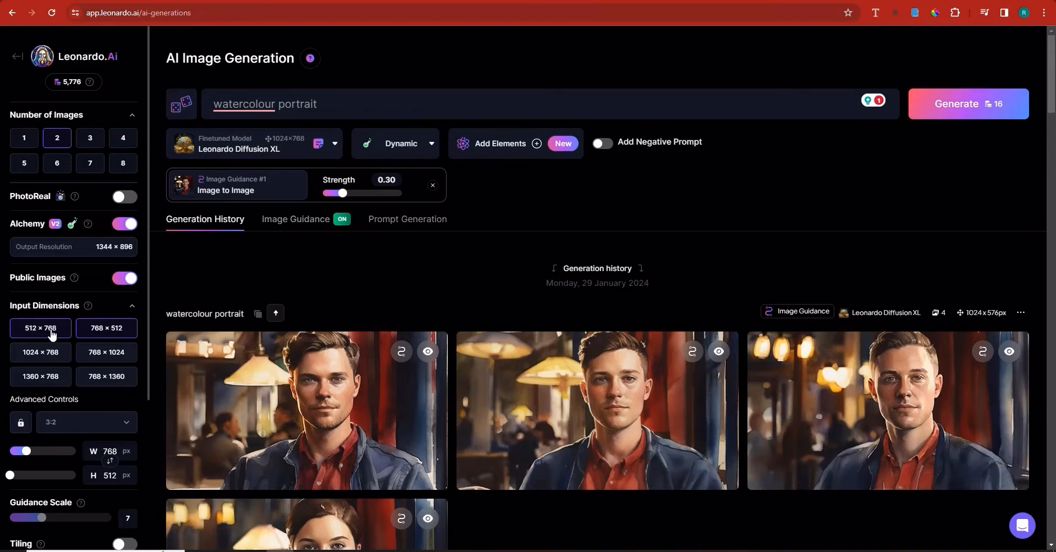
scroll(55, 330, down, 3)
click(94, 264)
click(94, 265)
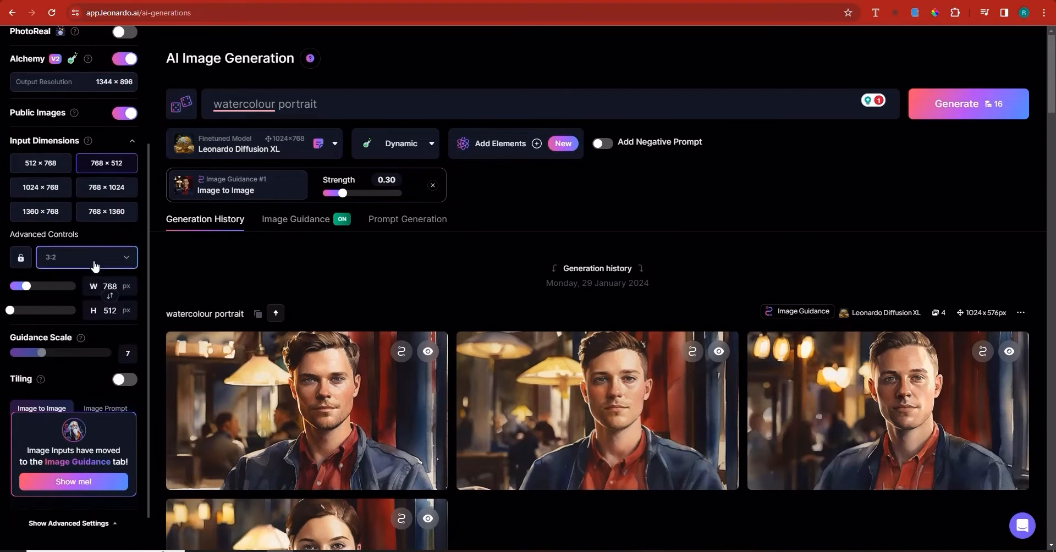
click(93, 260)
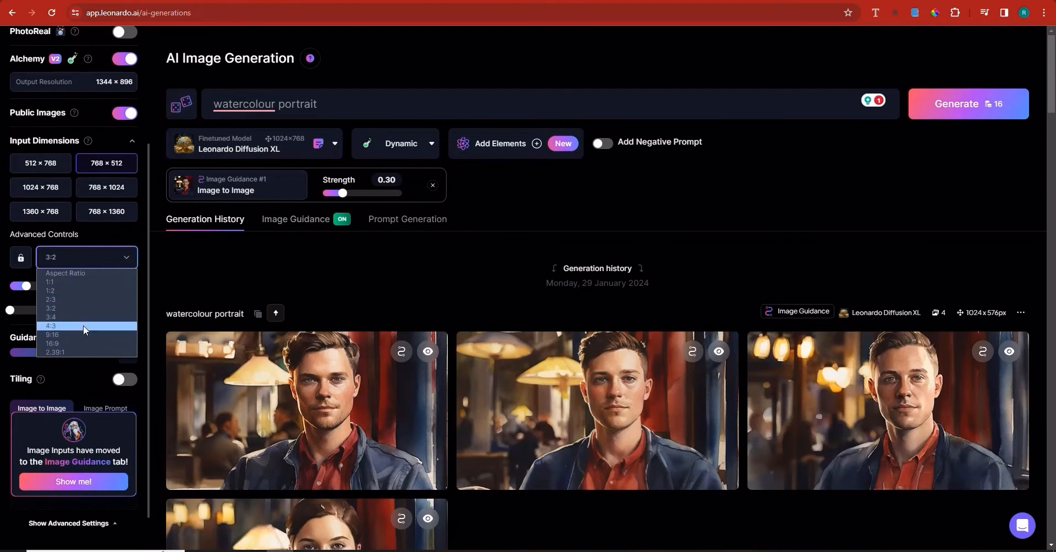
click(236, 297)
click(83, 258)
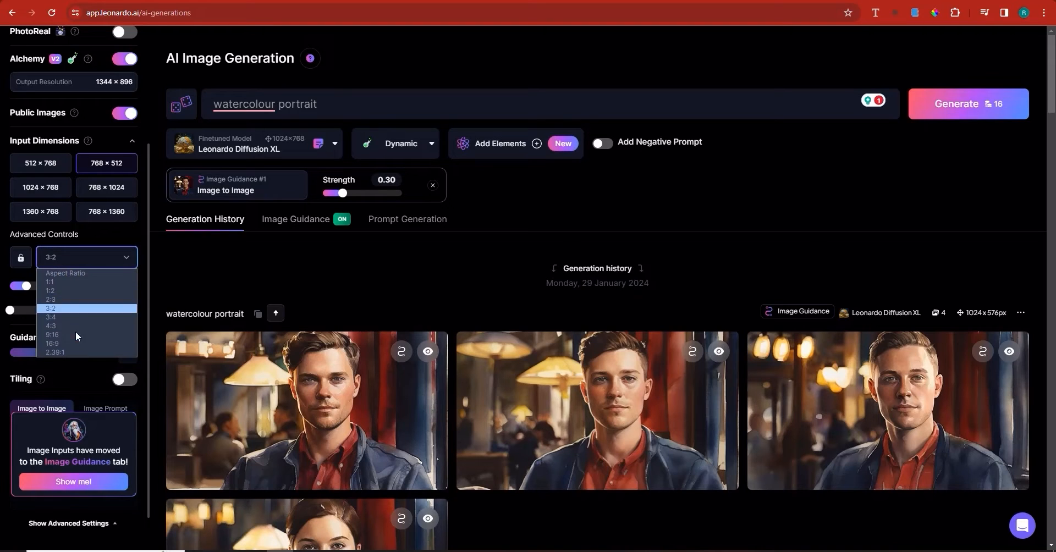
click(216, 292)
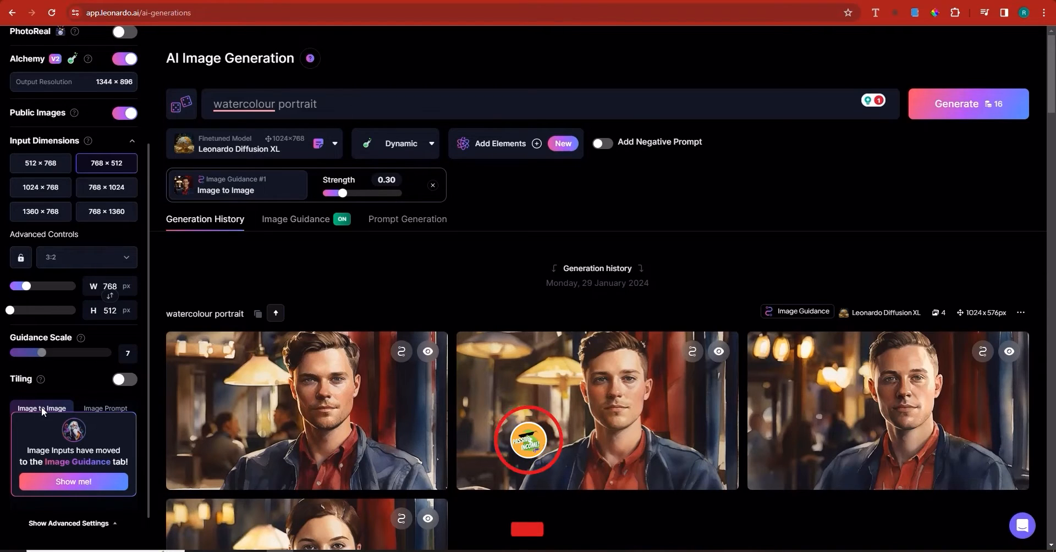
Open the Image Guidance settings and review the Image to Image source and the empty image inputs
scroll(41, 407, down, 1)
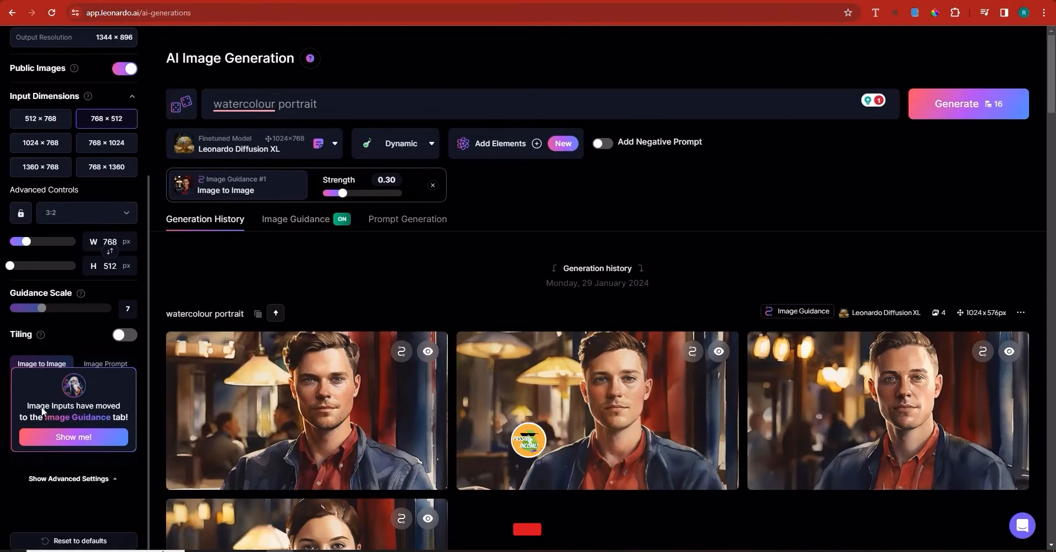
click(87, 437)
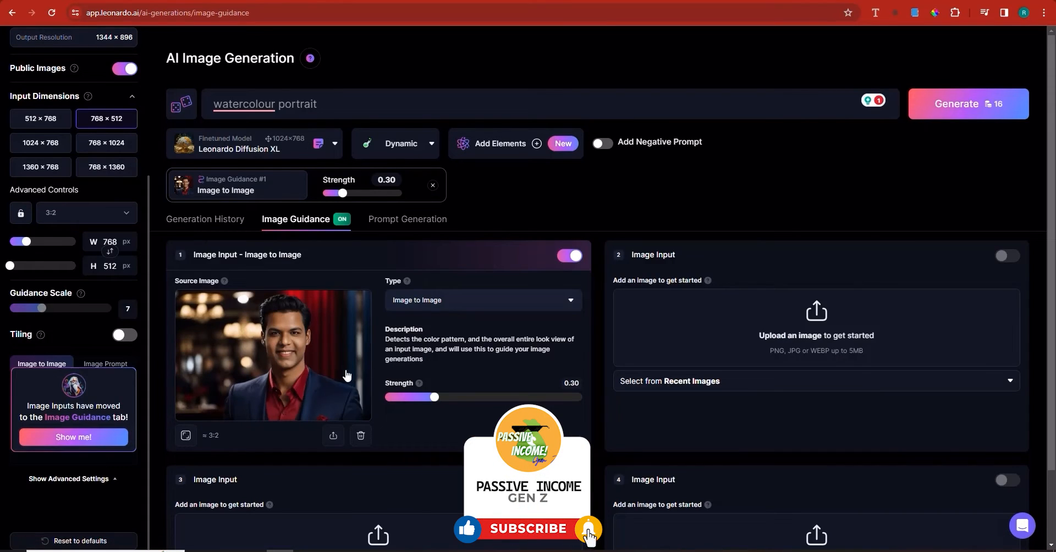
scroll(358, 385, down, 1)
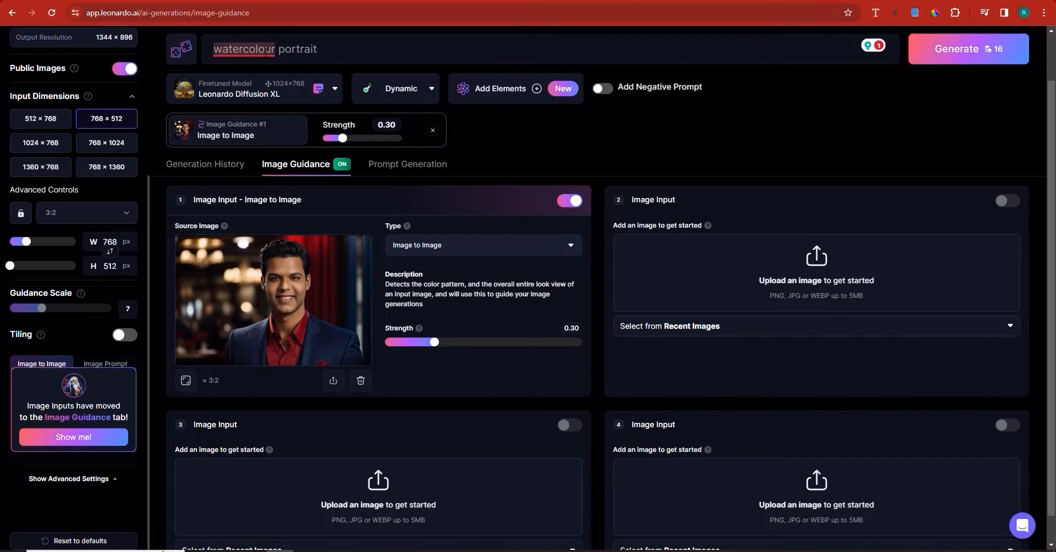
Replace the prompt with "superhero" and raise the Image to Image guidance strength to 0.47
triple_click(266, 50)
text(superhero)
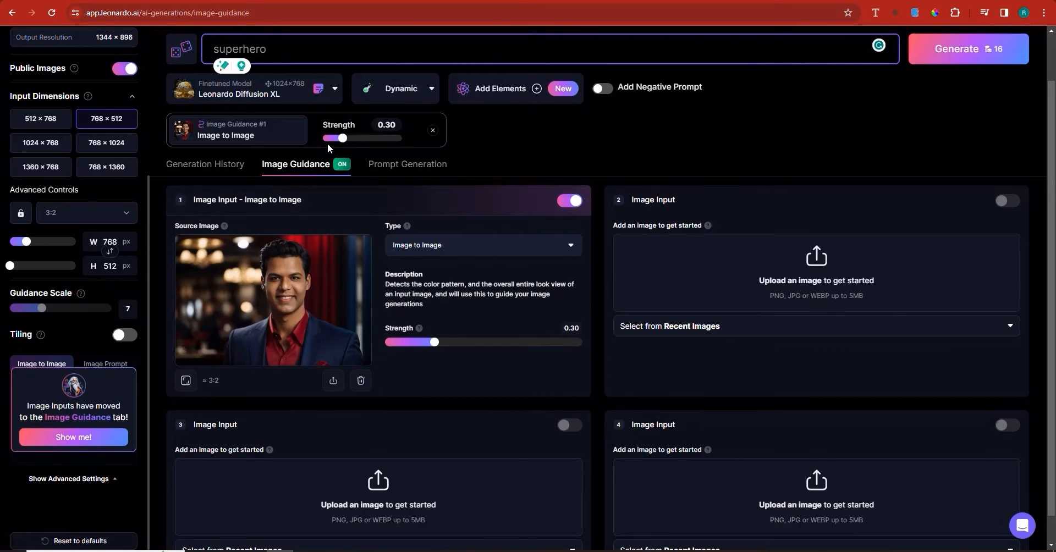
click(345, 140)
drag(346, 144, 355, 147)
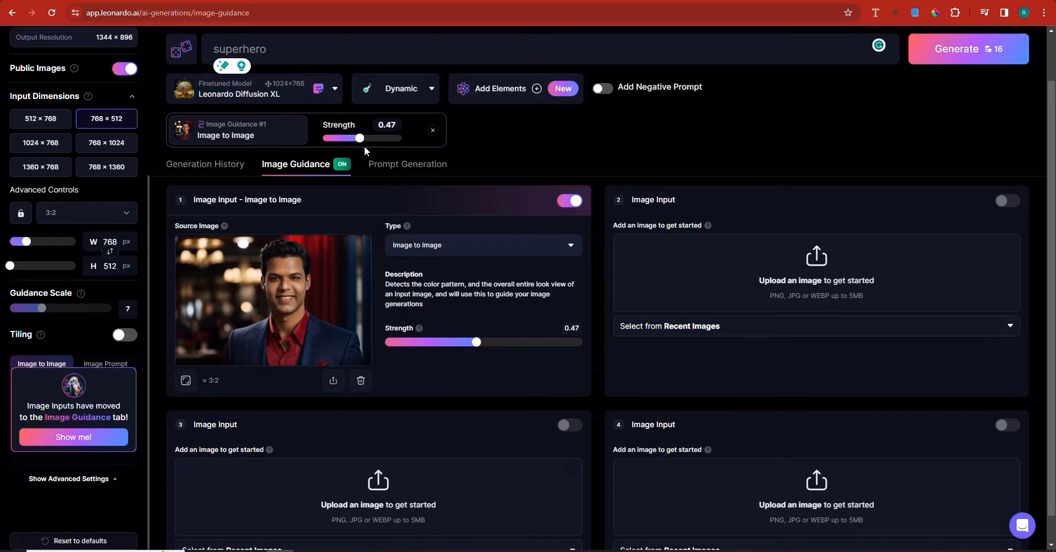
scroll(918, 143, up, 1)
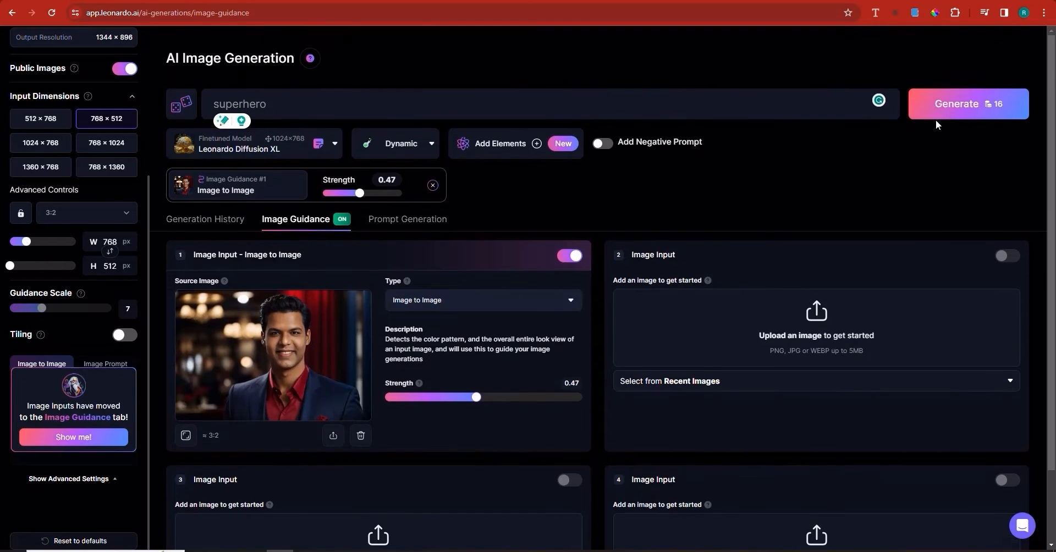
Switch the finetuned model to Leonardo Kino XL and generate two images from the "superhero" prompt
click(279, 151)
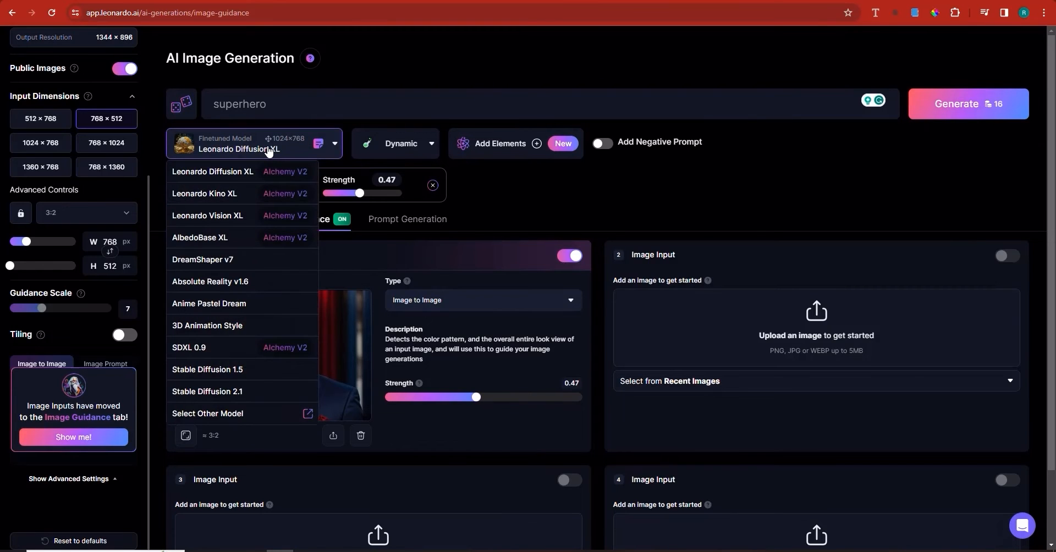
click(267, 147)
click(260, 151)
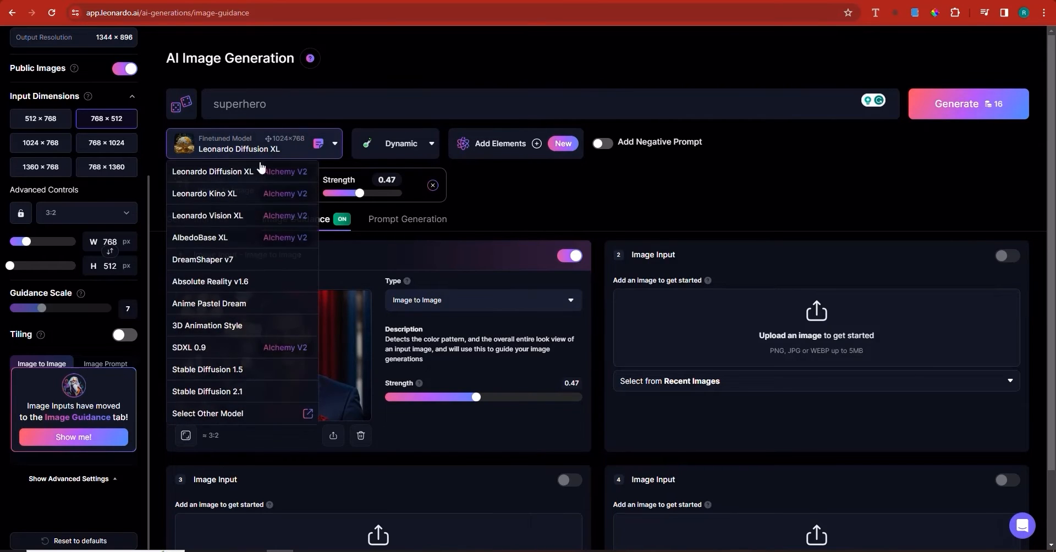
click(204, 195)
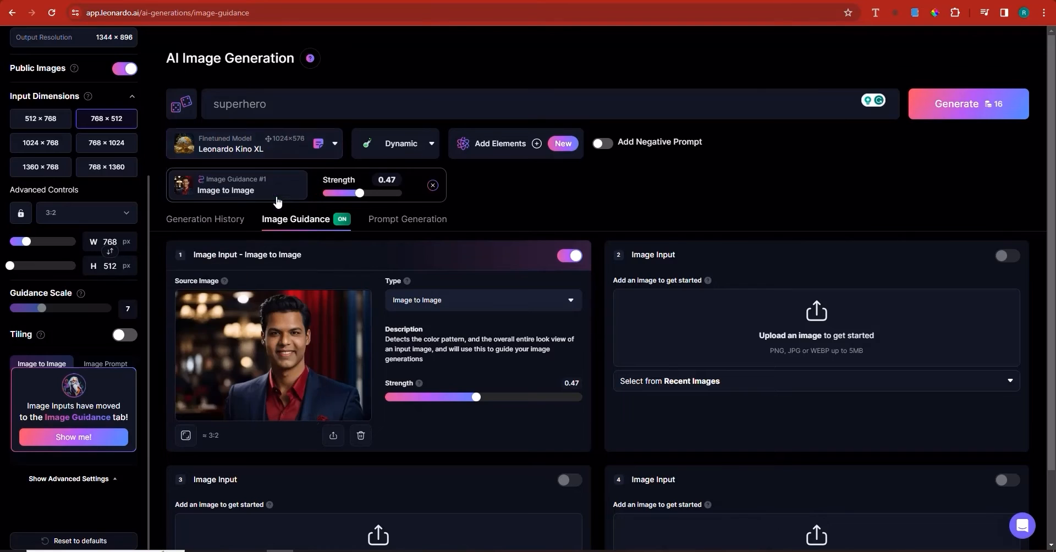
scroll(95, 248, up, 4)
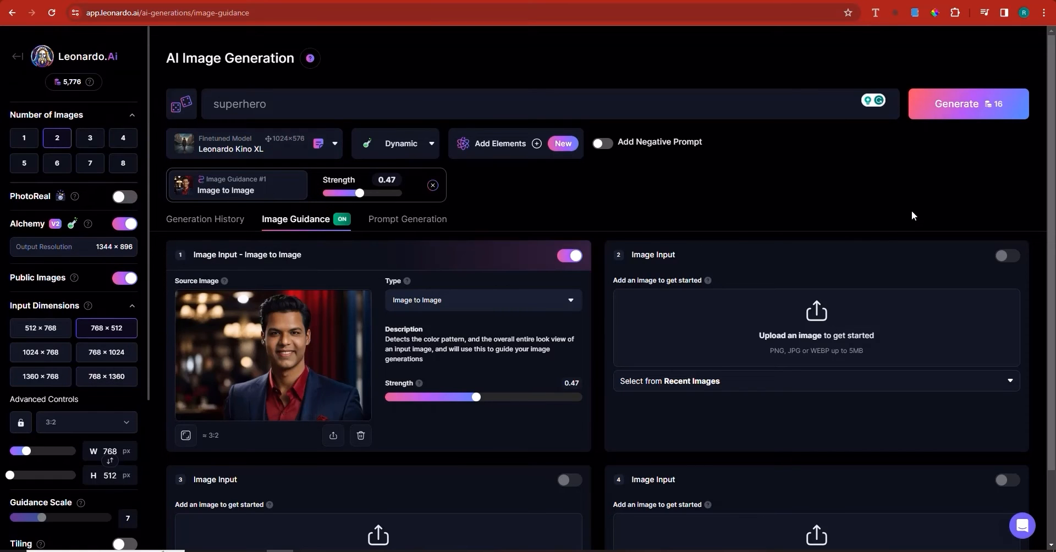
click(990, 104)
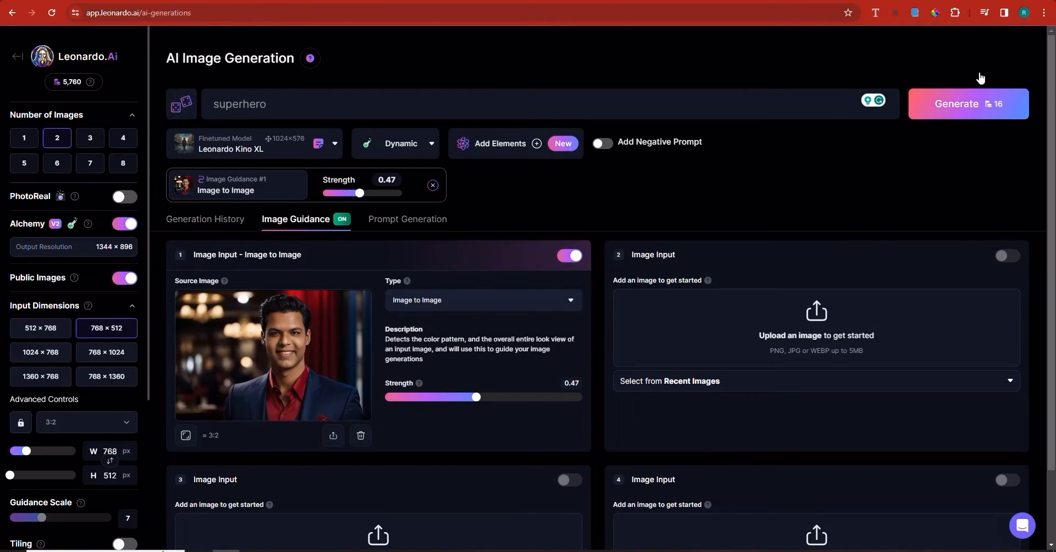
click(961, 118)
Show the Generation History and examine the first new superhero image enlarged, closing it when finished
click(217, 221)
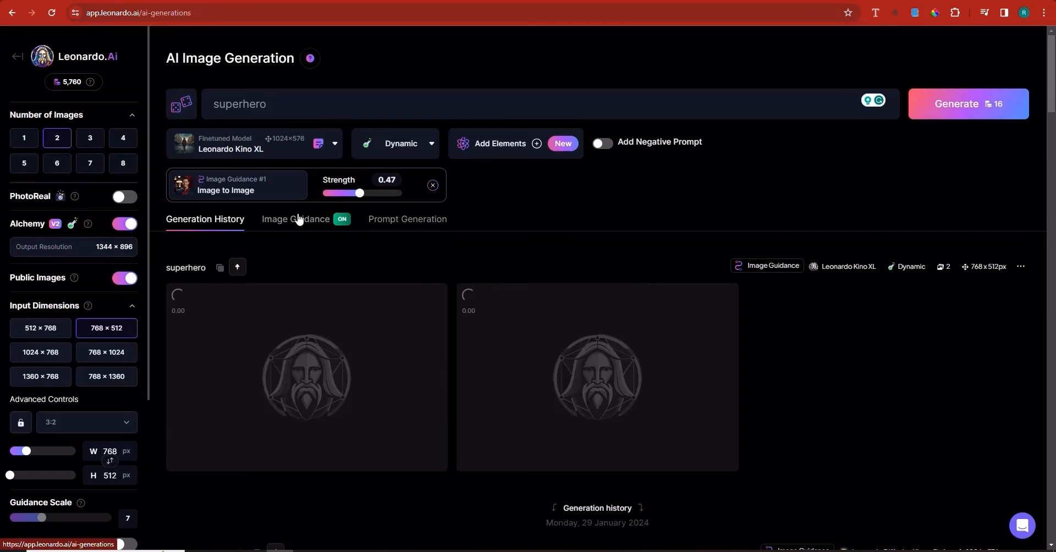
click(59, 148)
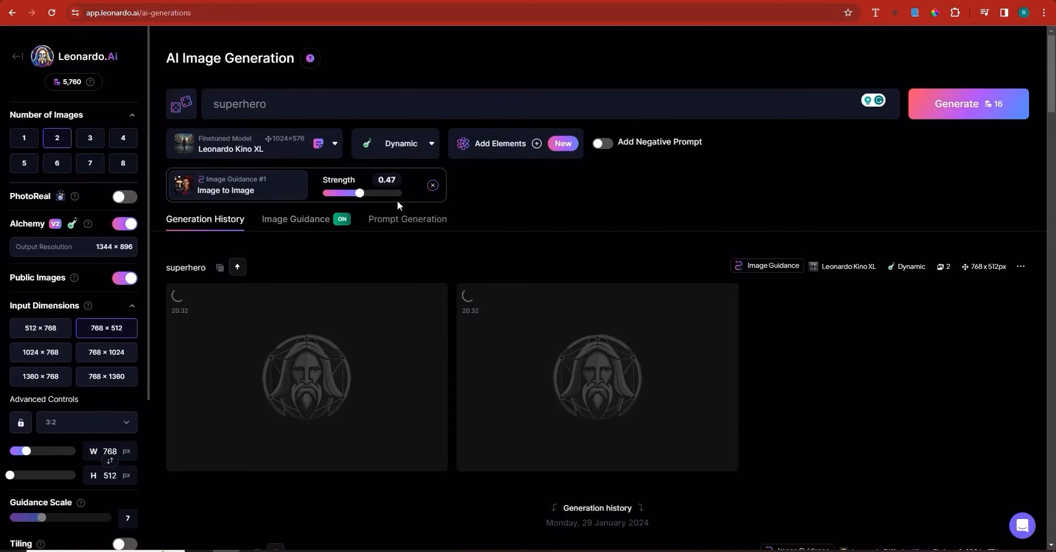
click(354, 101)
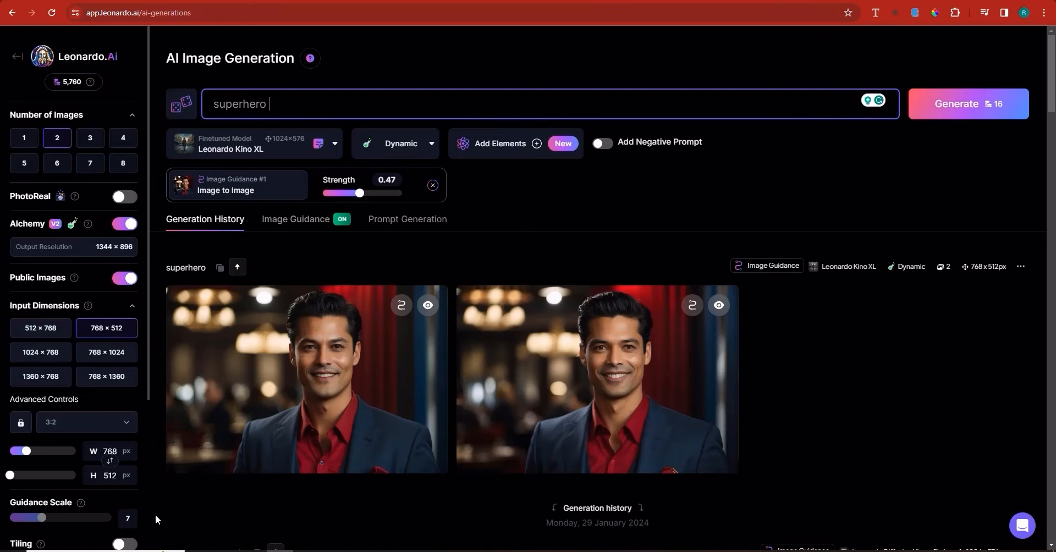
mouse_move(338, 371)
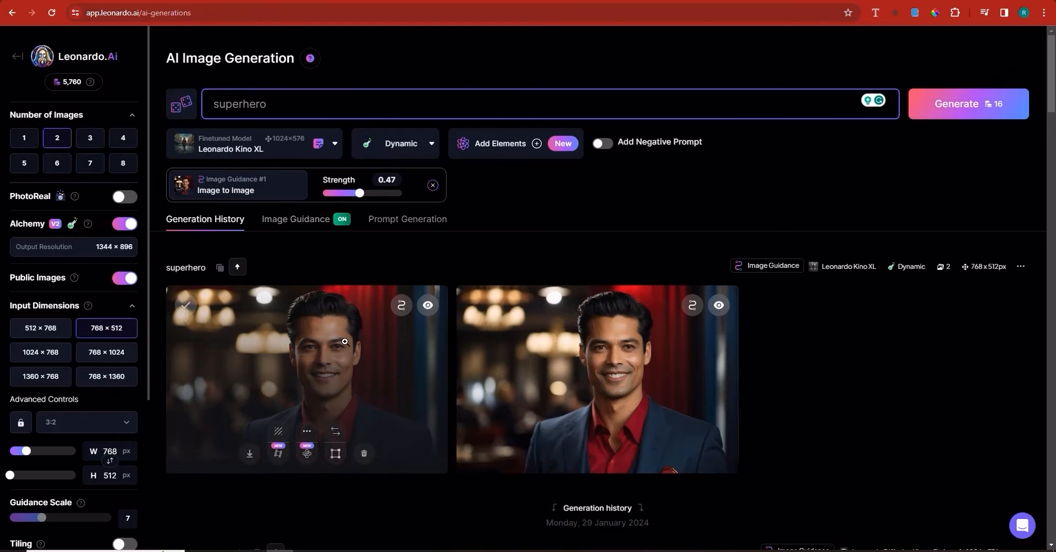
click(345, 342)
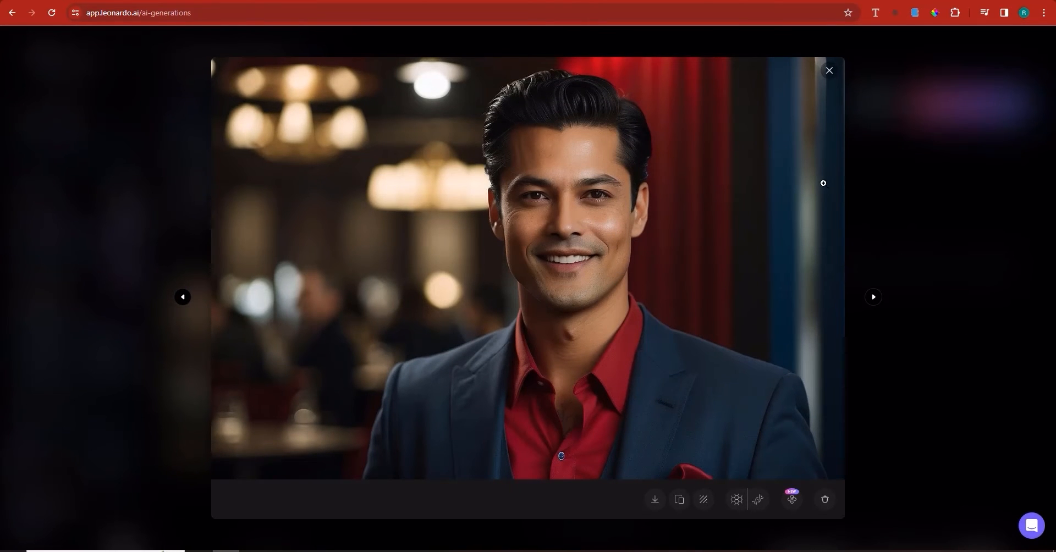
click(829, 72)
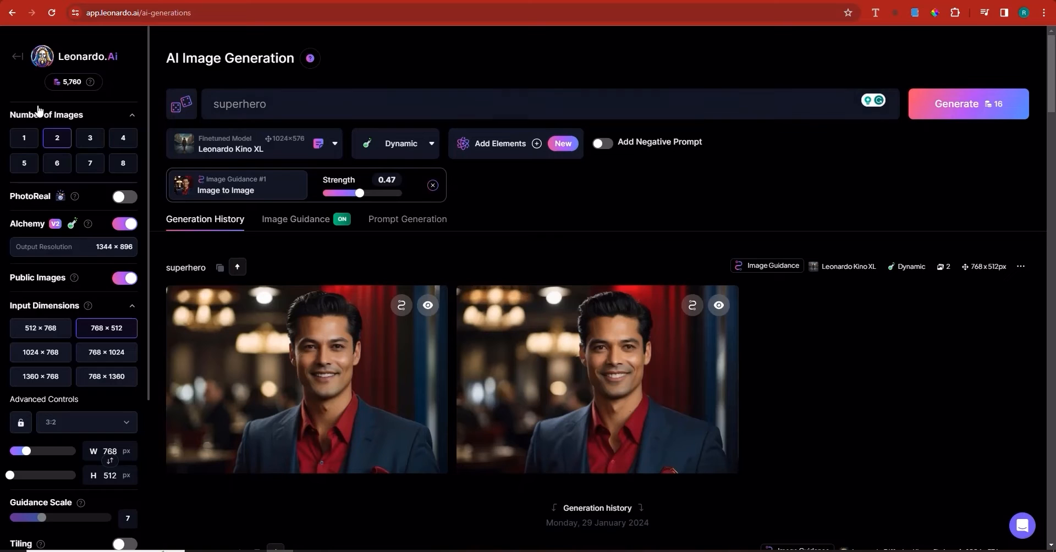
Turn PhotoReal on and off again, and enable the negative prompt with "black hair"
click(126, 198)
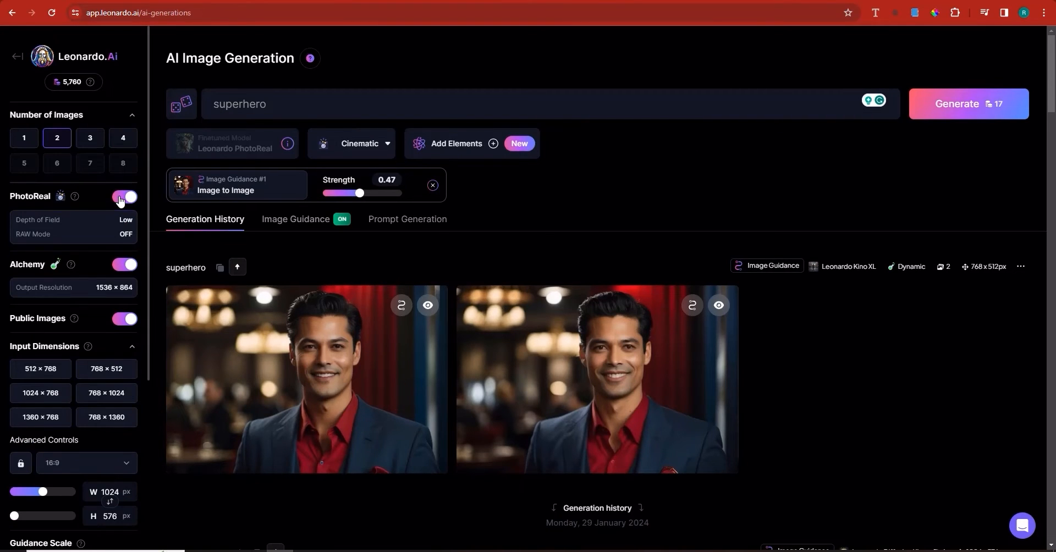
click(121, 199)
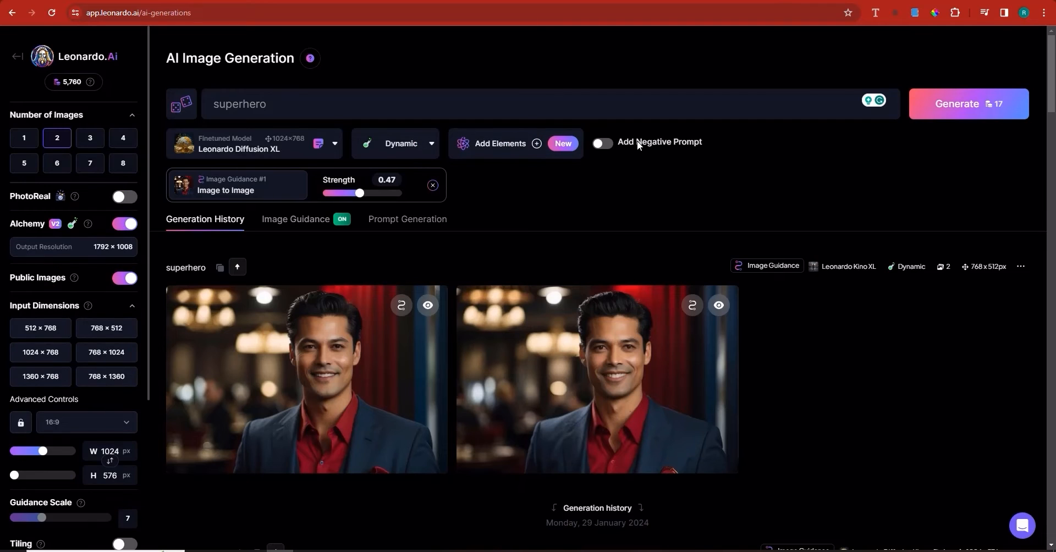
click(602, 145)
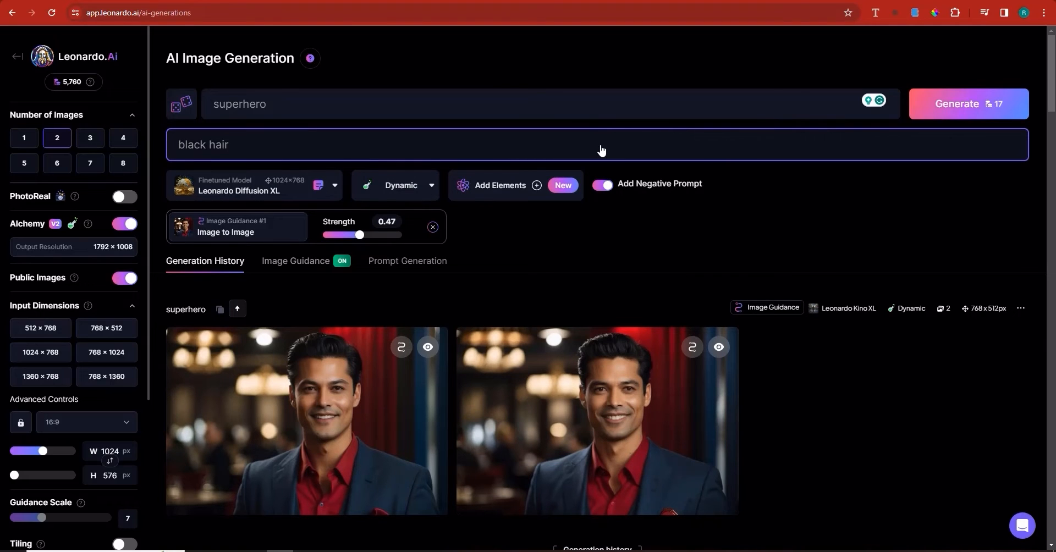
mouse_move(258, 391)
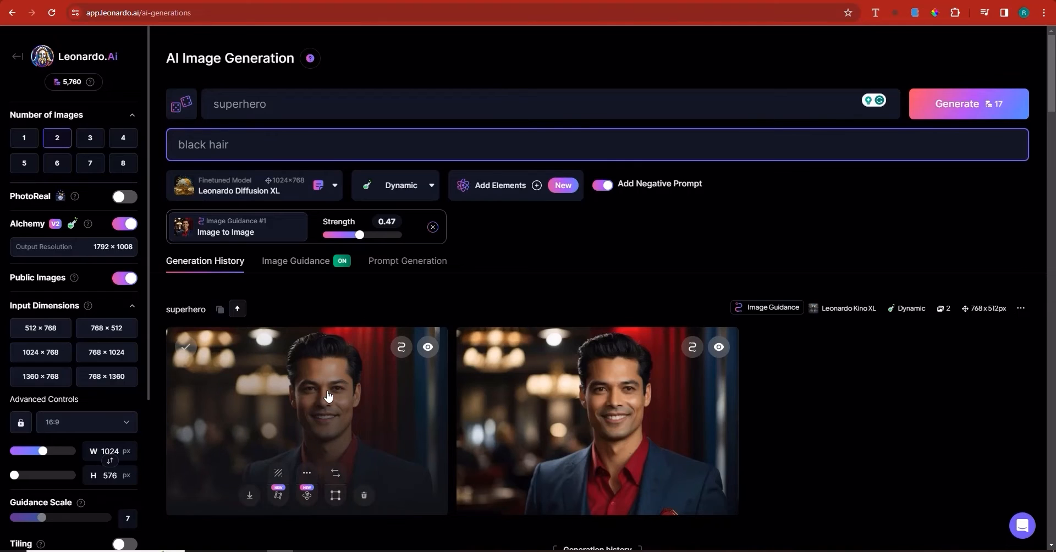
triple_click(187, 145)
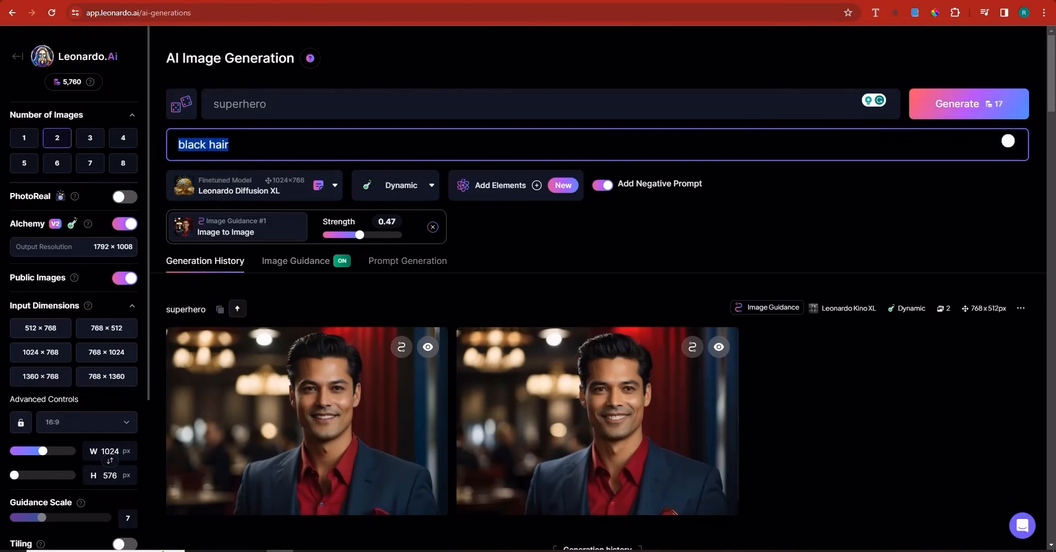
click(187, 144)
double_click(187, 144)
click(180, 145)
drag(178, 144, 224, 145)
Generate two superhero images using the "black hair" negative prompt and open the first result enlarged
click(980, 119)
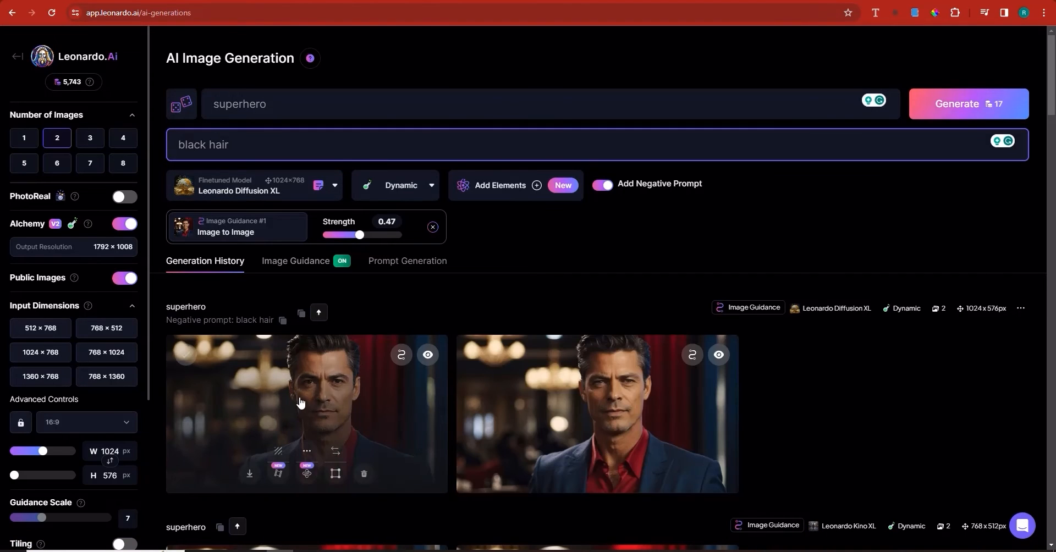
click(301, 403)
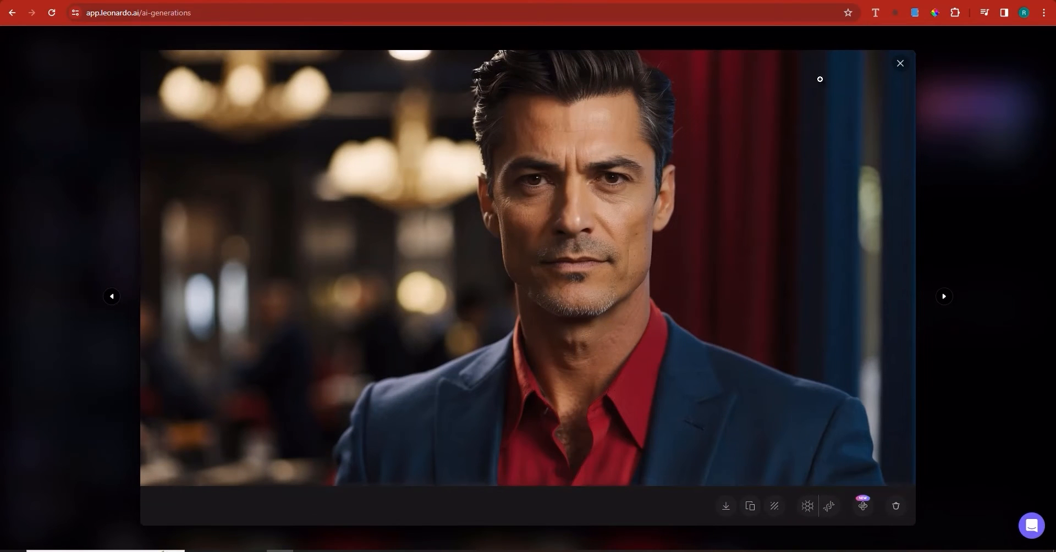
Close the enlarged superhero image and look over the list of available finetuned models
key(Escape)
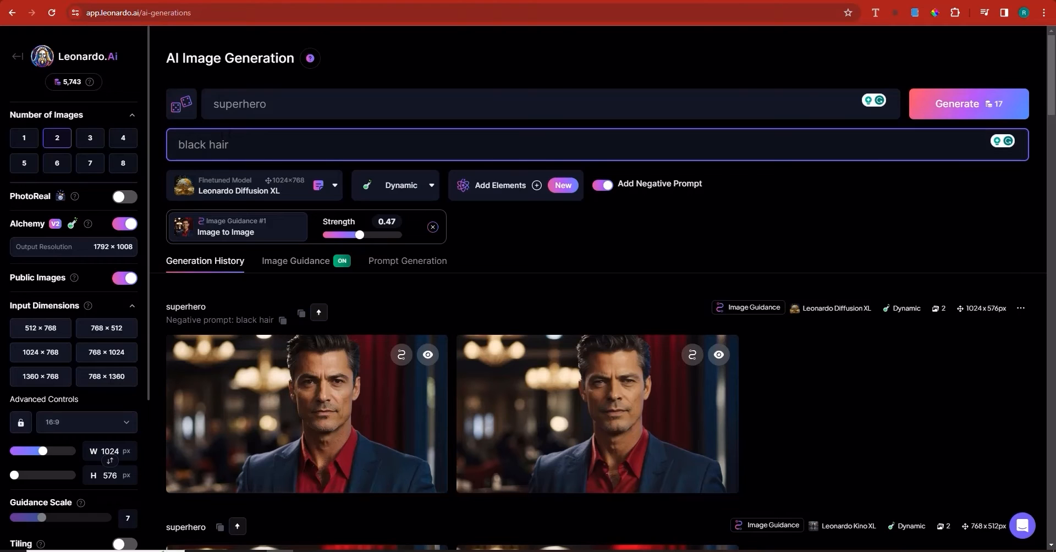
click(307, 192)
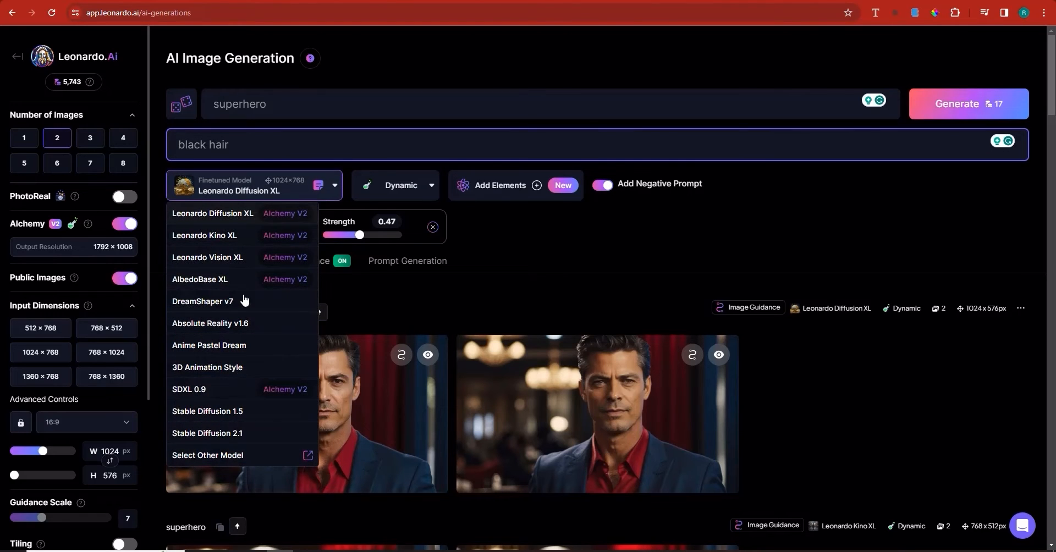
click(132, 206)
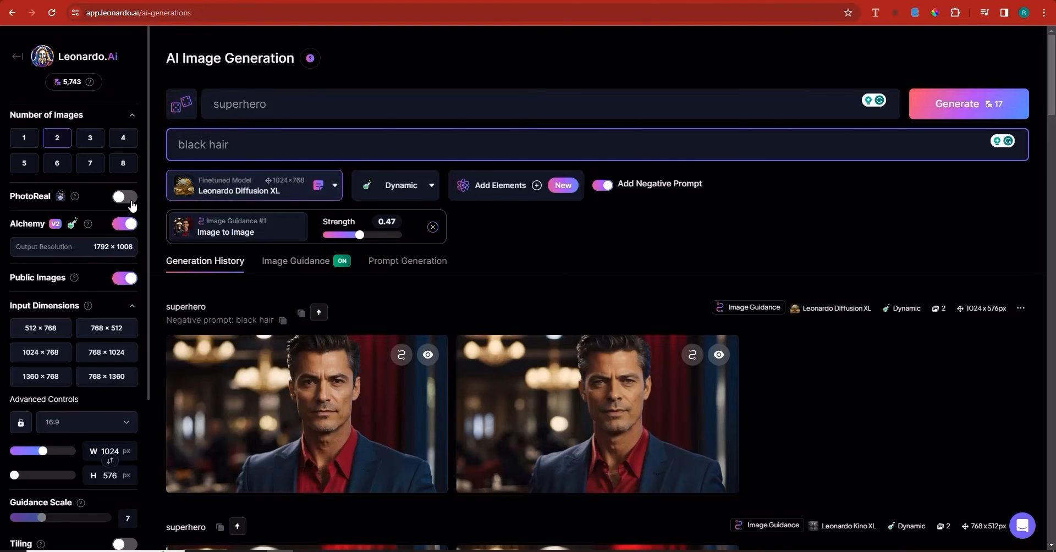
Turn on PhotoReal and enable Tiling in the generation settings
click(132, 205)
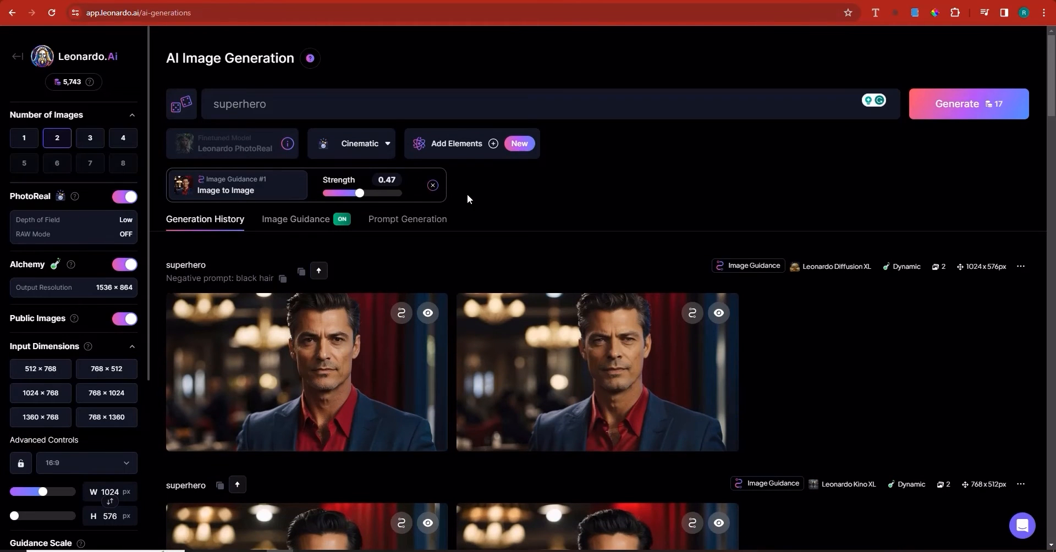
scroll(564, 133, down, 1)
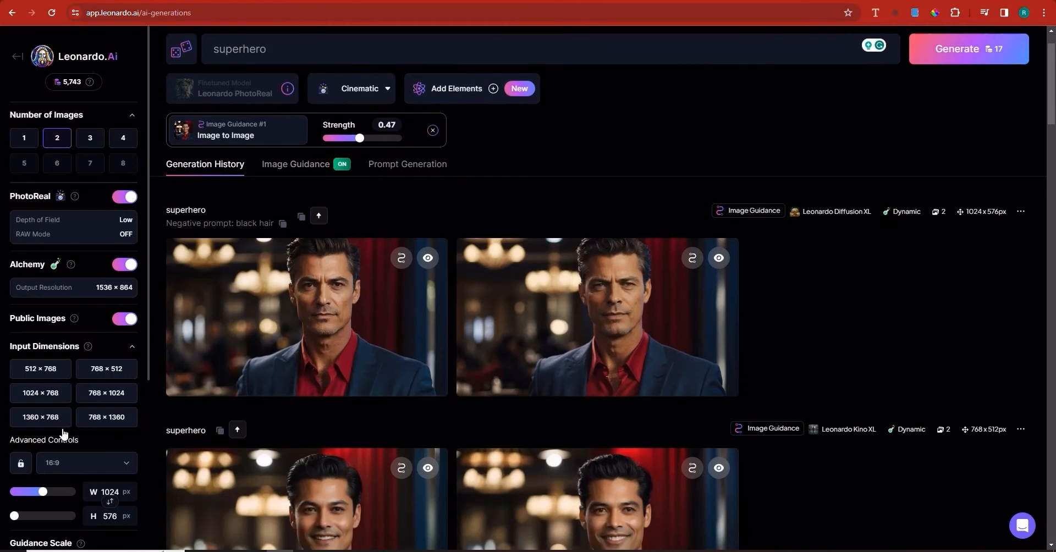
scroll(64, 434, down, 6)
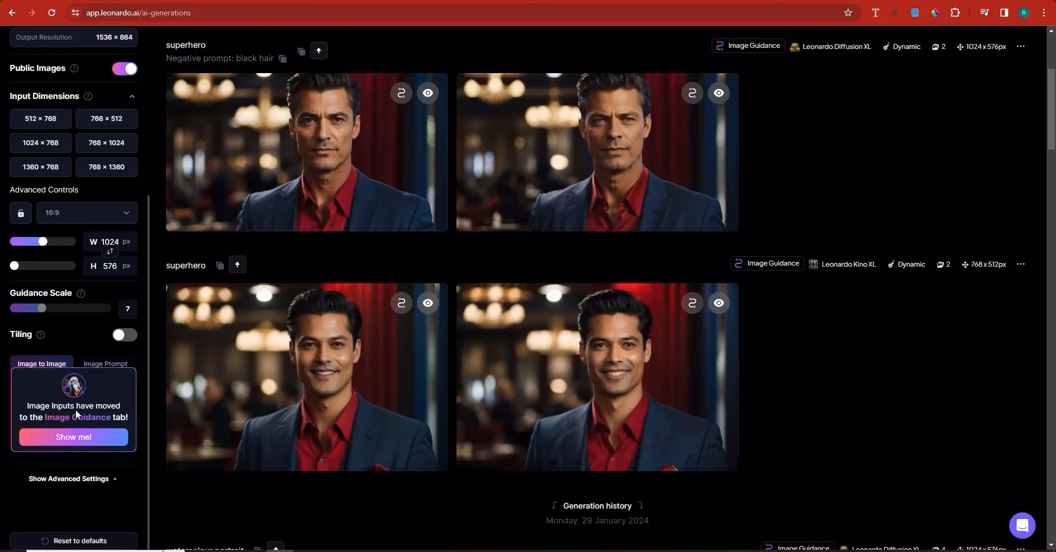
click(130, 337)
scroll(212, 279, down, 8)
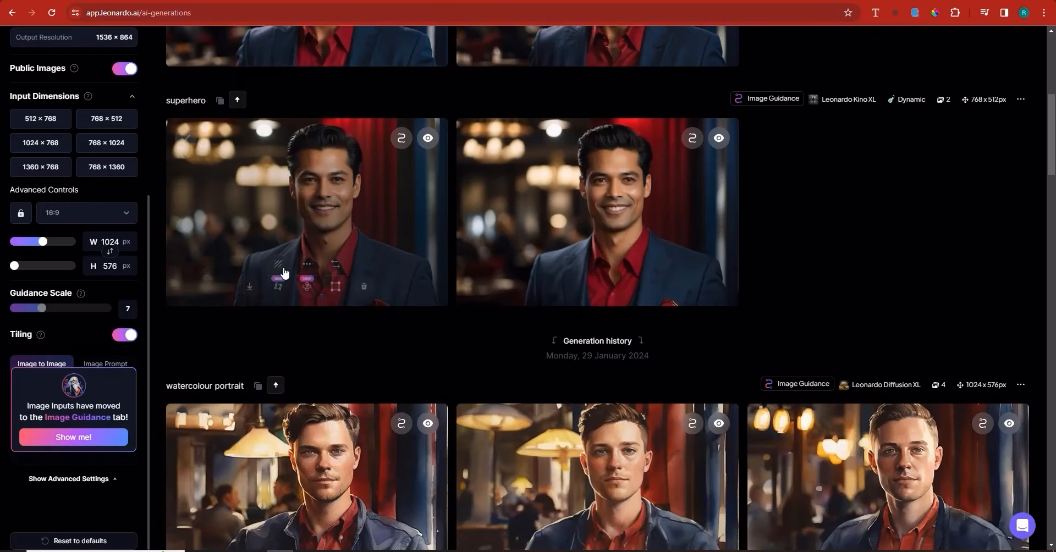
scroll(295, 275, up, 7)
scroll(295, 274, up, 5)
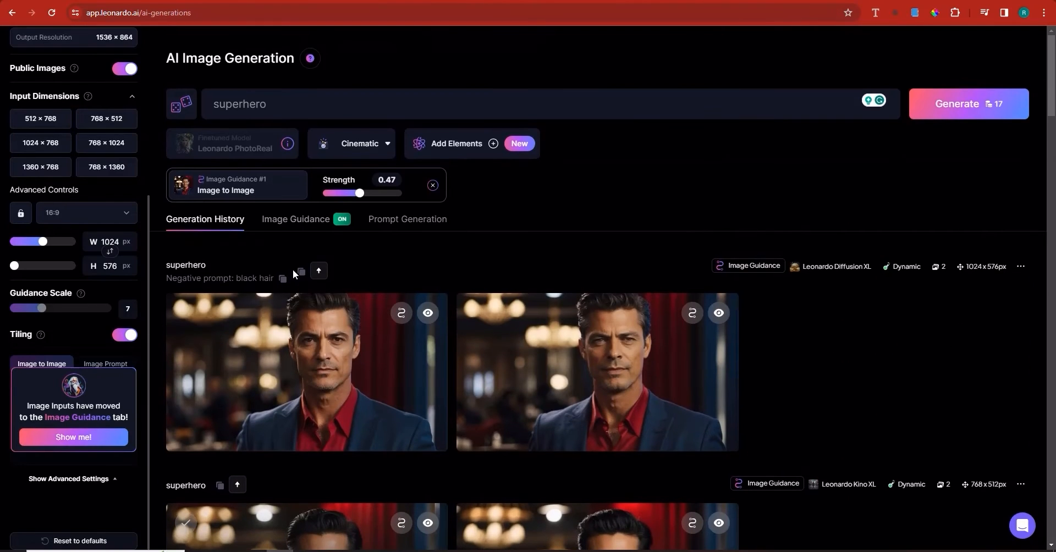
click(47, 142)
scroll(47, 142, up, 4)
scroll(49, 172, up, 1)
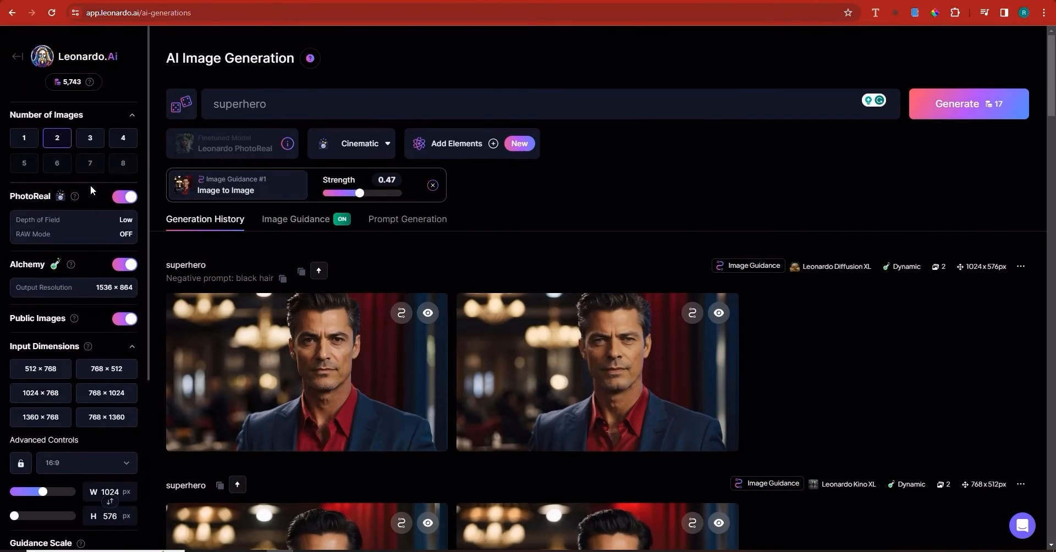
Turn PhotoReal off and switch the finetuned model to Stable Diffusion 2.1
click(116, 199)
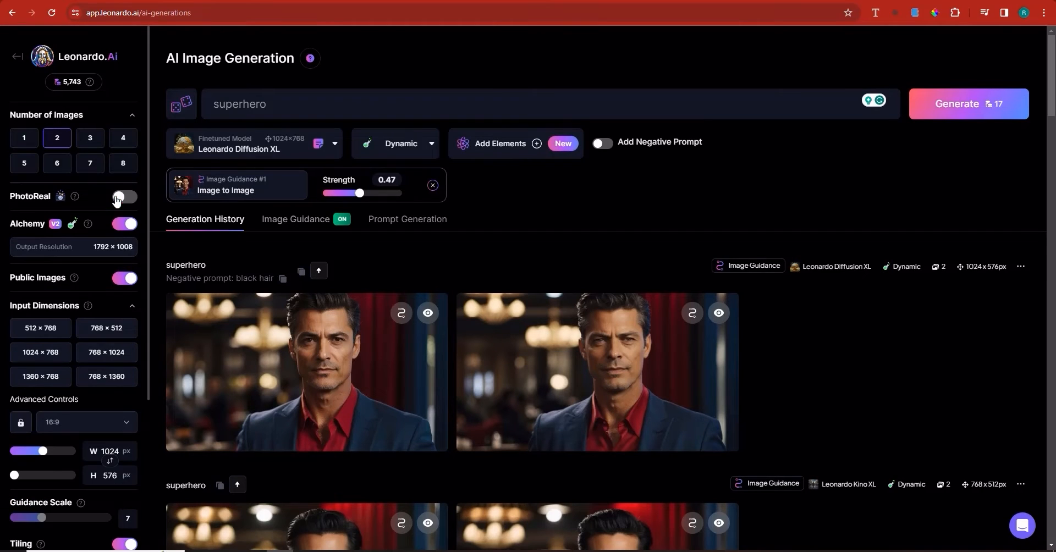
click(223, 156)
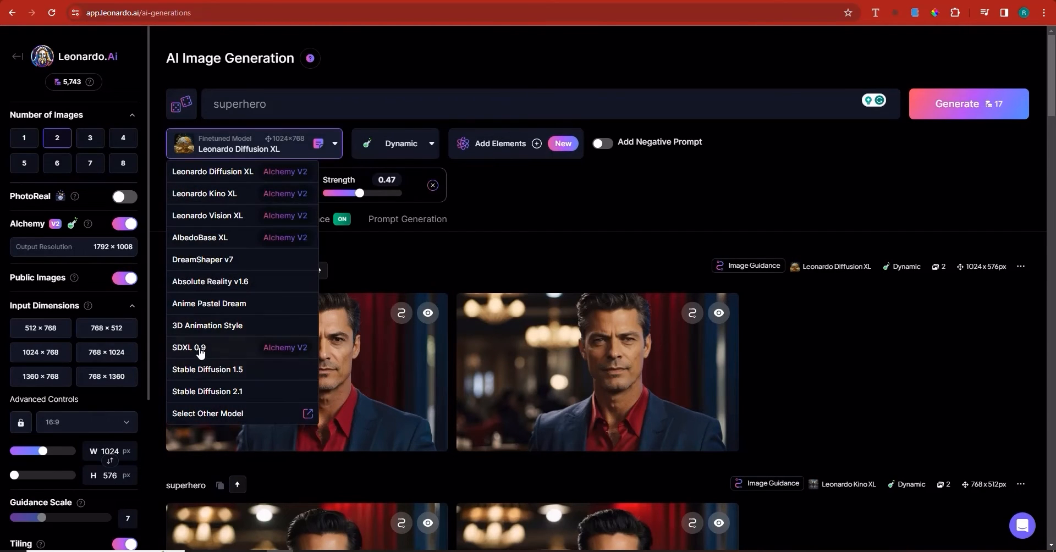
click(231, 392)
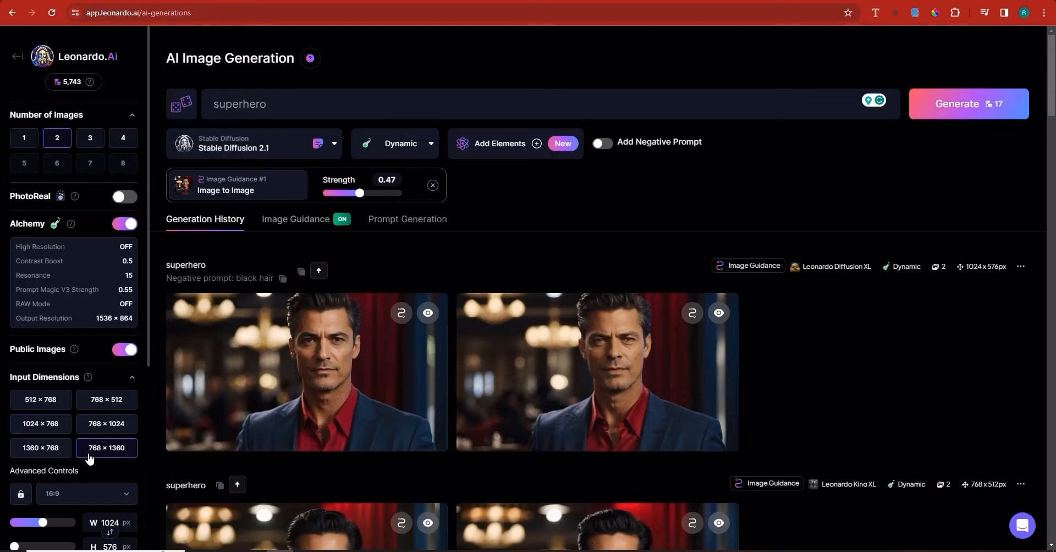
Set the input dimensions to 1360 × 768 and generate two images from the prompt "frog tile"
double_click(251, 104)
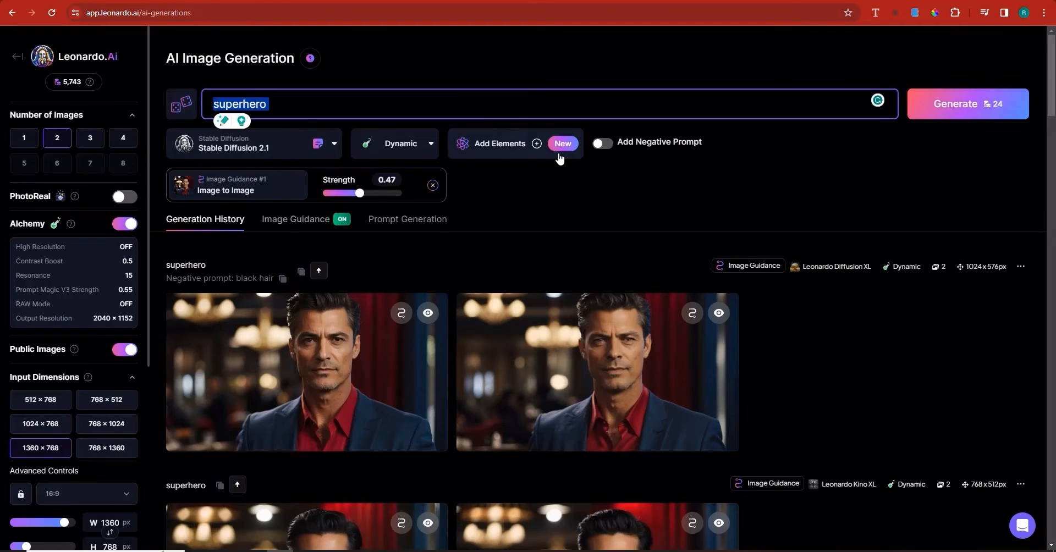
text(fro)
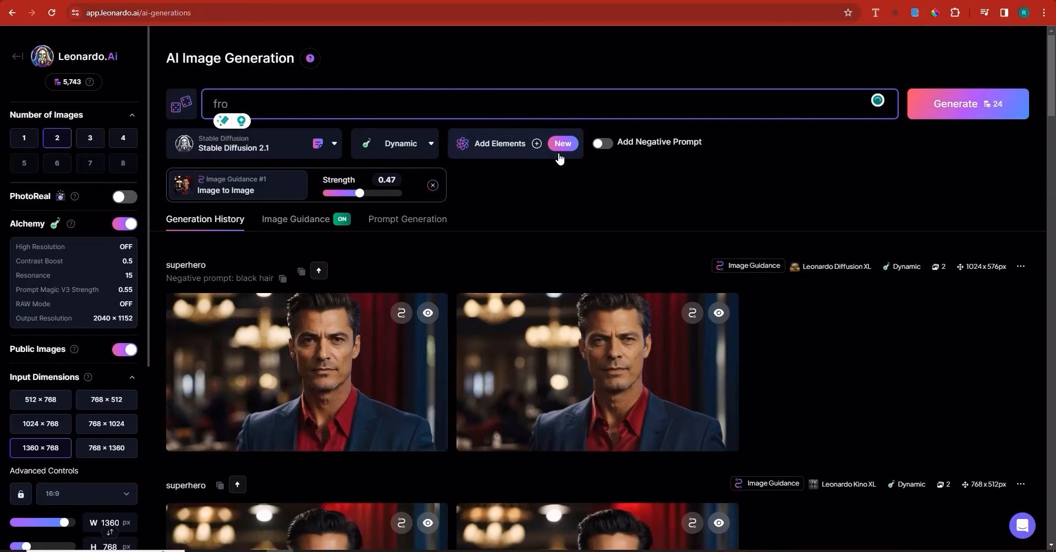
text(g tile)
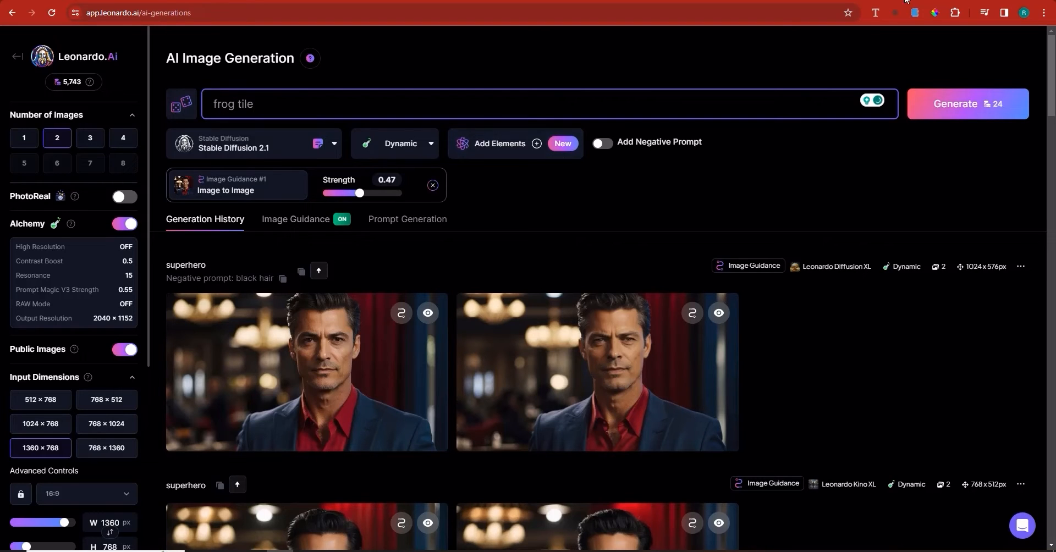
click(955, 108)
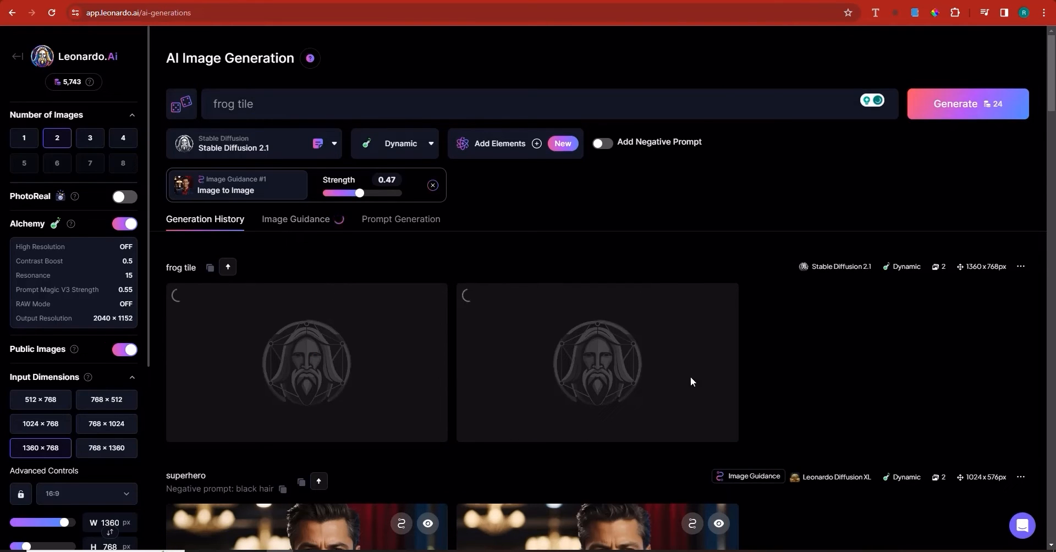
Turn off the Image to Image guidance input and generate the "frog tile" images again
scroll(78, 401, down, 7)
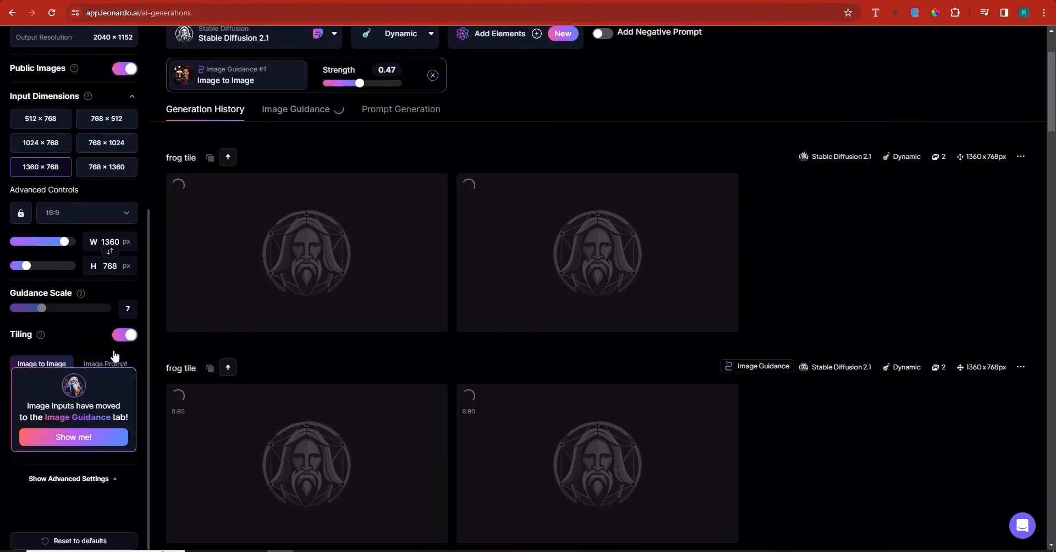
scroll(586, 375, up, 1)
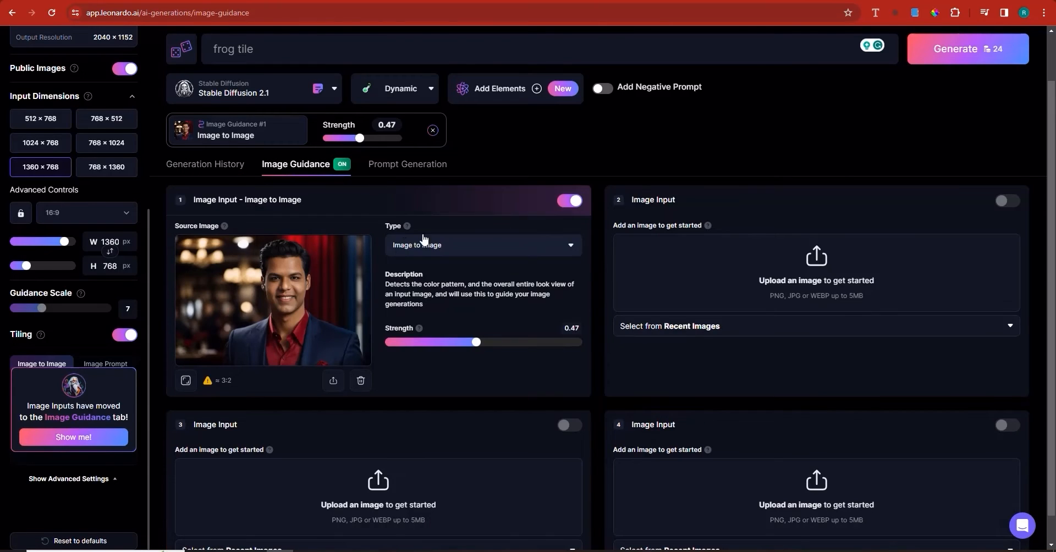
click(569, 200)
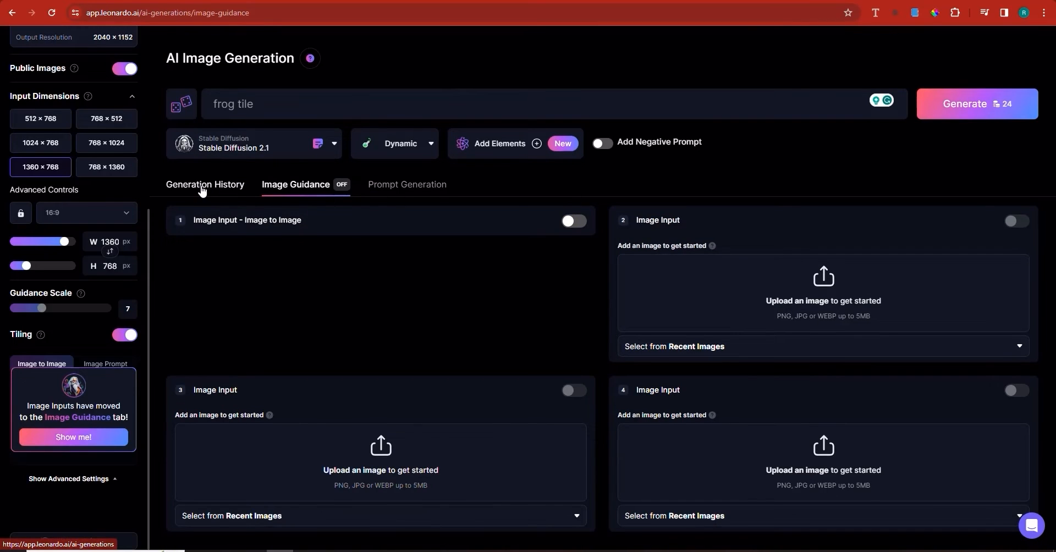
click(996, 108)
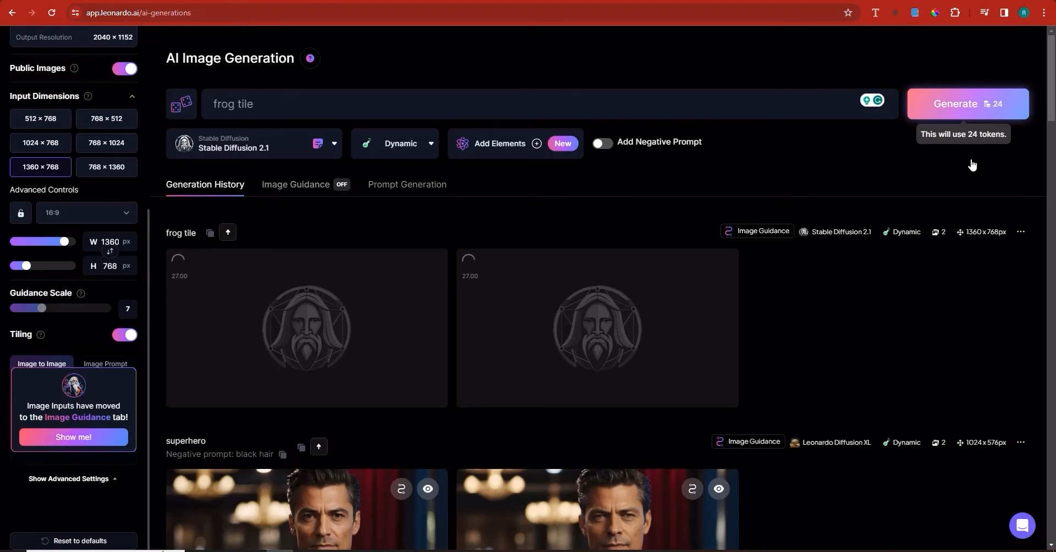
click(1001, 106)
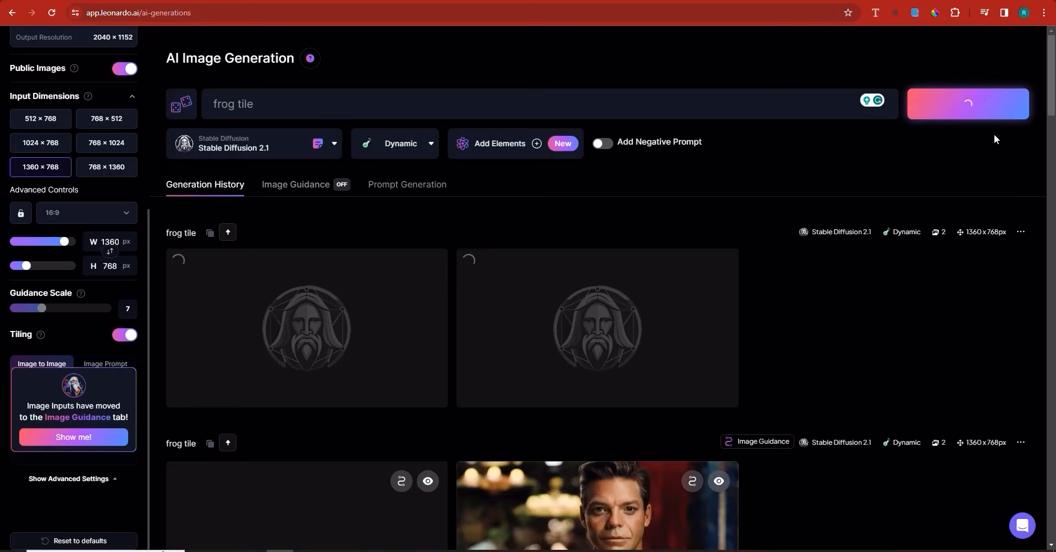
Wait for the new frog tile images in the Generation History and examine the first one enlarged, closing it when finished
scroll(886, 317, down, 2)
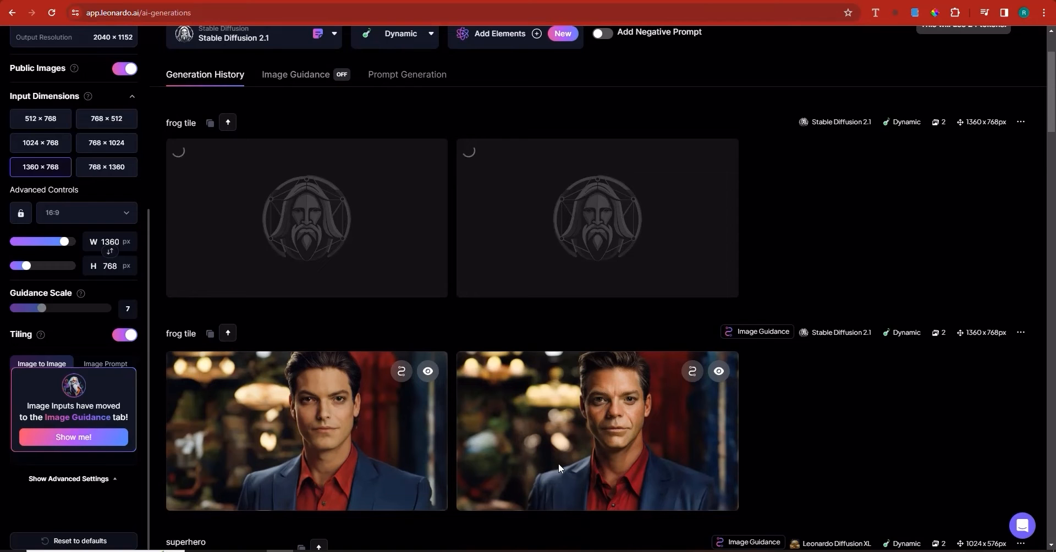
scroll(587, 446, up, 2)
scroll(587, 444, down, 5)
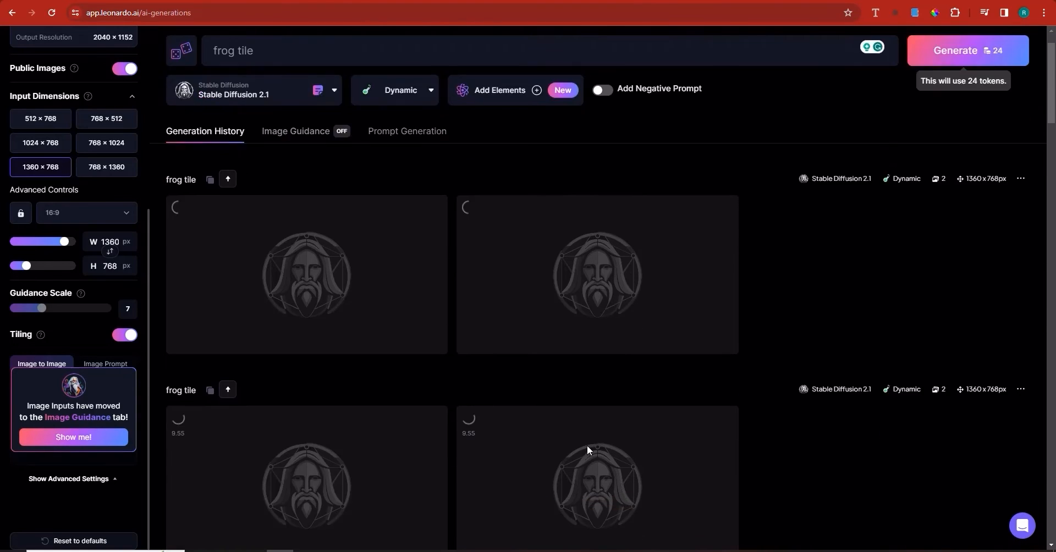
scroll(586, 445, up, 2)
scroll(587, 450, up, 4)
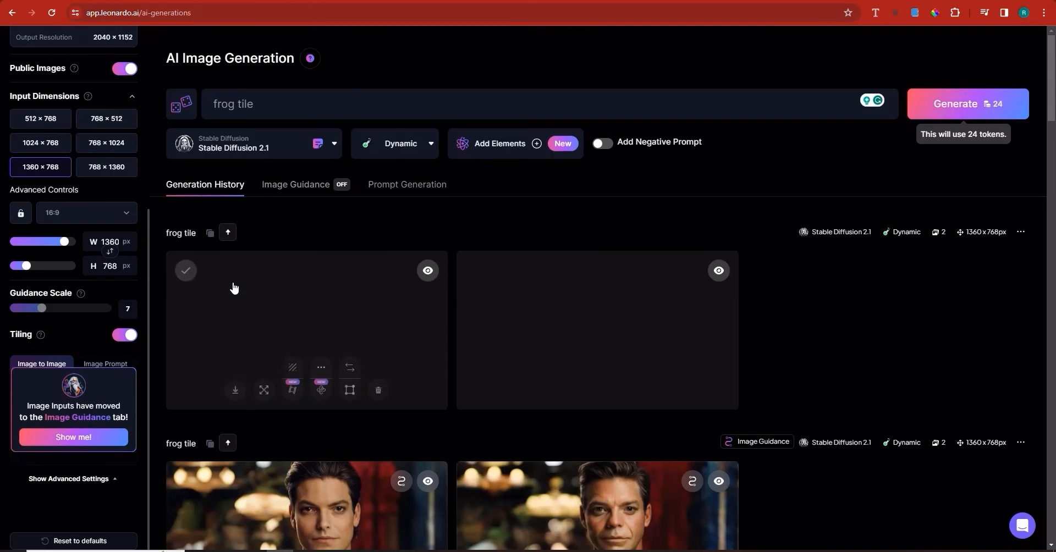
scroll(232, 282, down, 1)
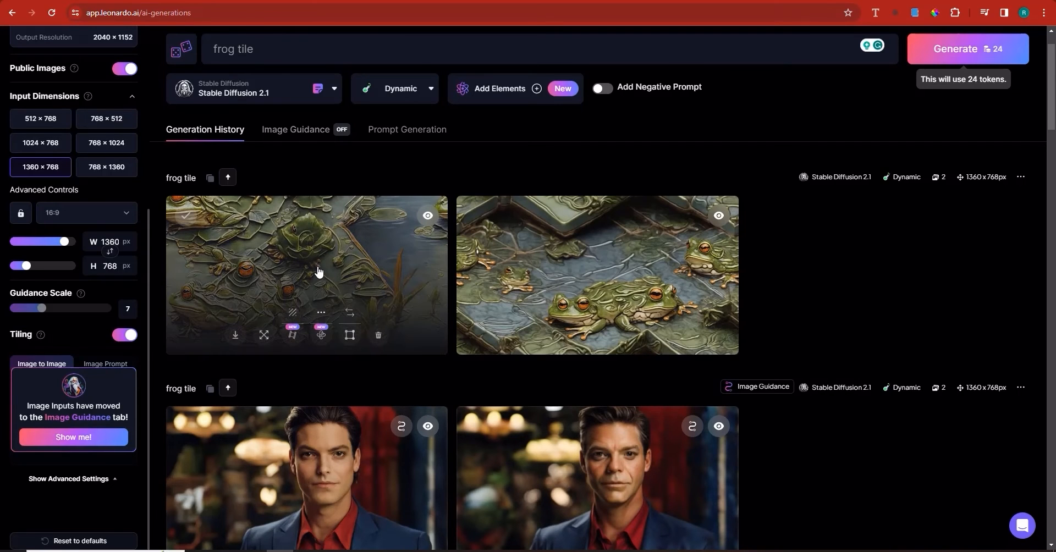
click(374, 341)
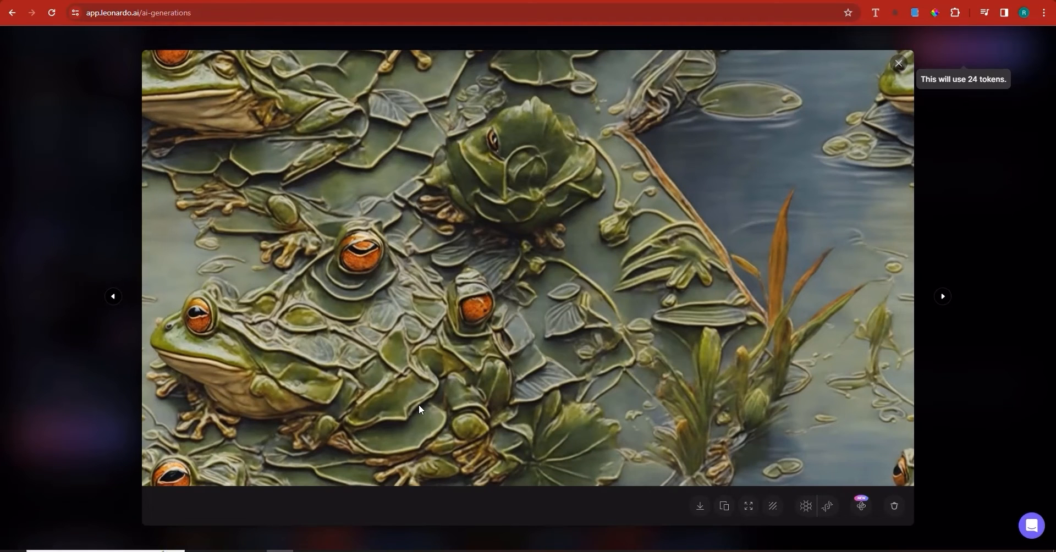
key(Escape)
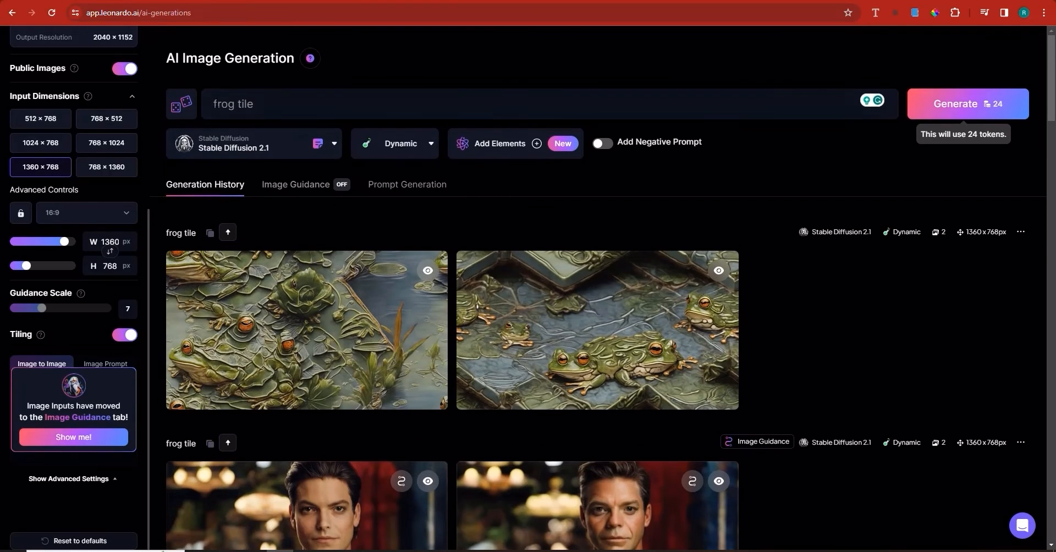
Change the prompt to "cartoon frog tile" and generate two images
click(218, 104)
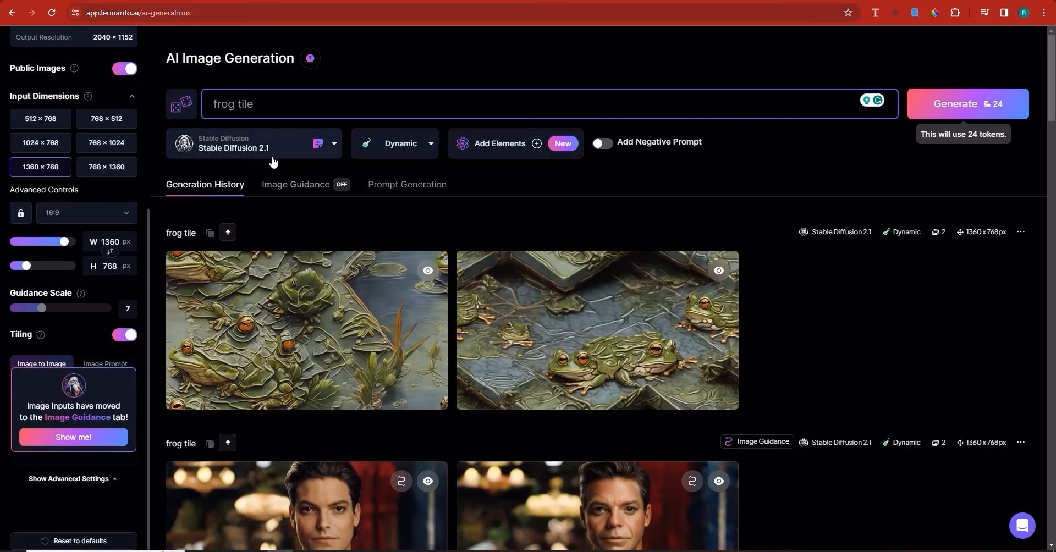
text(cartoon)
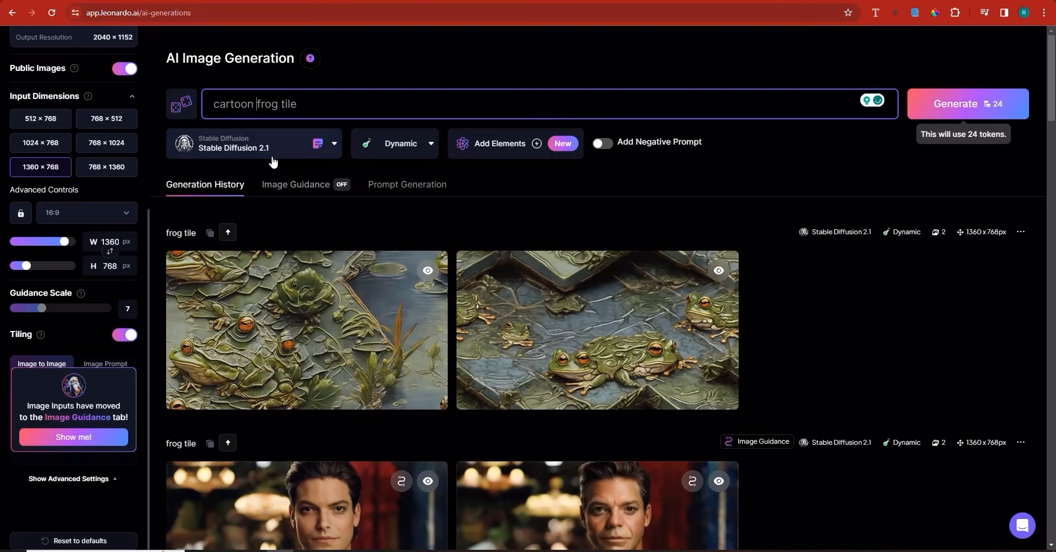
click(969, 104)
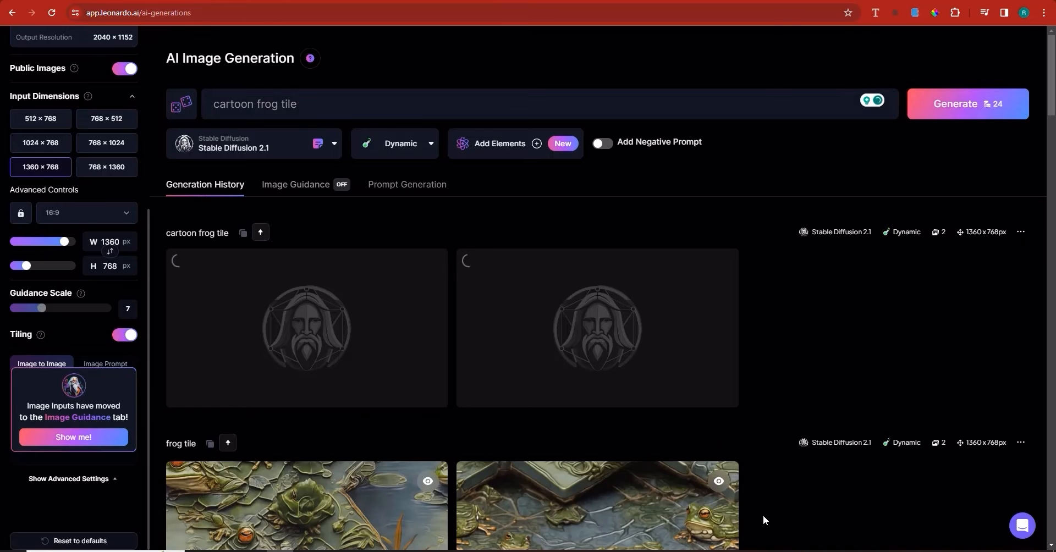
Browse the Generation History from the newest results back to the older chessboard images
scroll(748, 498, down, 3)
scroll(746, 494, down, 8)
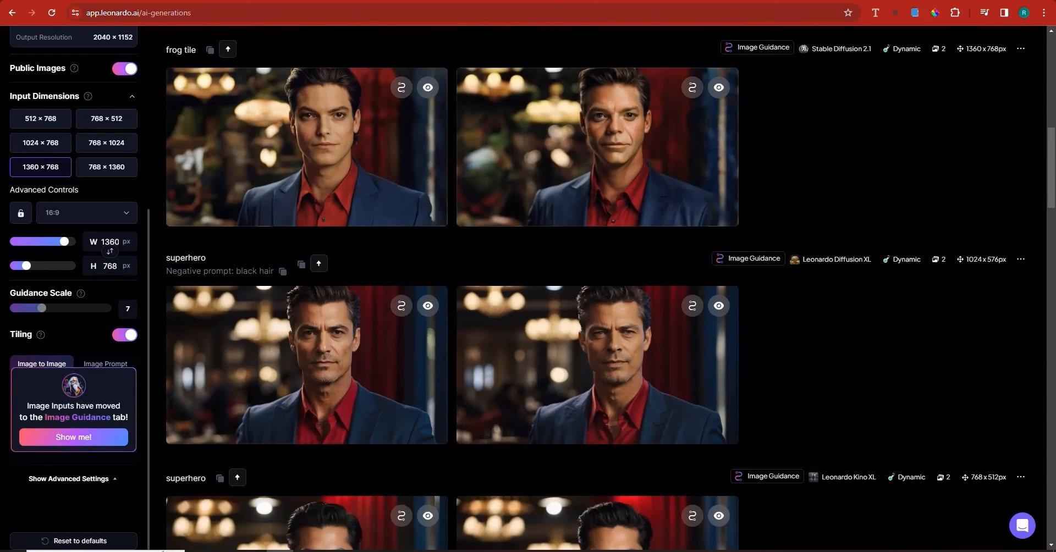
scroll(247, 448, up, 4)
scroll(286, 385, down, 2)
mouse_move(317, 260)
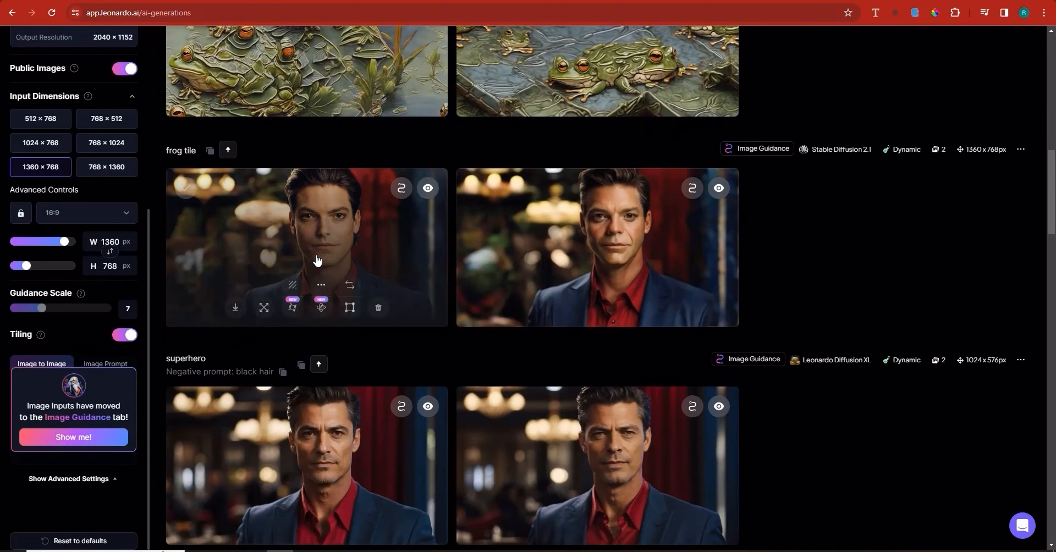
scroll(353, 303, down, 14)
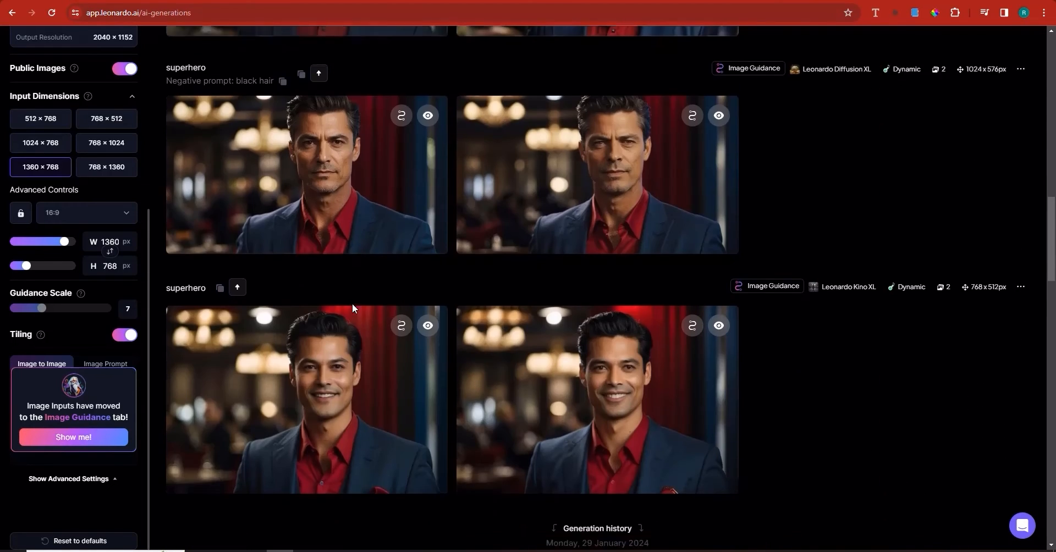
scroll(363, 305, down, 15)
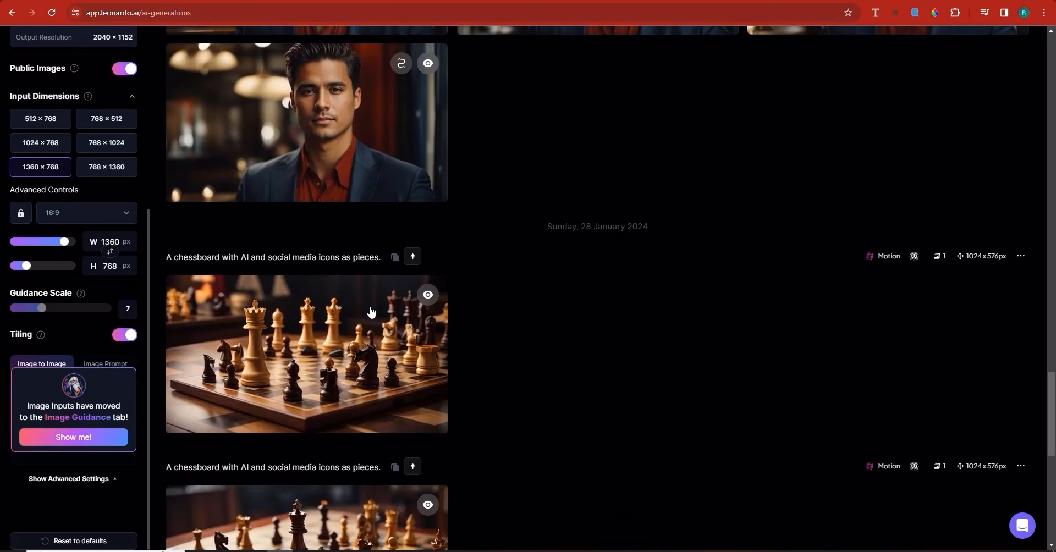
scroll(331, 384, down, 4)
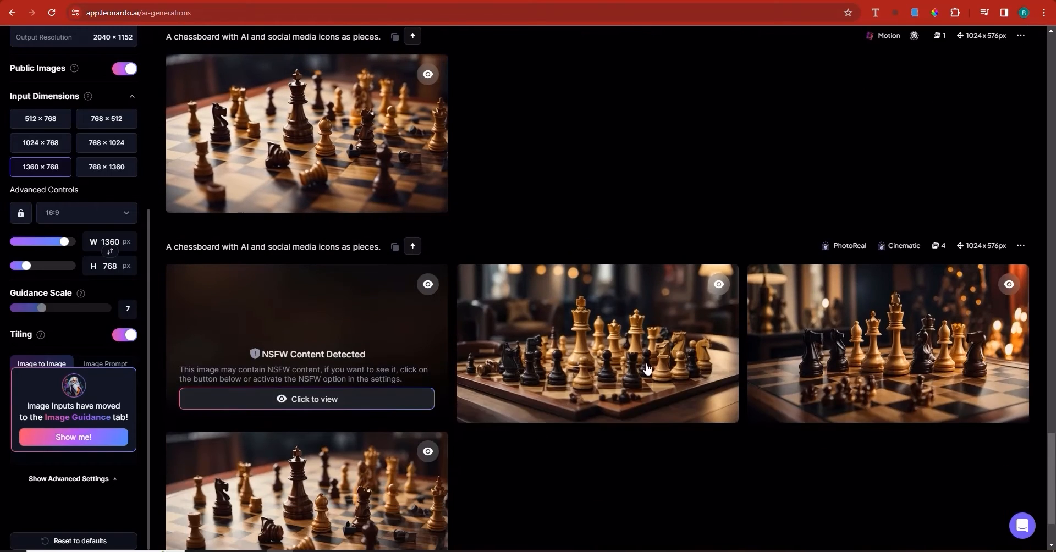
Generate a public Image2Motion video from the second PhotoReal chessboard image with the motion strength set to 7
mouse_move(587, 378)
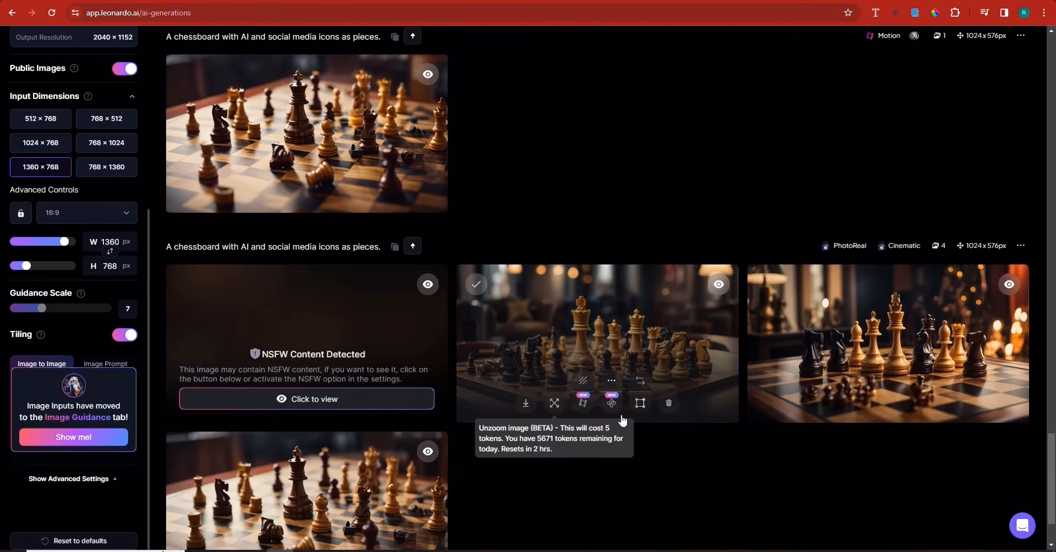
click(584, 405)
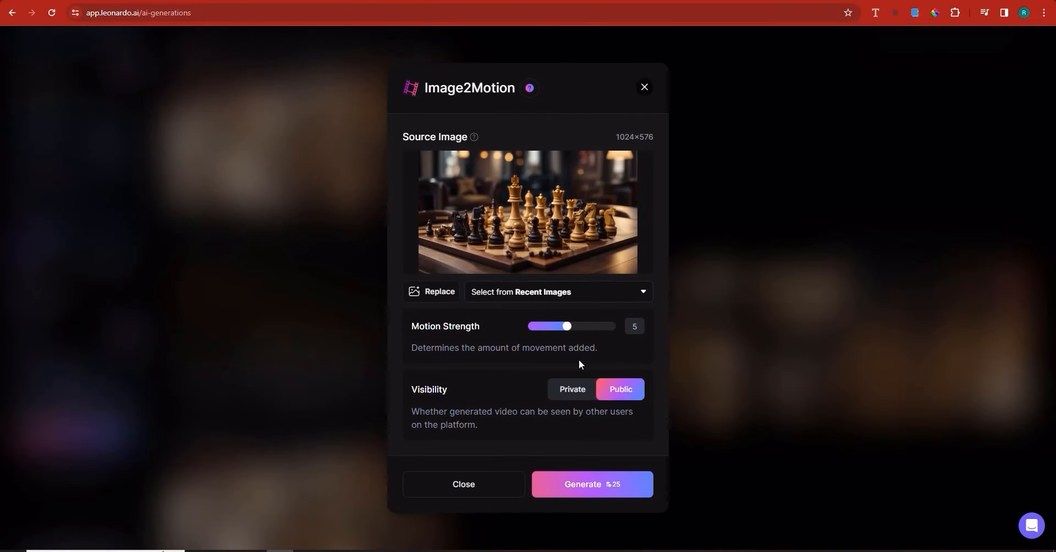
click(587, 329)
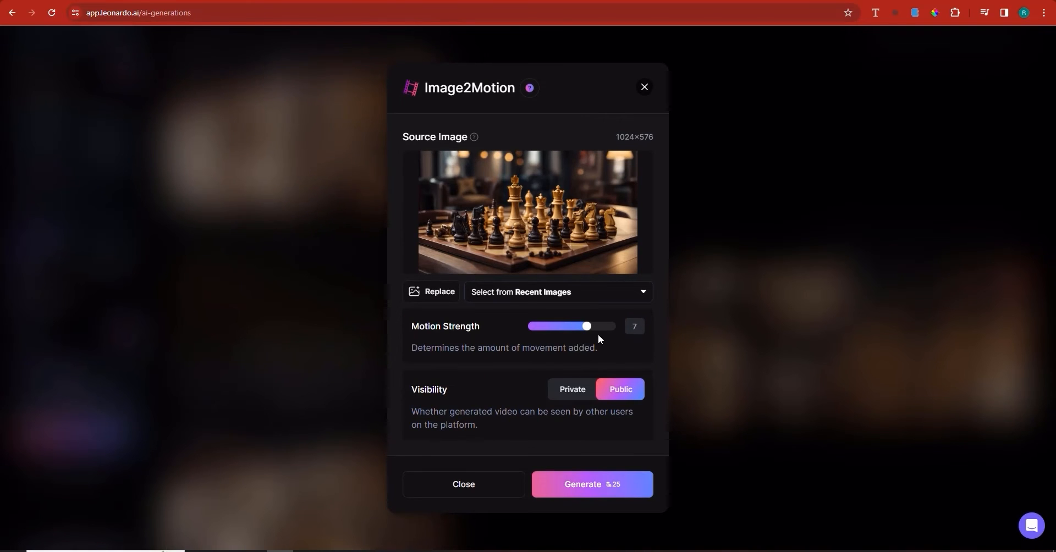
click(576, 489)
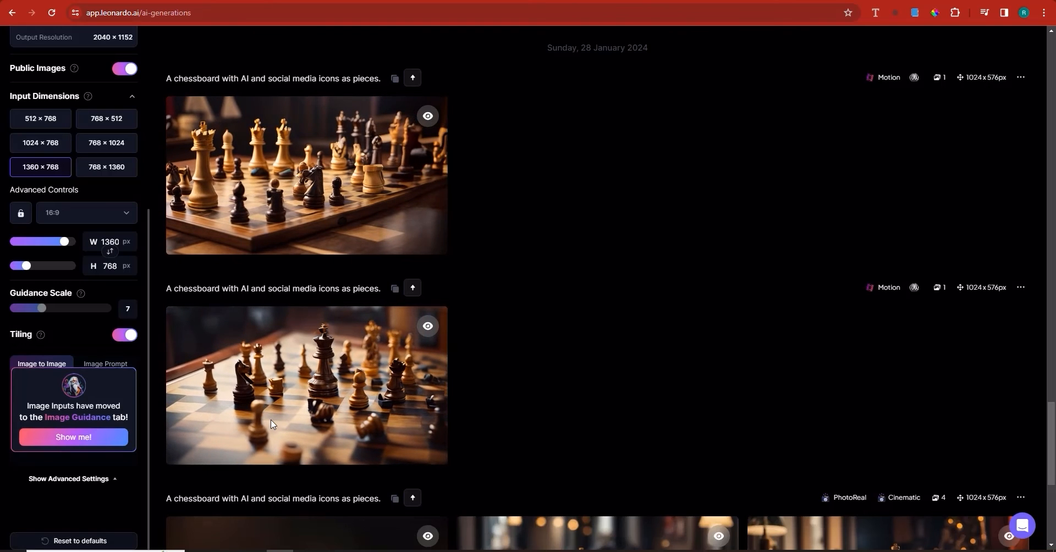
Change the prompt to "cartoon frog pattern" and generate two images
scroll(247, 361, up, 3)
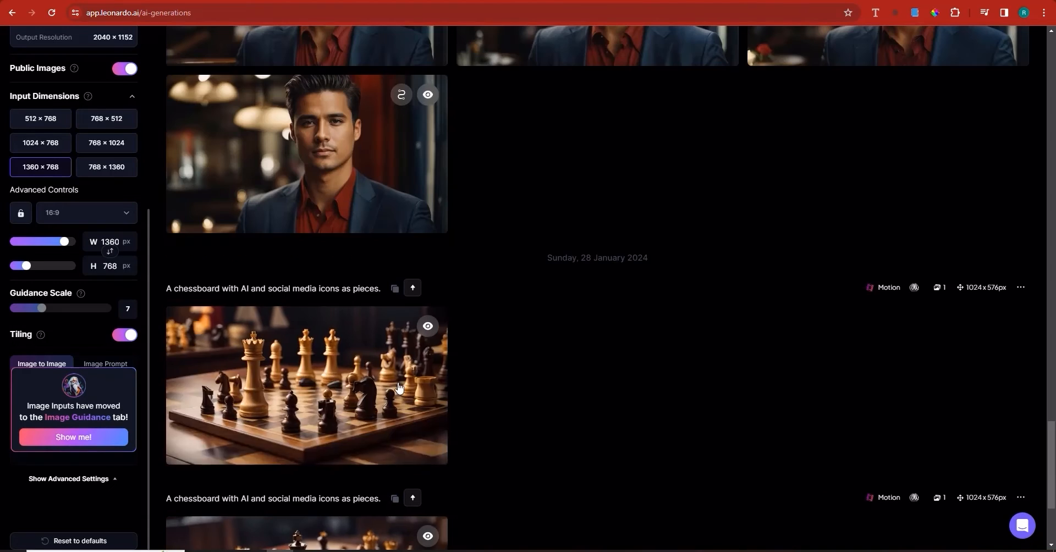
scroll(472, 377, up, 15)
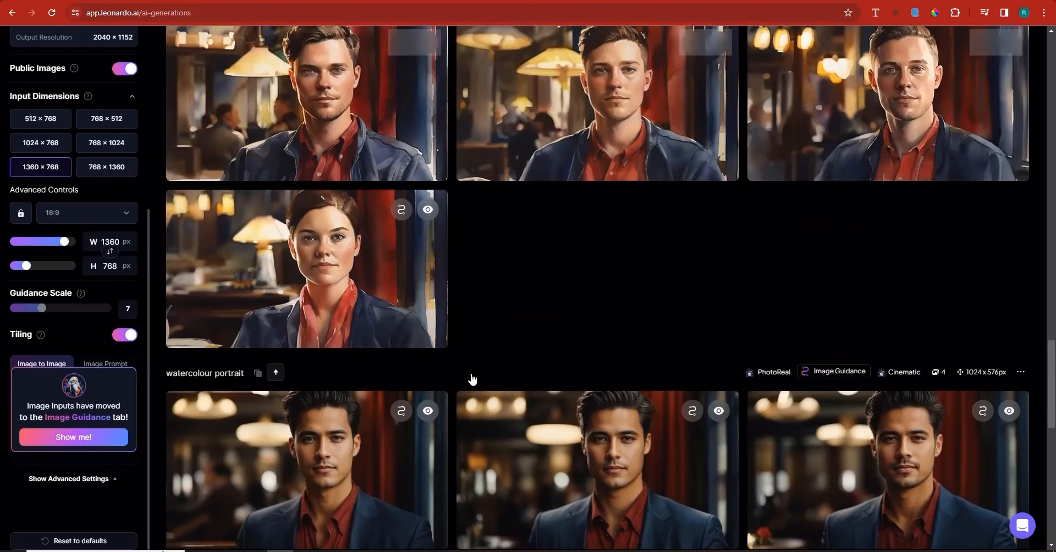
scroll(471, 379, up, 15)
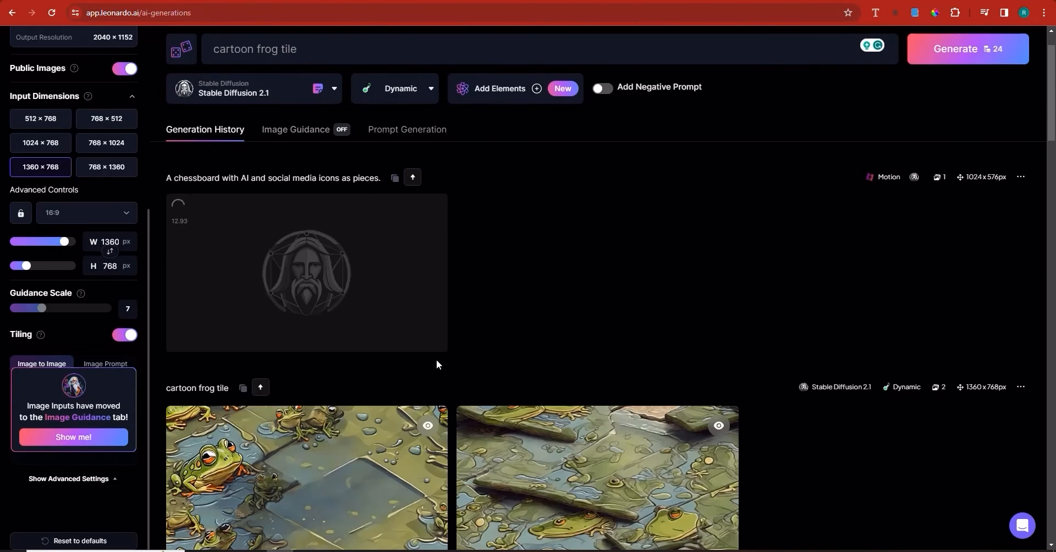
scroll(437, 360, down, 2)
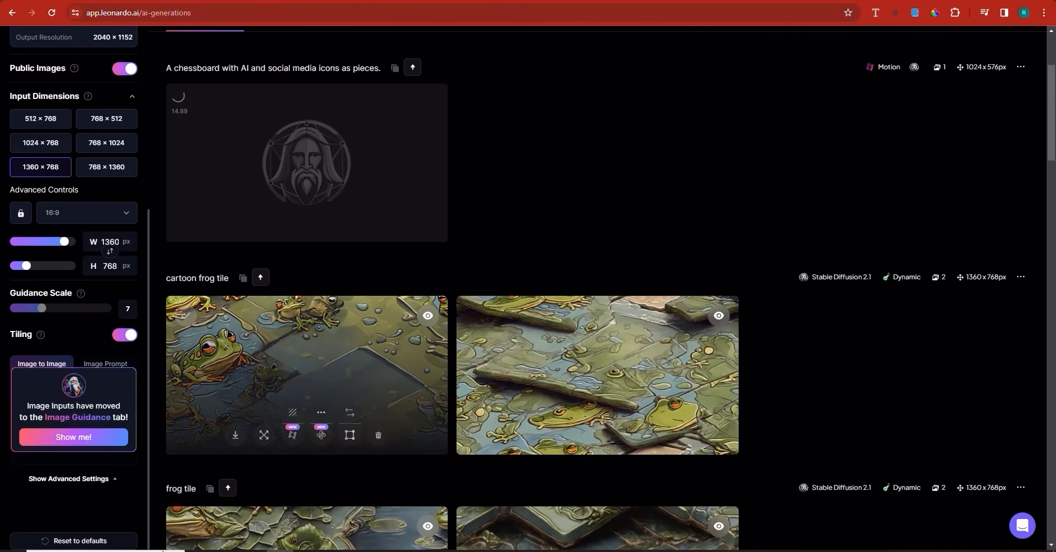
mouse_move(333, 360)
scroll(327, 436, up, 3)
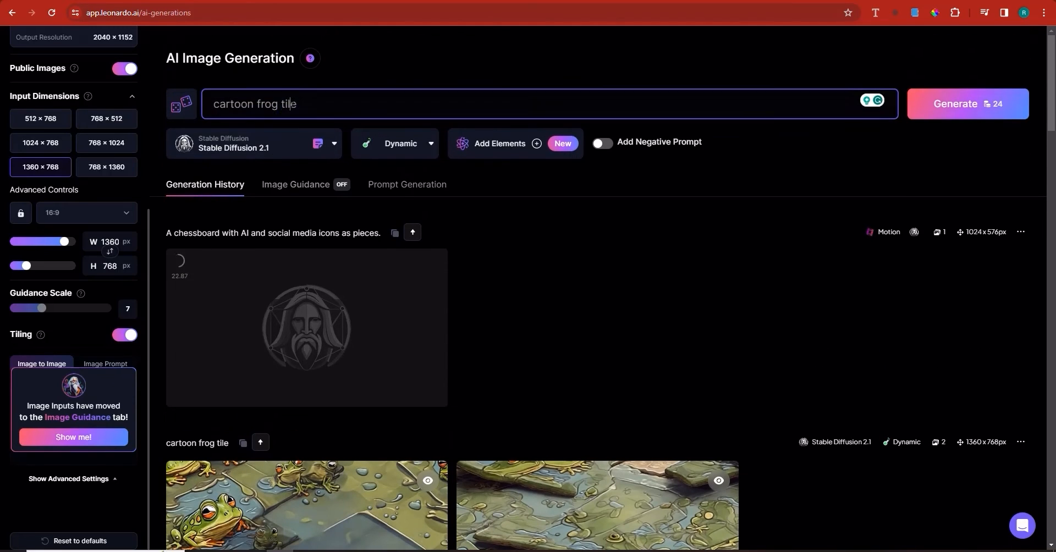
double_click(289, 104)
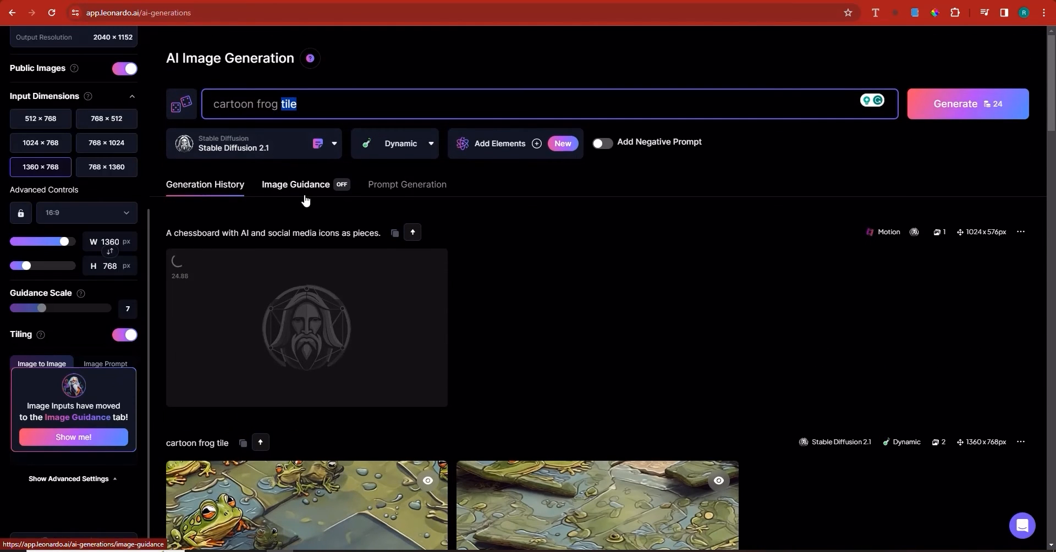
text(pattern)
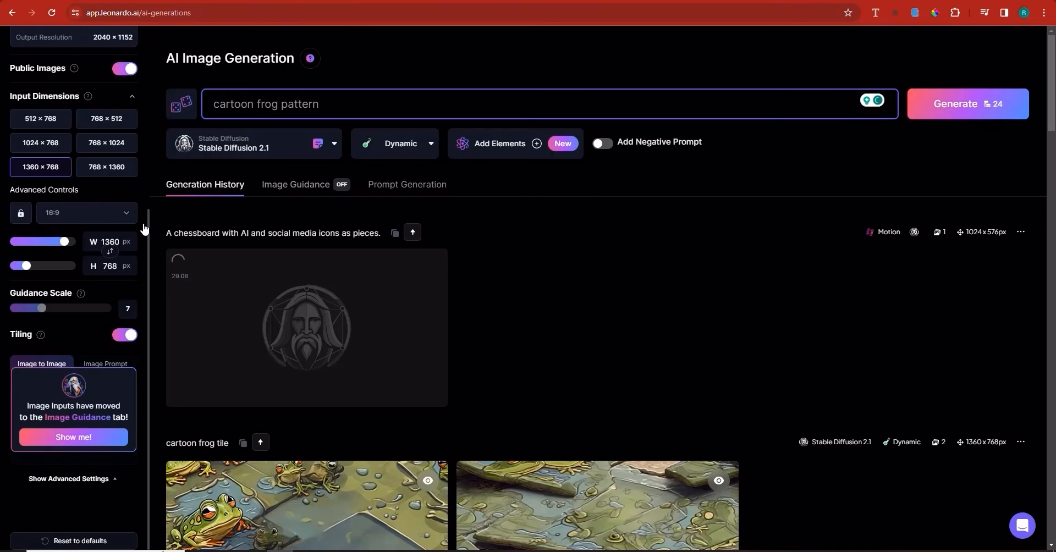
key(Return)
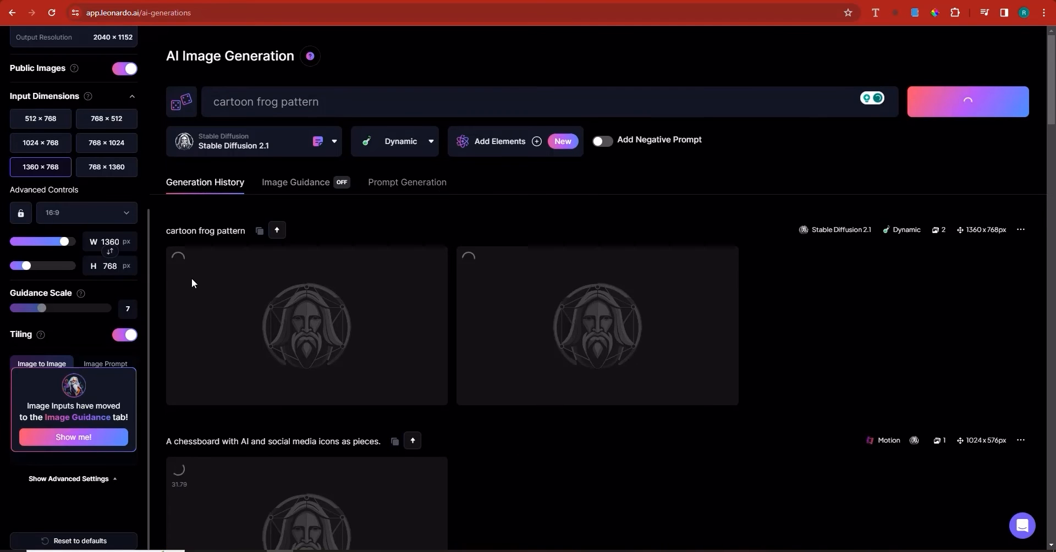
Wait for the new chessboard motion clip in the Generation History and watch it enlarged, closing it when finished
scroll(192, 283, down, 2)
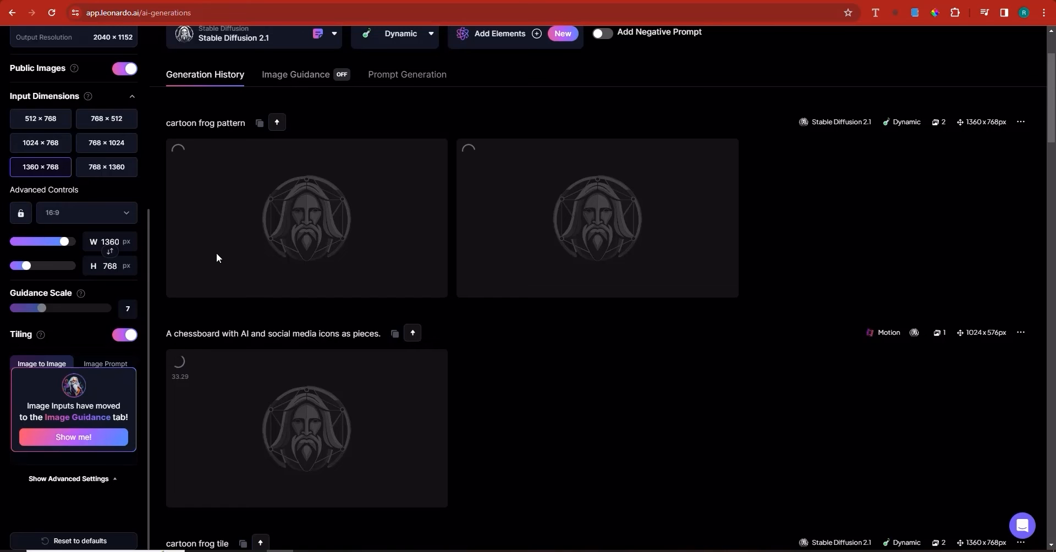
scroll(348, 260, up, 2)
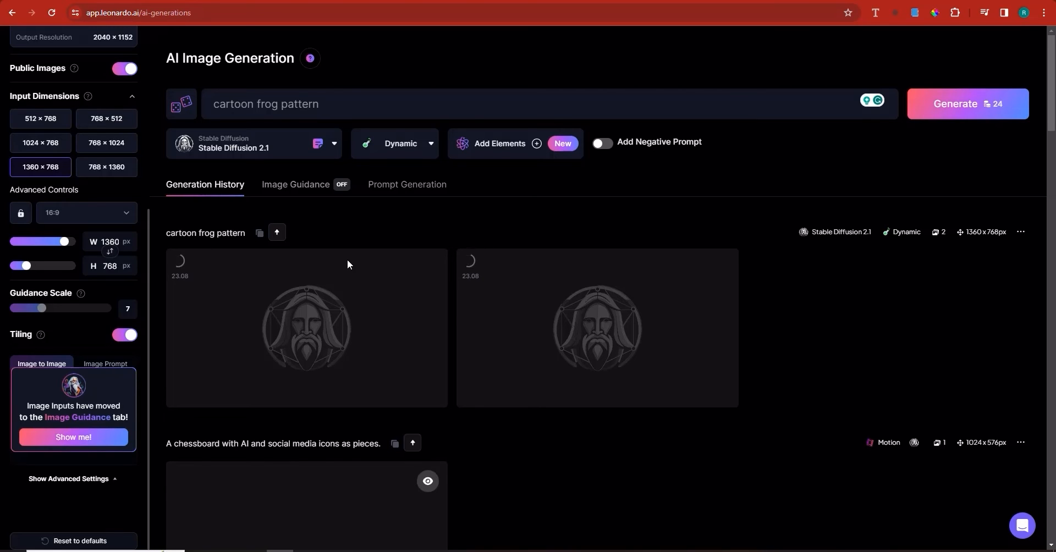
scroll(351, 248, down, 2)
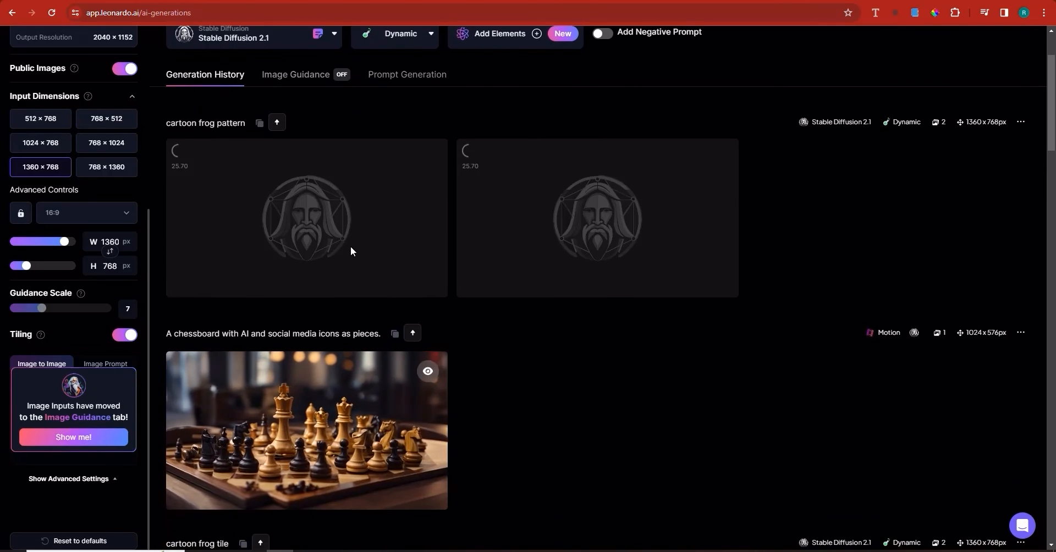
mouse_move(318, 431)
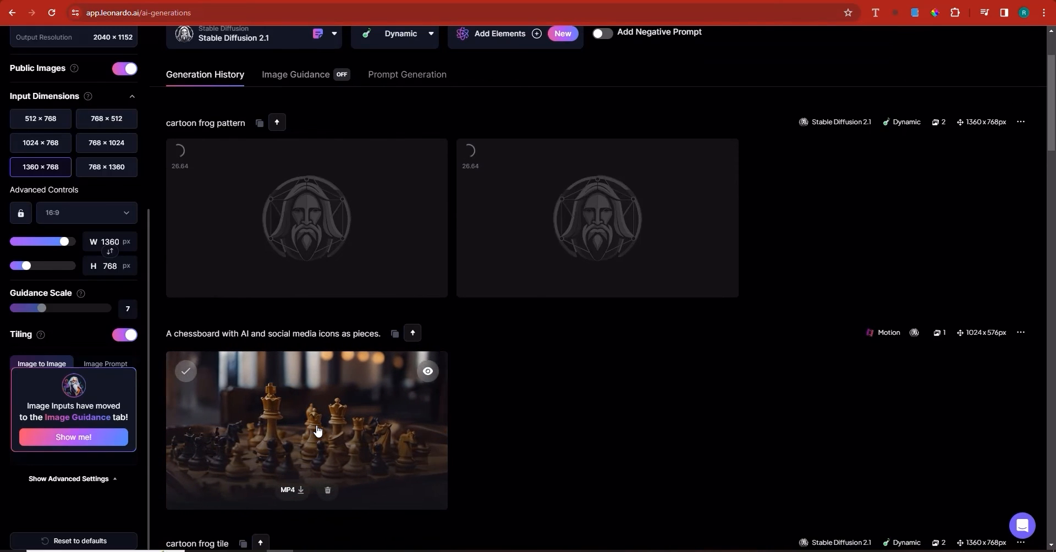
click(428, 371)
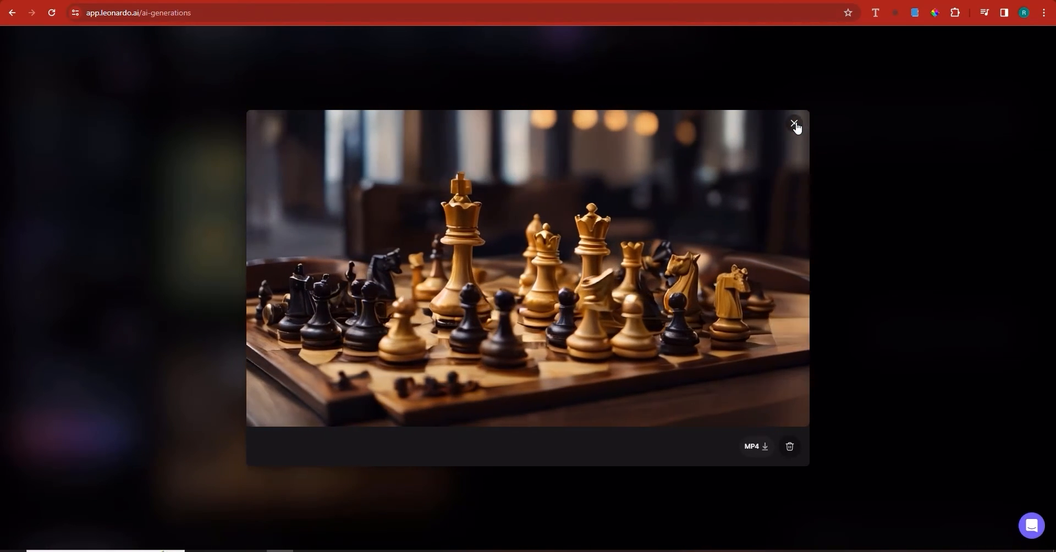
click(795, 124)
Examine both new cartoon frog pattern images enlarged, one after the other, closing each when finished
mouse_move(267, 209)
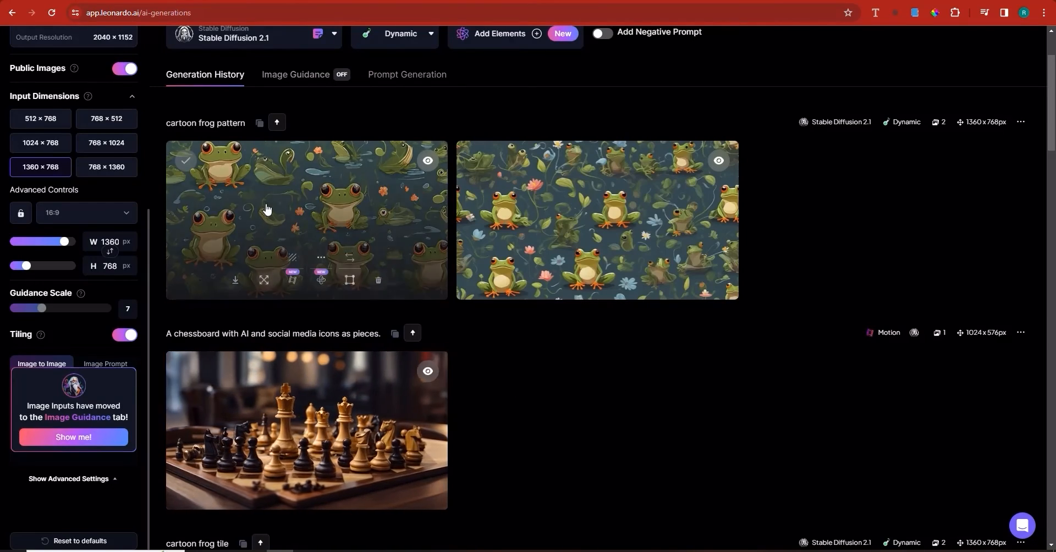
click(314, 230)
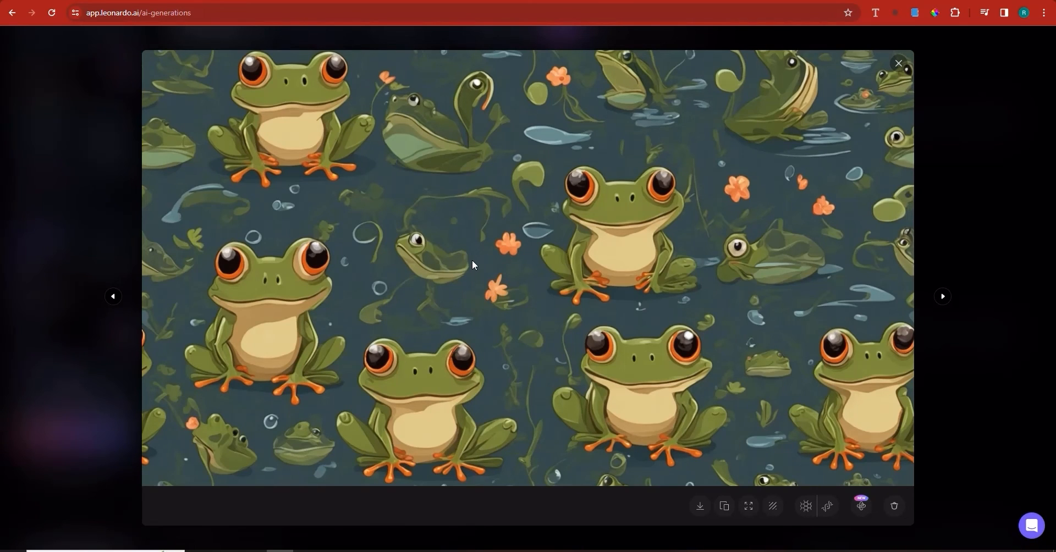
key(Escape)
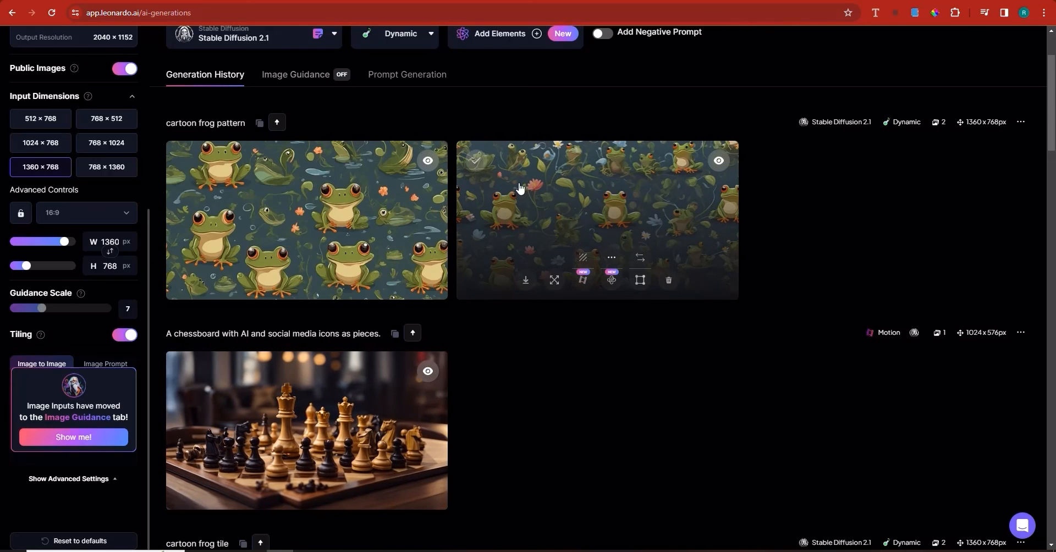
click(538, 216)
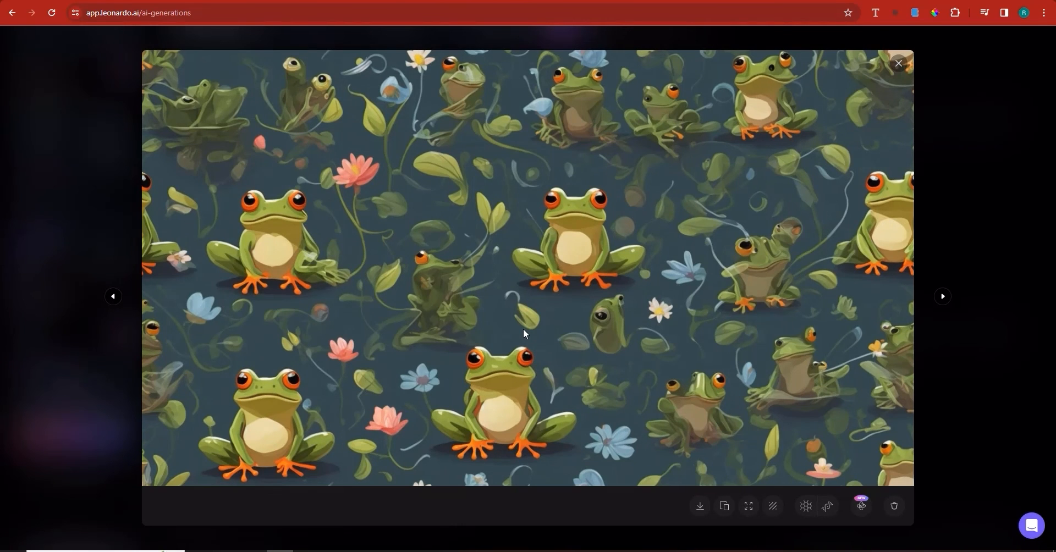
key(Escape)
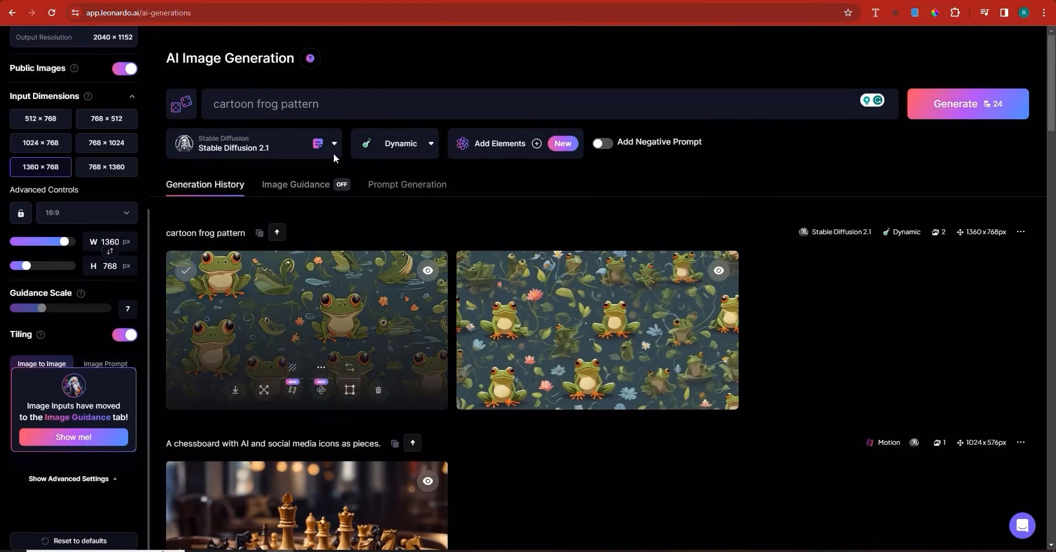
Switch the model to Leonardo Diffusion XL and generate the "cartoon frog pattern" images again
click(255, 146)
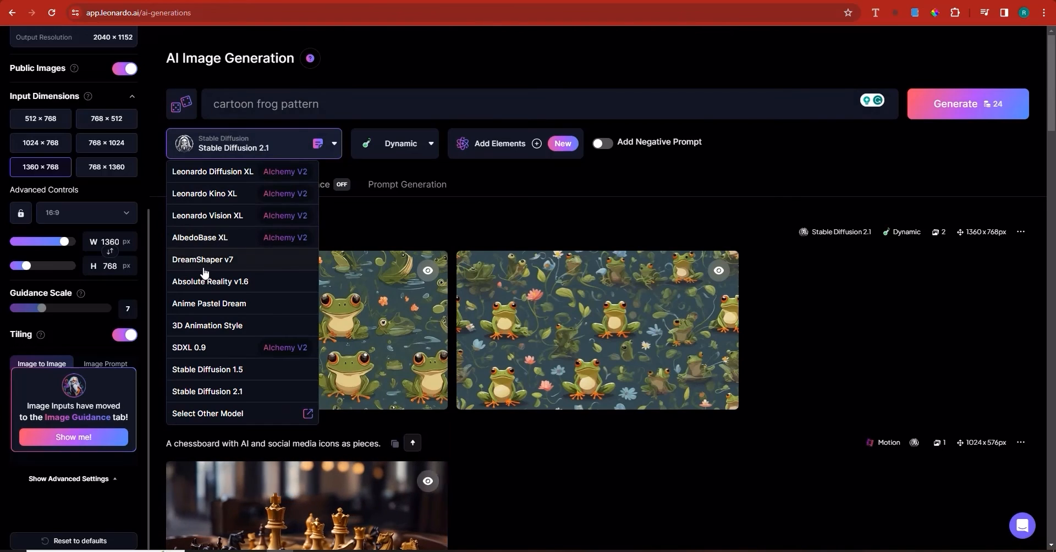
click(233, 172)
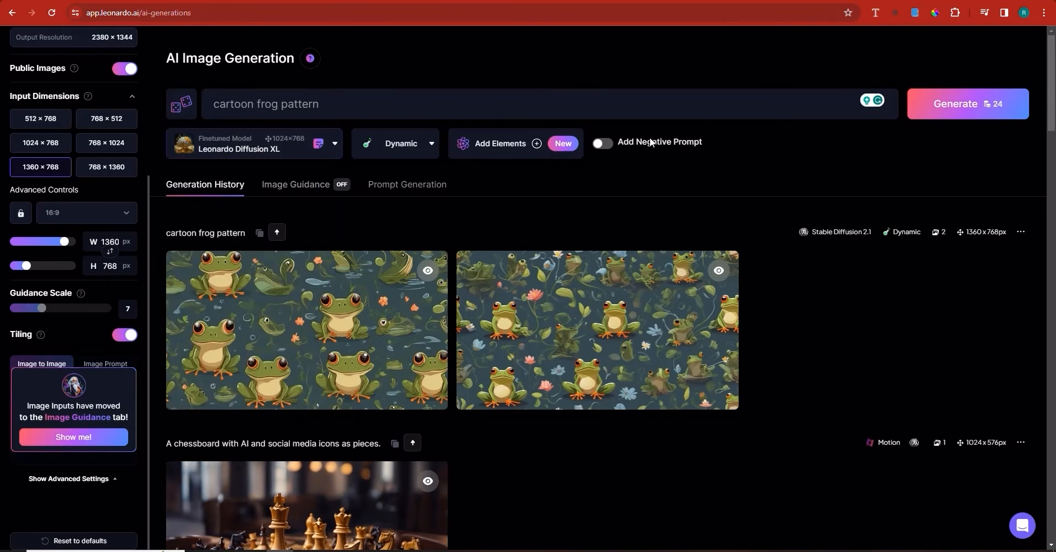
click(991, 114)
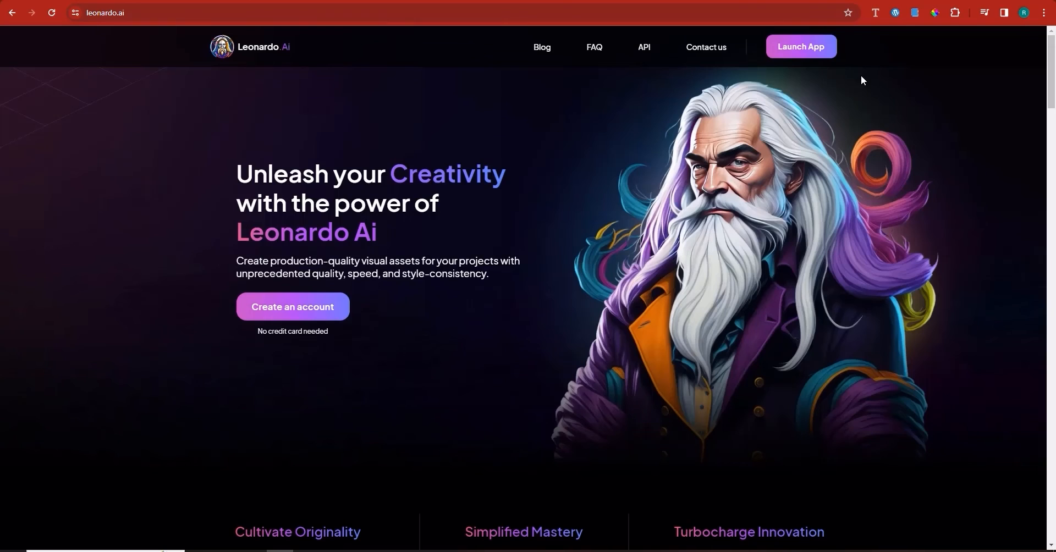
Launch the web app from the Leonardo.Ai website and look over the tools listed on its home page
click(810, 53)
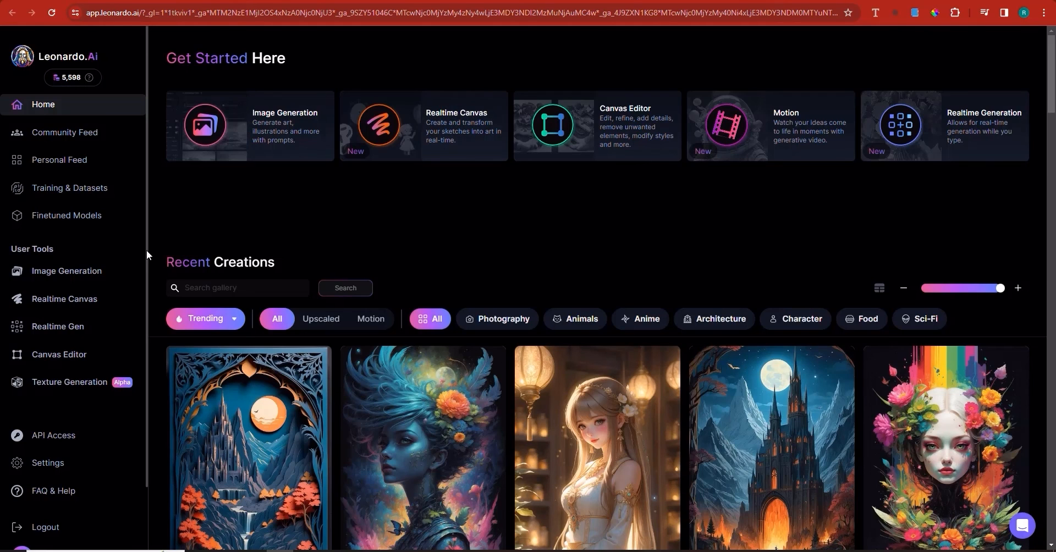
scroll(58, 275, down, 2)
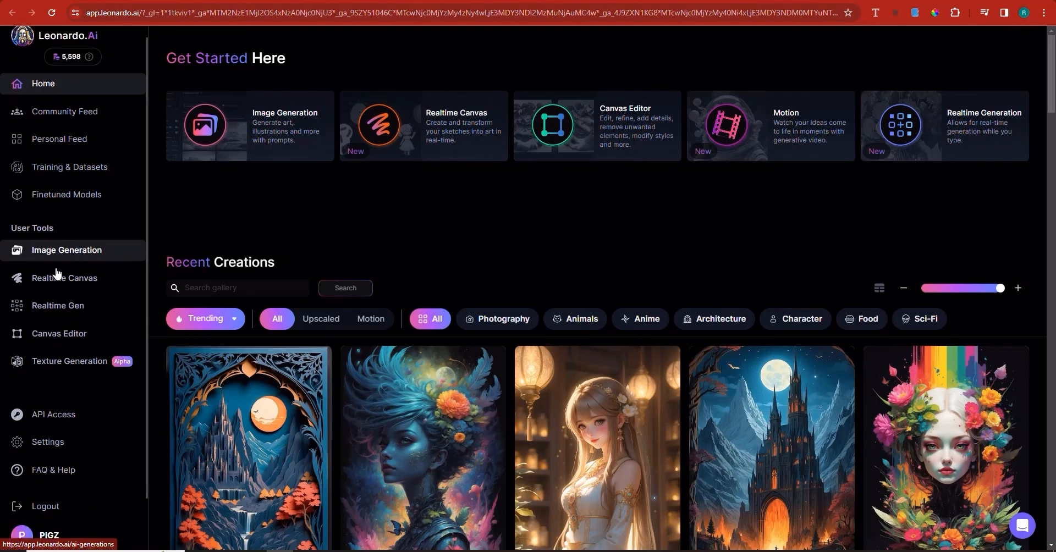
scroll(57, 277, down, 1)
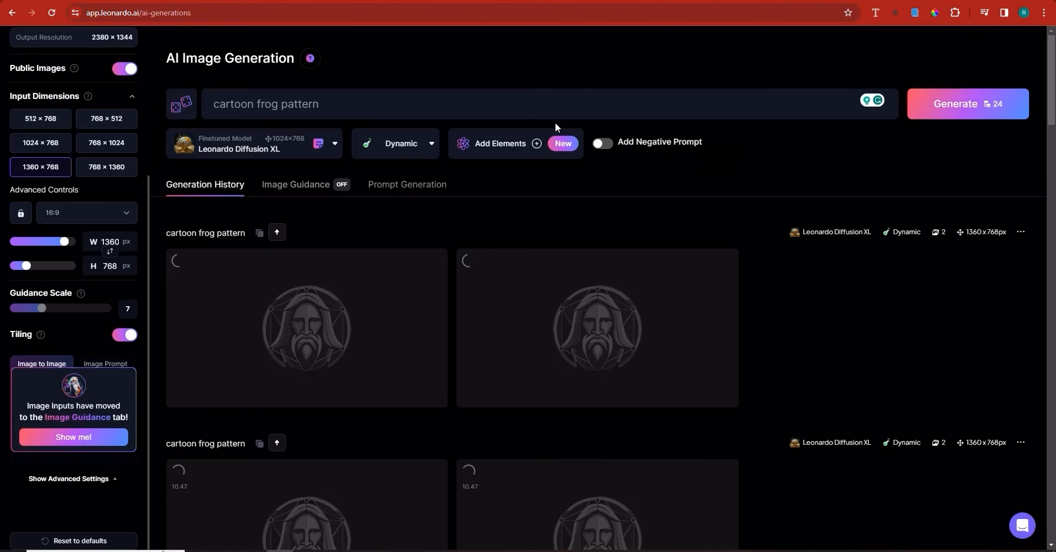
Examine the first Stable Diffusion 2.1 frog pattern image enlarged, close it, and reselect the Leonardo Diffusion XL model
scroll(507, 395, down, 1)
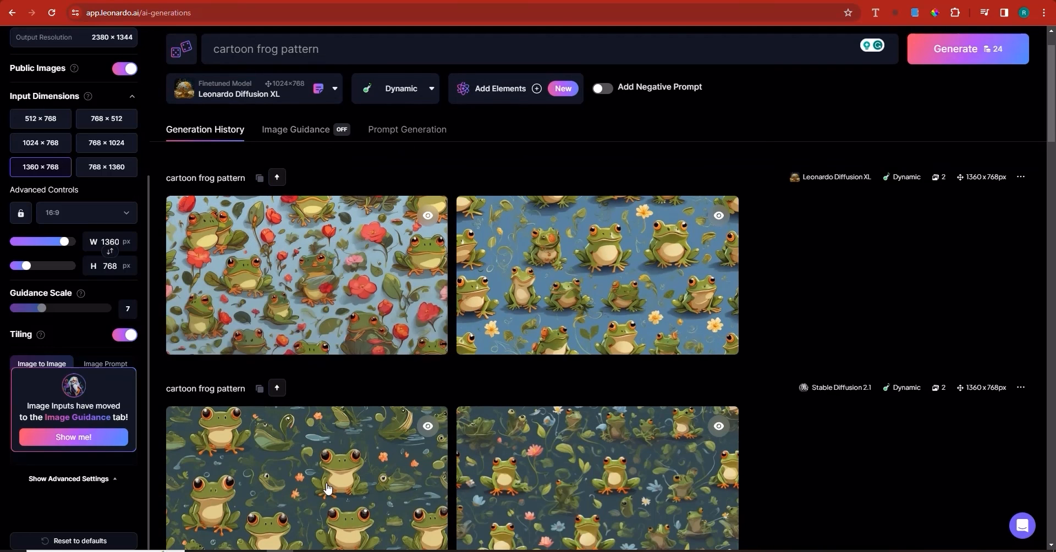
click(373, 431)
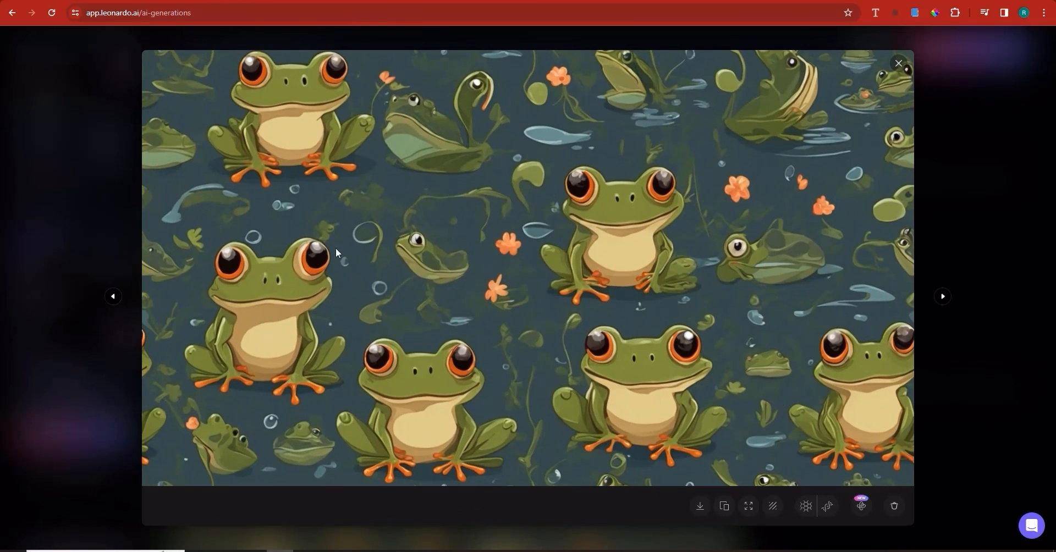
key(Escape)
click(259, 99)
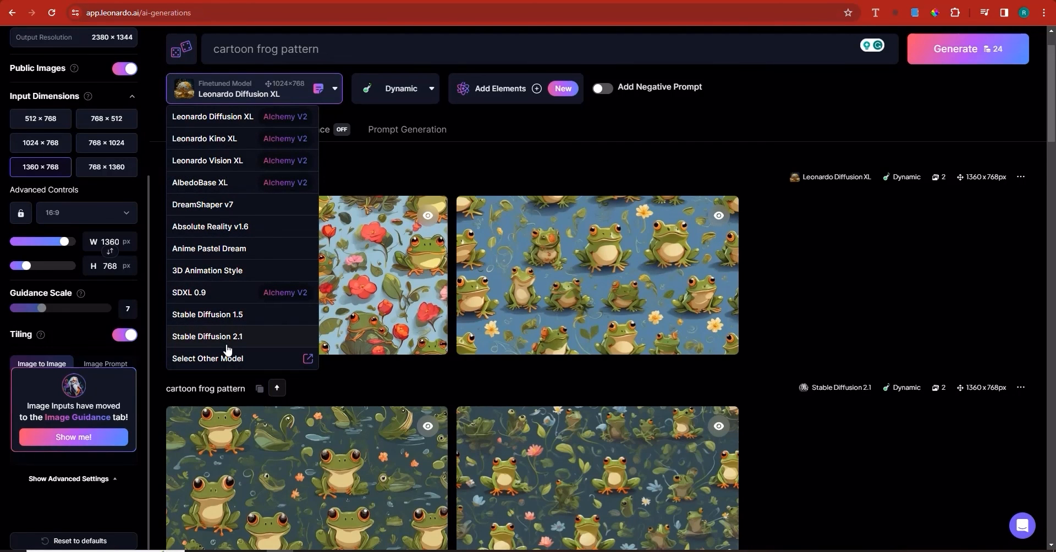
click(221, 118)
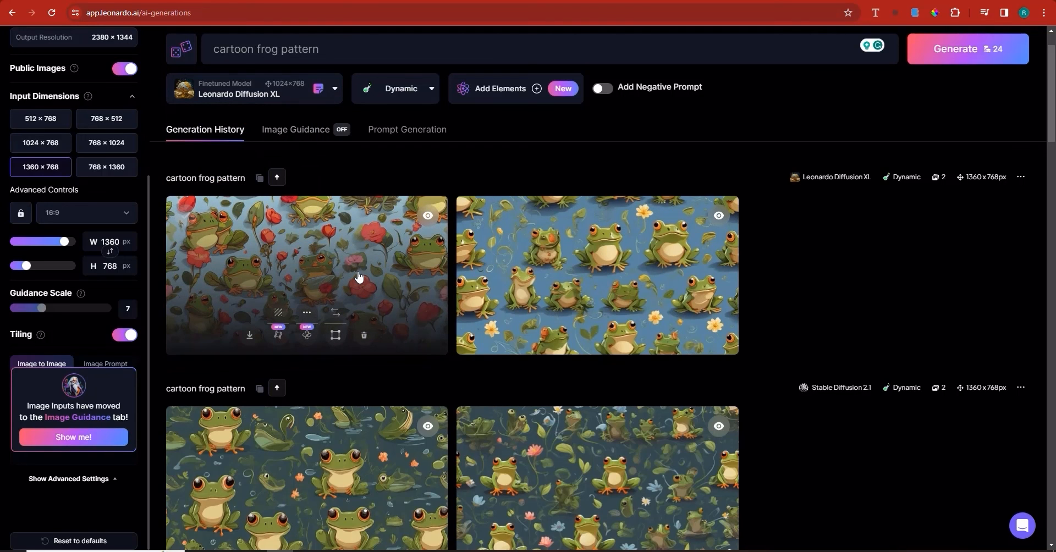
Examine both Leonardo Diffusion XL frog pattern images enlarged, closing each when finished
click(359, 277)
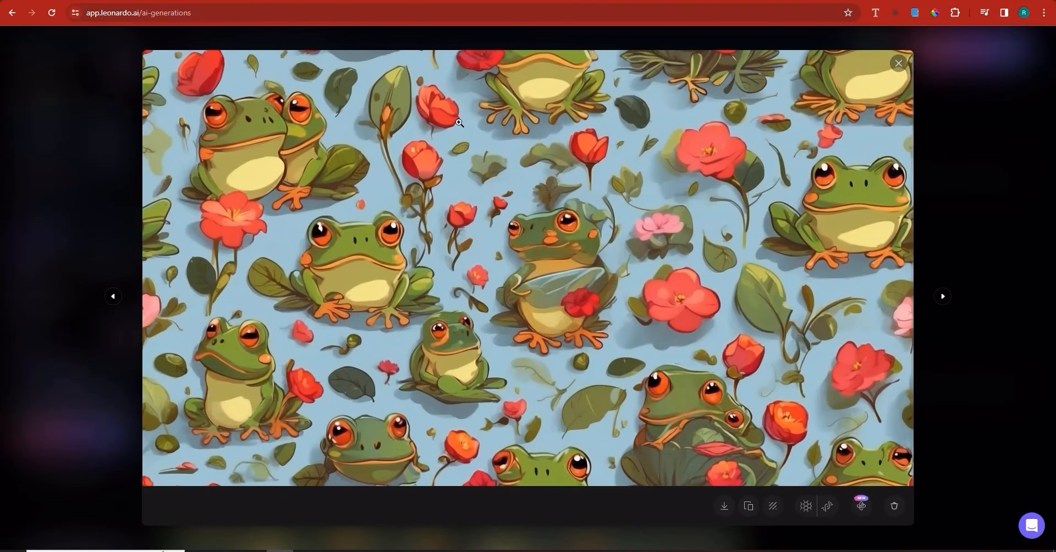
click(994, 387)
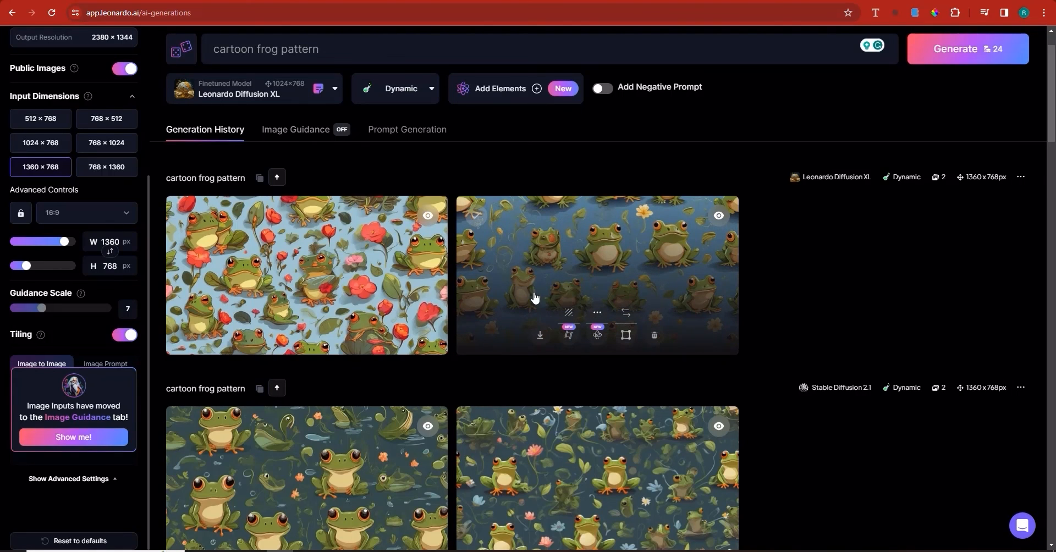
click(534, 297)
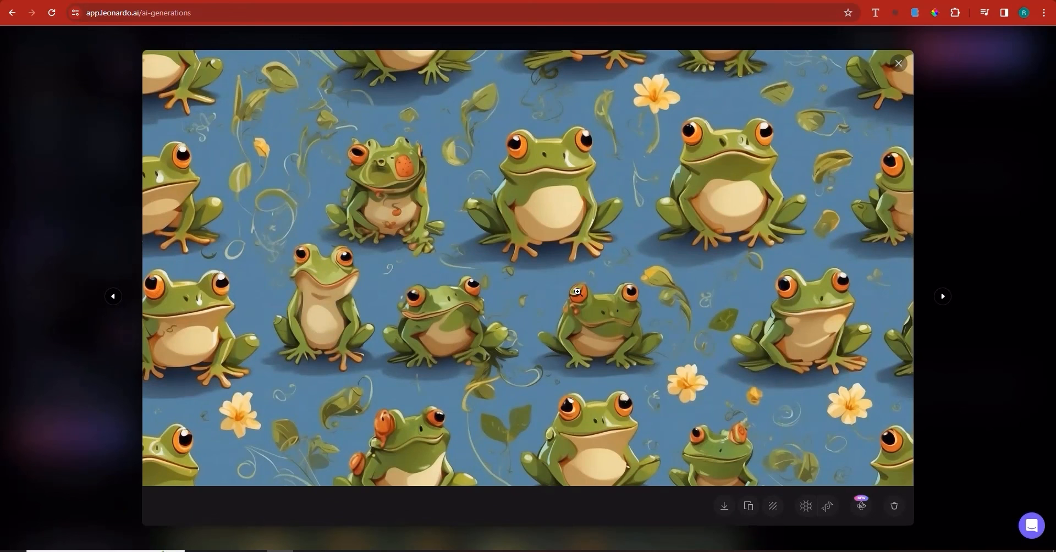
key(Escape)
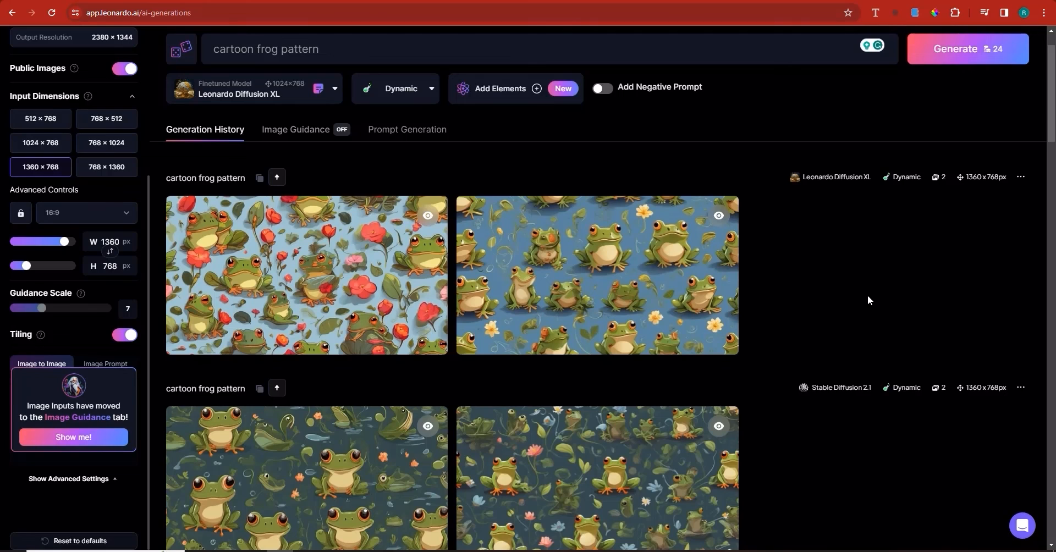
Examine the second Stable Diffusion 2.1 frog pattern image enlarged for comparison, close it, and check that generation's resolution details
scroll(868, 297, down, 2)
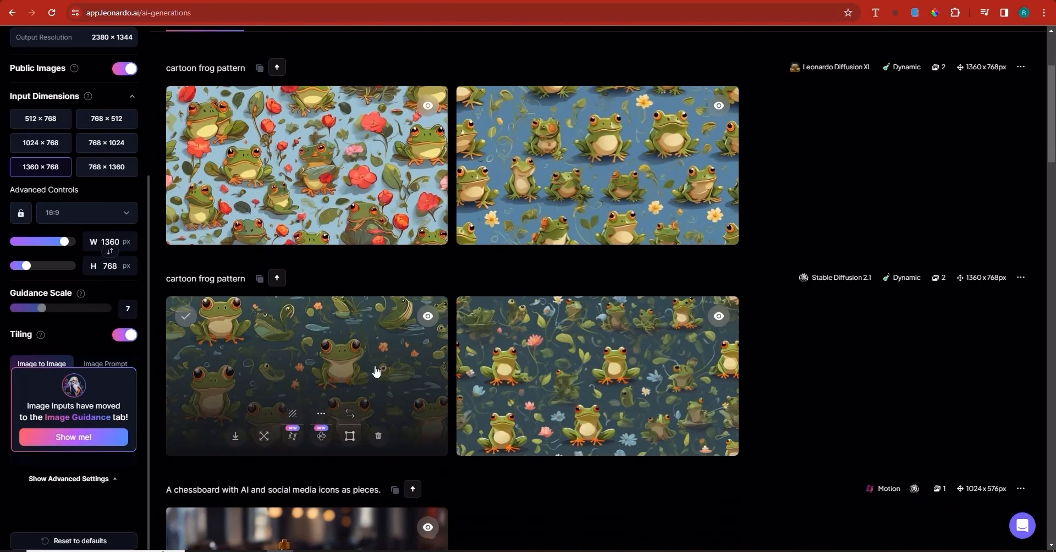
click(536, 373)
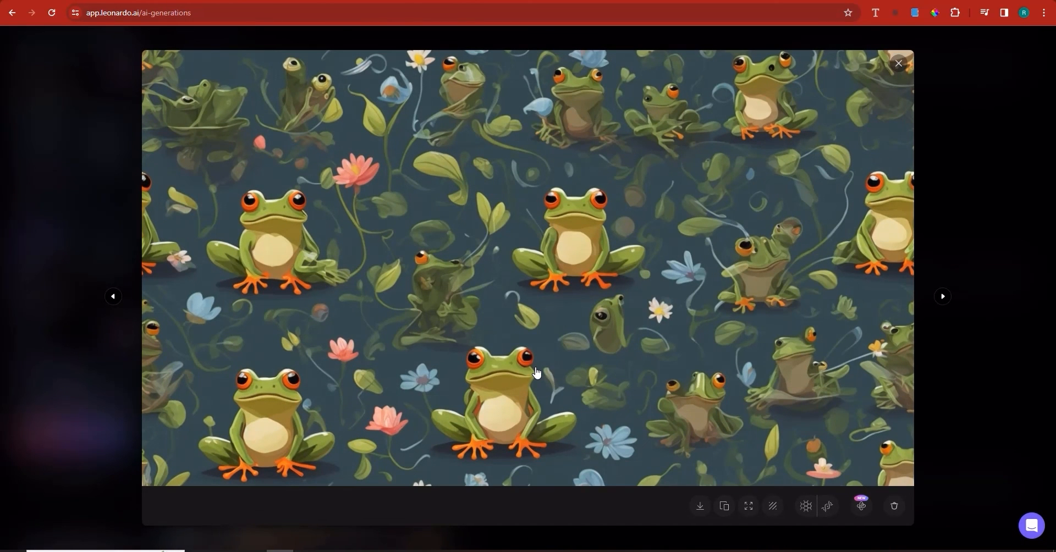
click(976, 281)
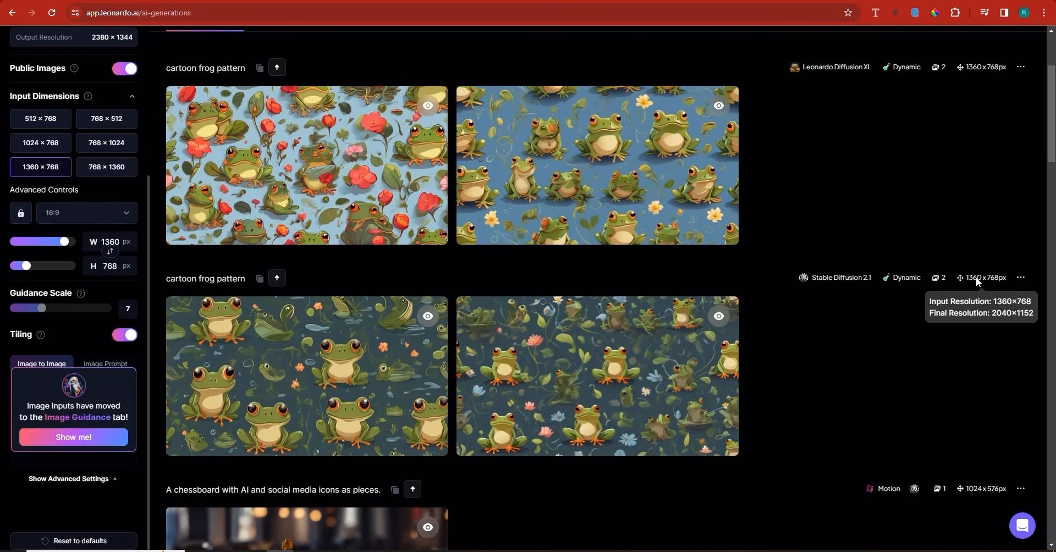